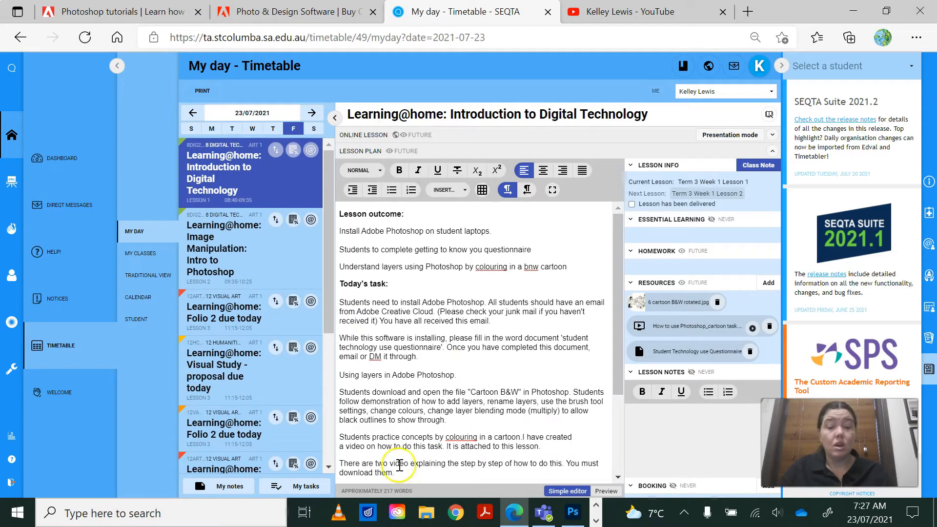
# Switch to Creative Cloud Desktop to view the installed apps, close it and highlight the lesson plan's Adobe Creative Cloud email instructions.
pyautogui.click(399, 514)
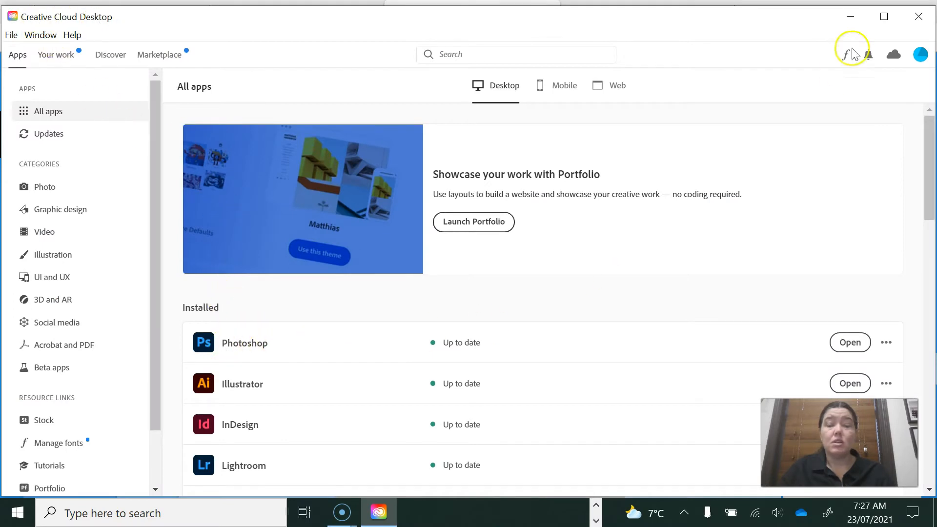
pyautogui.click(909, 25)
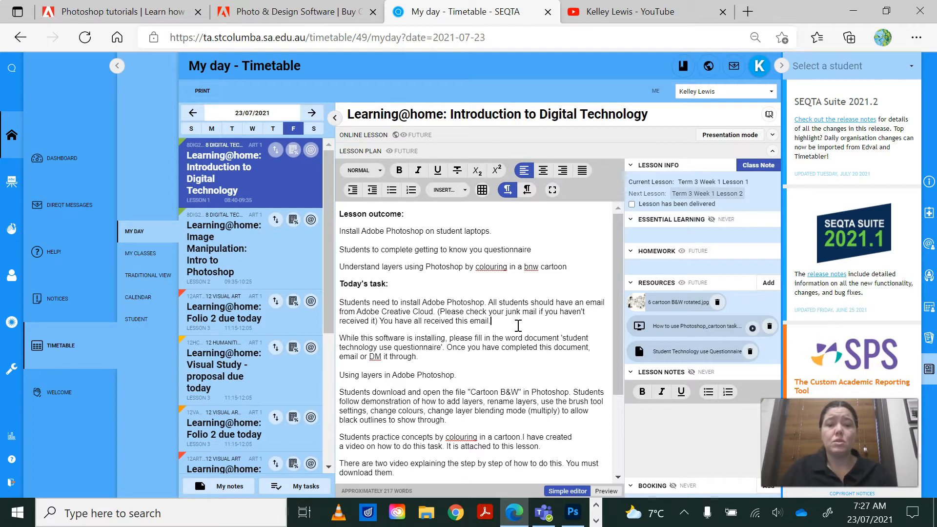
pyautogui.moveTo(491, 322); pyautogui.dragTo(357, 312)
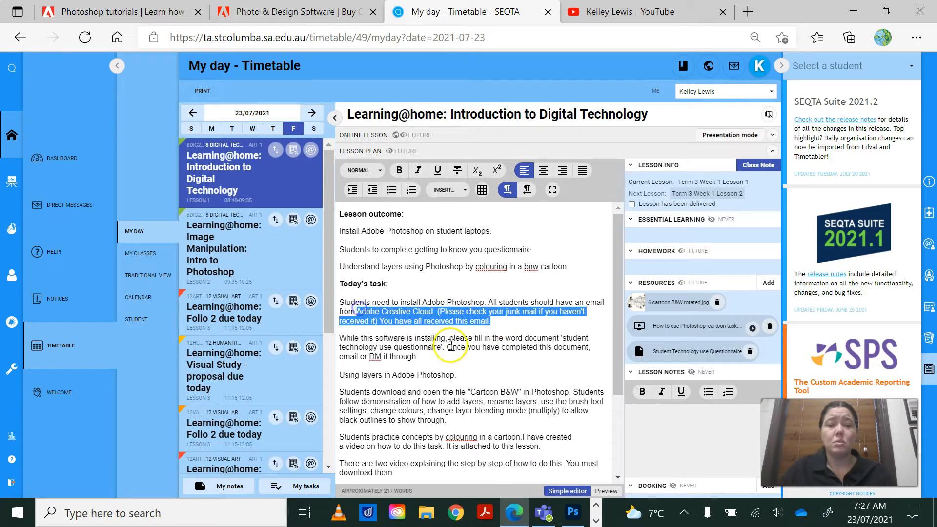
pyautogui.click(449, 344)
# Download the Student Technology use Questionnaire from the lesson resources, open it in Word and enable editing.
pyautogui.scroll(-1, 469, 361)
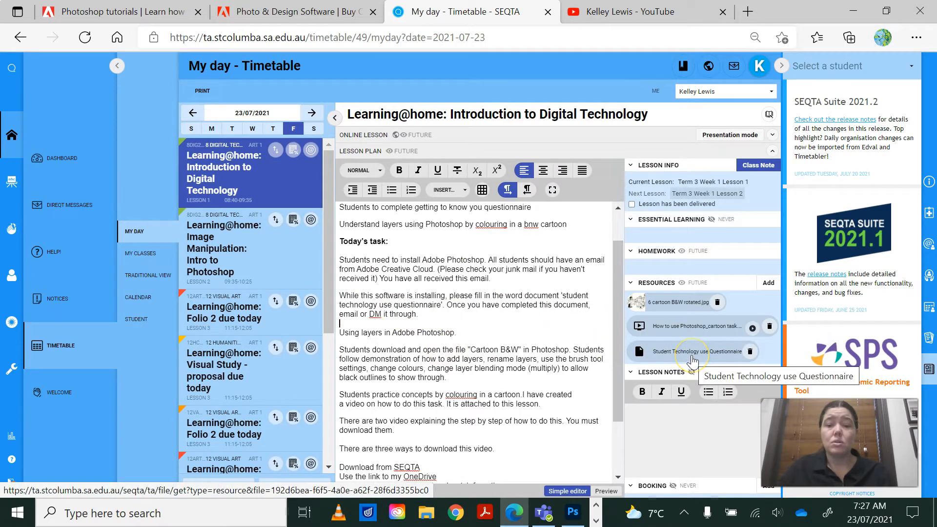
pyautogui.click(692, 356)
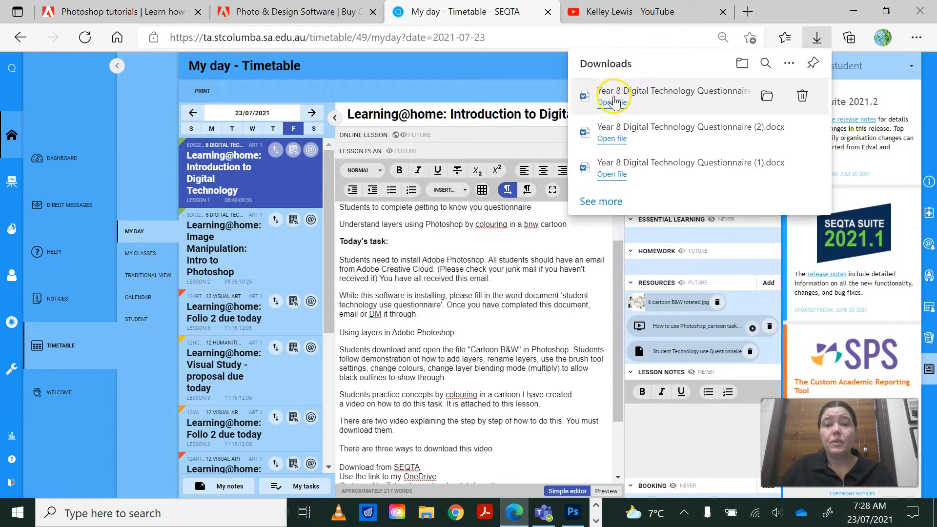
pyautogui.click(612, 103)
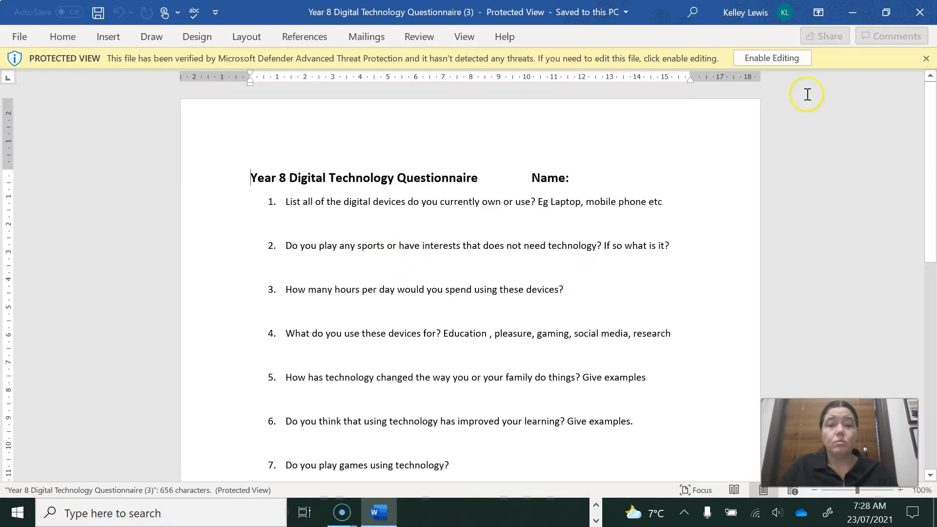
pyautogui.click(768, 59)
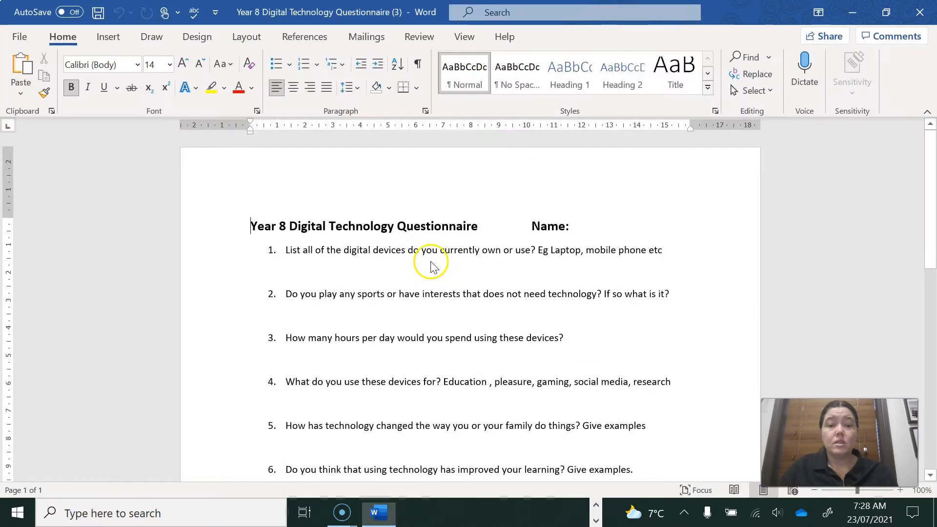
# Review the questions in the Year 8 Digital Technology Questionnaire, close the document and dismiss the browser's downloads list.
pyautogui.scroll(-5, 508, 241)
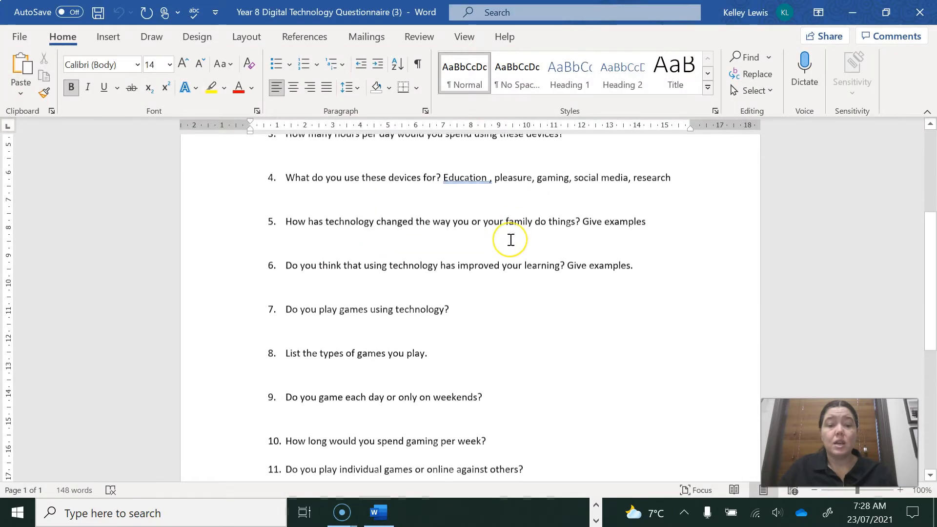
pyautogui.scroll(-2, 510, 240)
pyautogui.scroll(7, 510, 241)
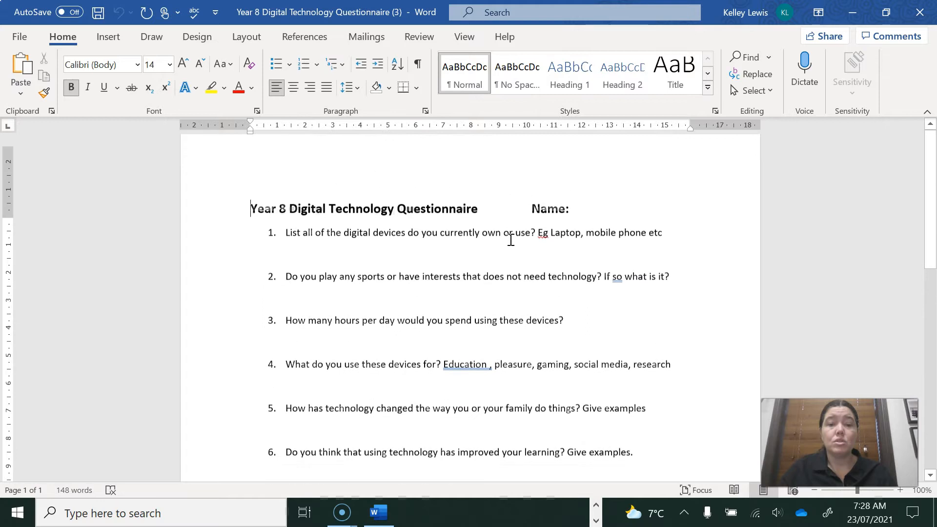
pyautogui.click(926, 18)
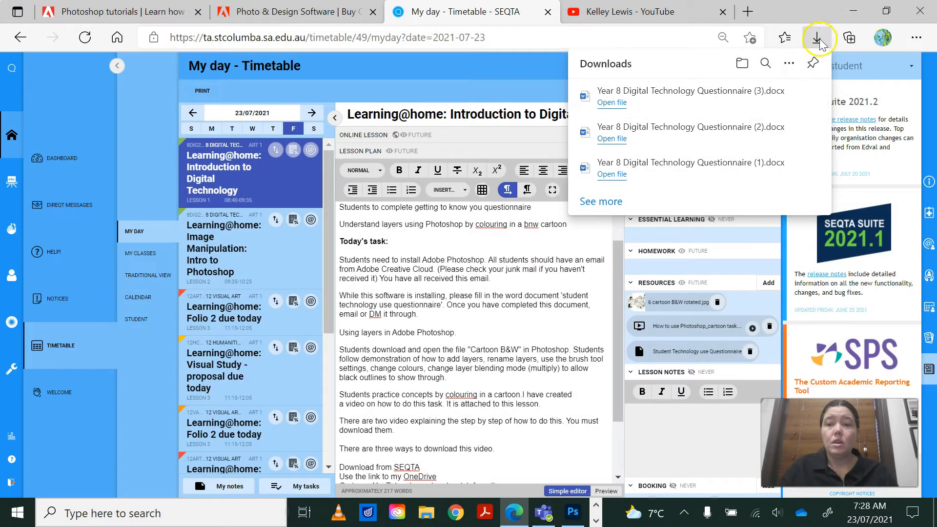
pyautogui.click(818, 40)
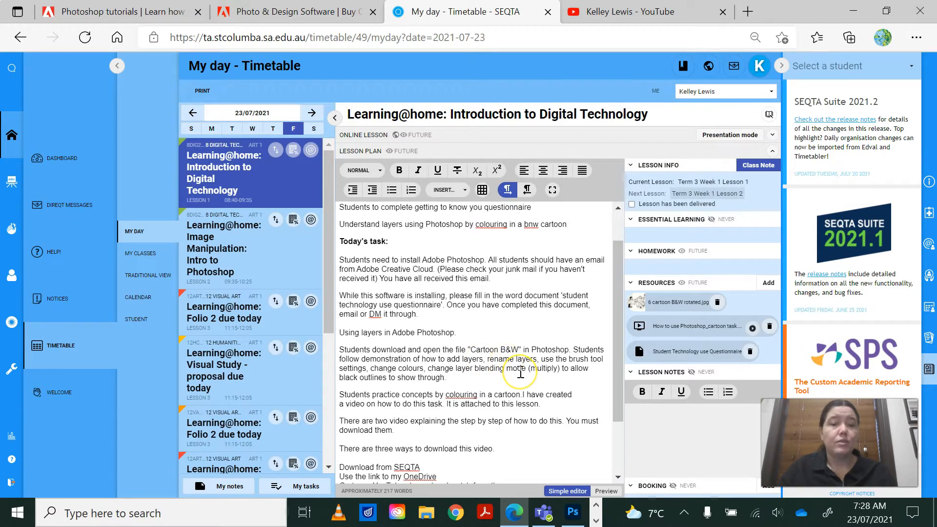
# Read the rest of the lesson plan, highlighting the "Using layers in Adobe Photoshop" line.
pyautogui.scroll(-1, 521, 372)
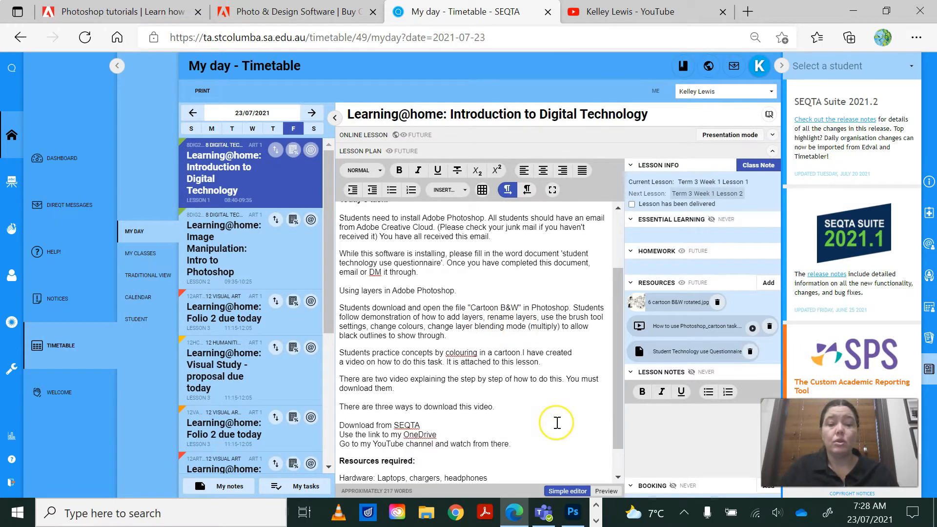
pyautogui.scroll(-1, 556, 422)
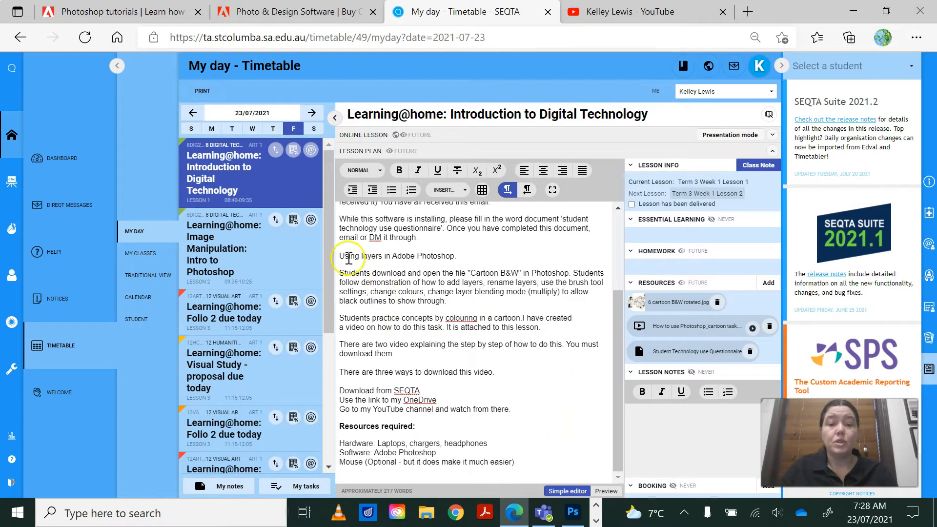
pyautogui.moveTo(340, 257); pyautogui.dragTo(457, 257)
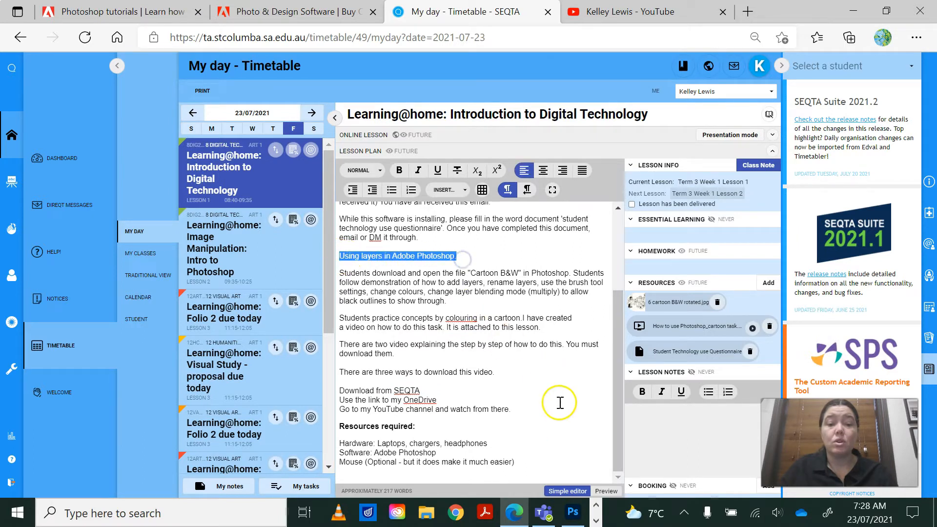
pyautogui.click(539, 402)
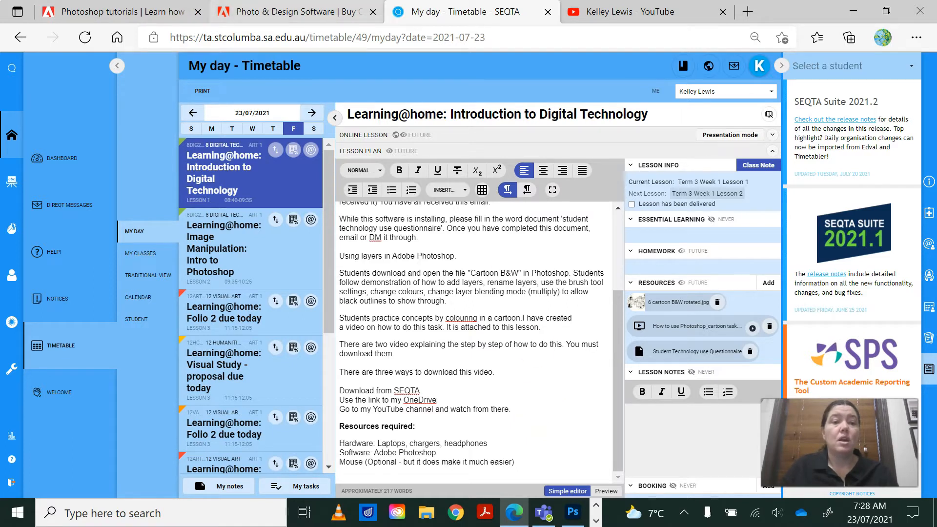
# Examine Adobe's Photoshop product page from the beginning, covering photo transformation, retouching, iPad use and the new feature examples.
pyautogui.click(293, 11)
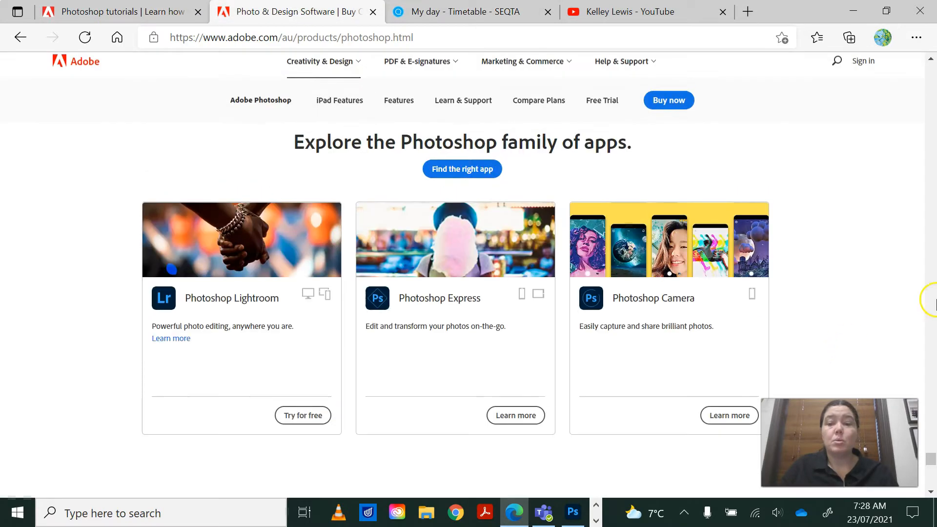
pyautogui.moveTo(931, 459); pyautogui.dragTo(924, 48)
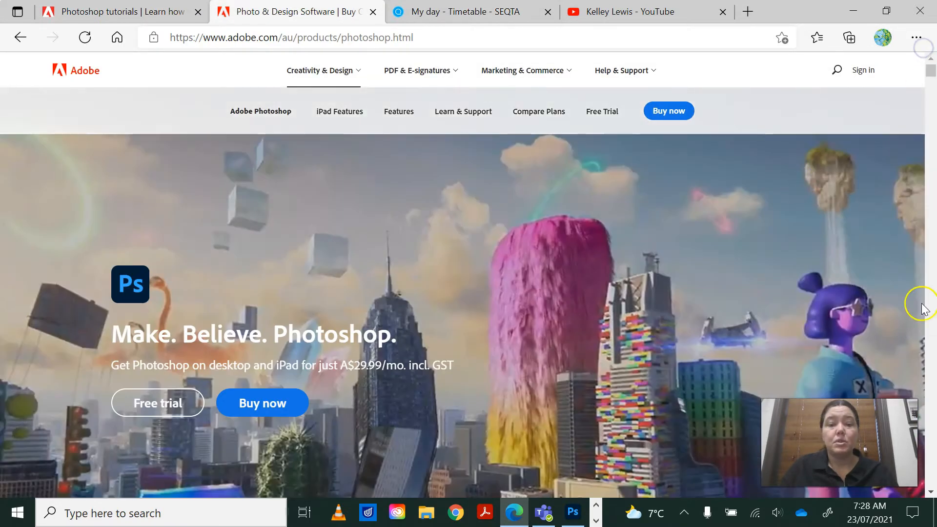
pyautogui.scroll(-4, 874, 306)
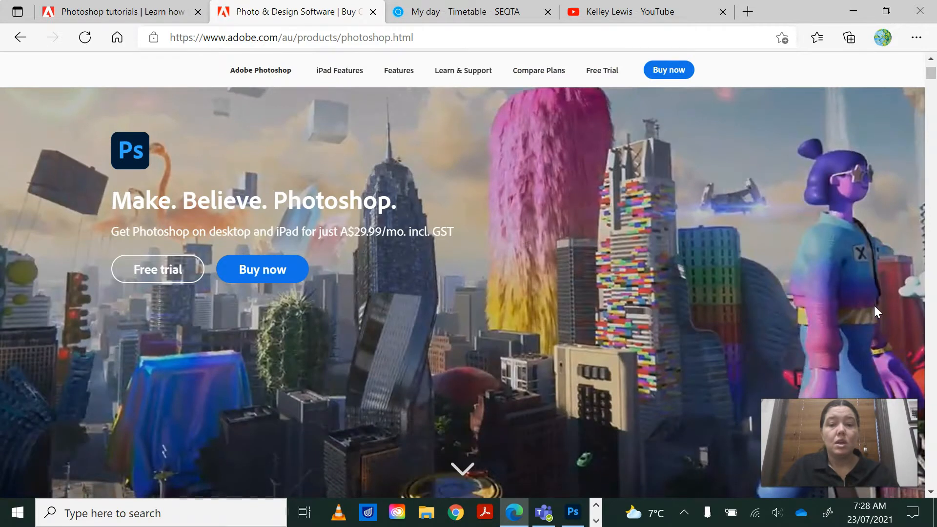
pyautogui.scroll(-5, 874, 305)
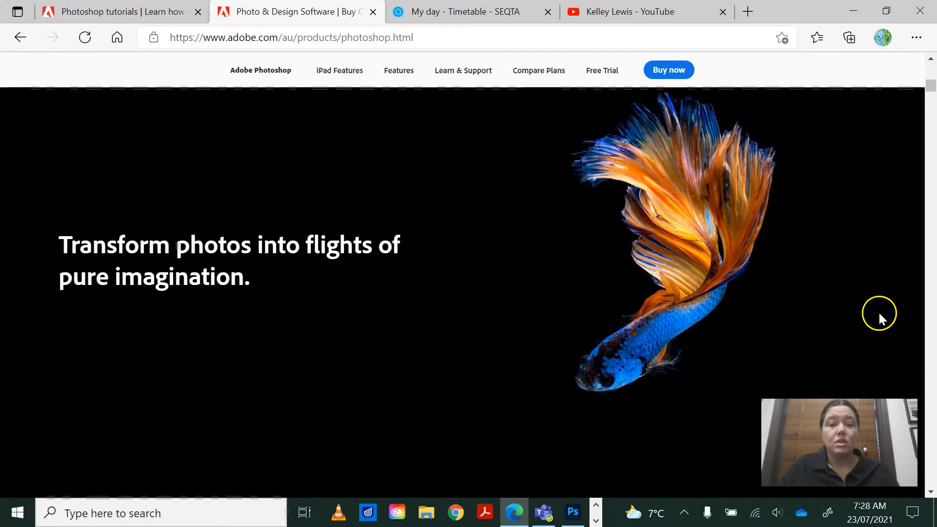
pyautogui.scroll(-3, 882, 318)
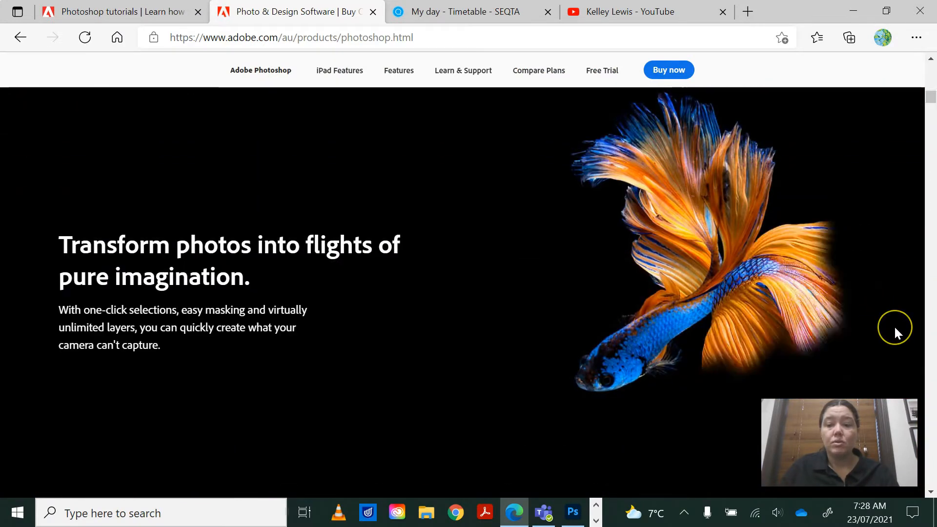
pyautogui.scroll(-4, 894, 327)
pyautogui.scroll(-2, 894, 327)
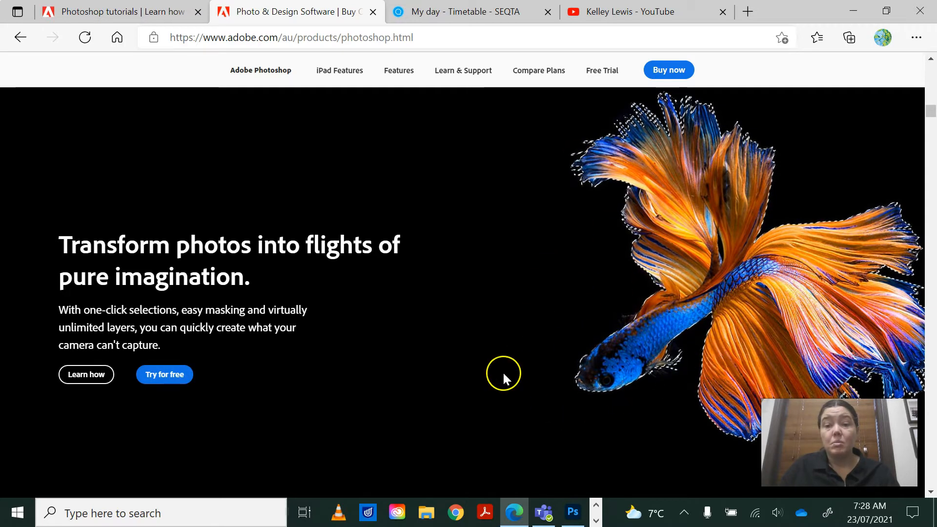
pyautogui.scroll(-4, 513, 373)
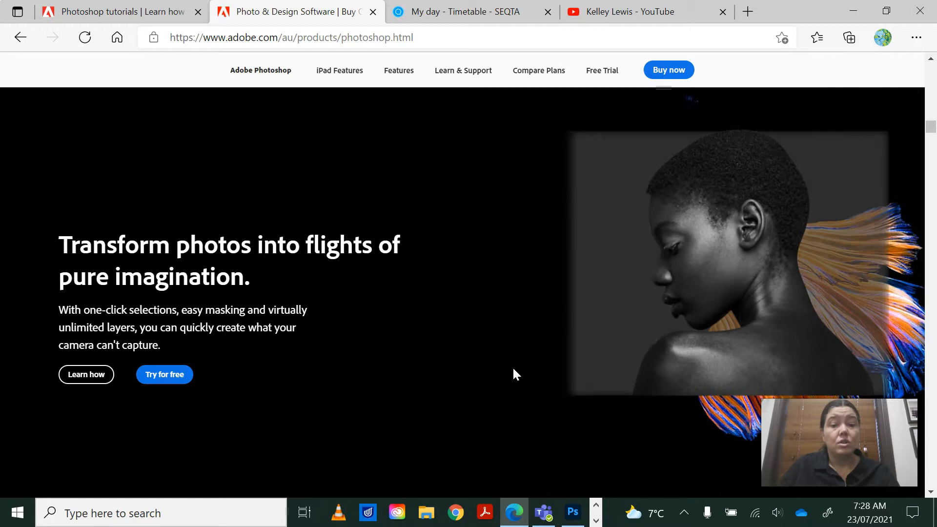
pyautogui.scroll(-3, 513, 369)
pyautogui.scroll(-3, 514, 369)
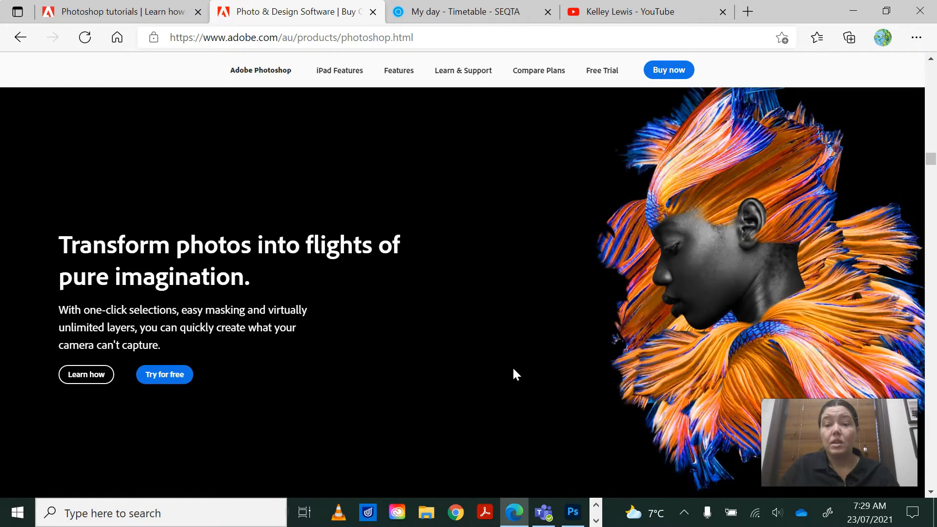
pyautogui.scroll(-3, 514, 374)
pyautogui.scroll(-4, 513, 374)
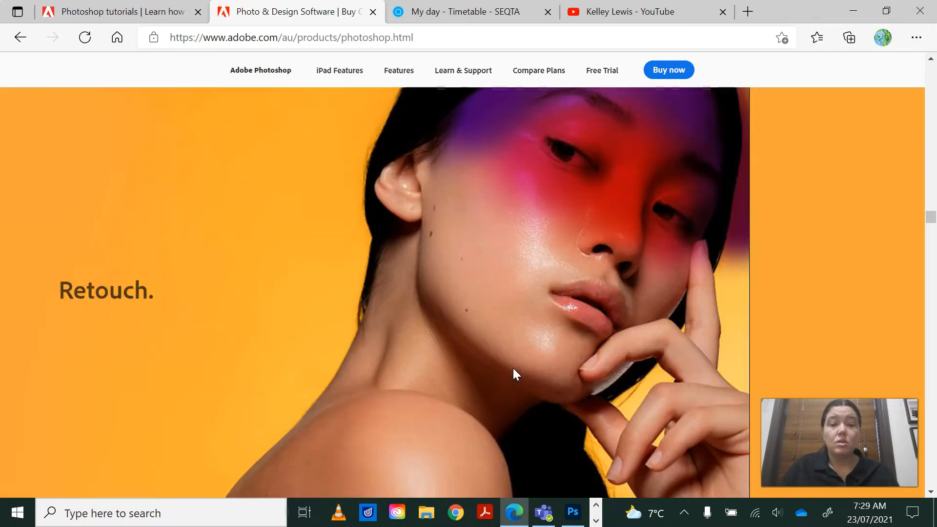
pyautogui.scroll(-3, 513, 374)
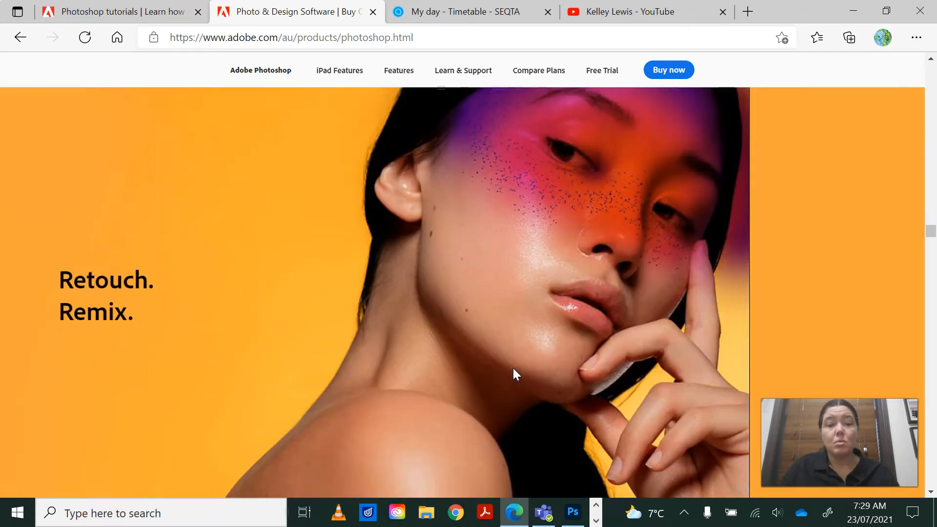
pyautogui.scroll(-3, 514, 374)
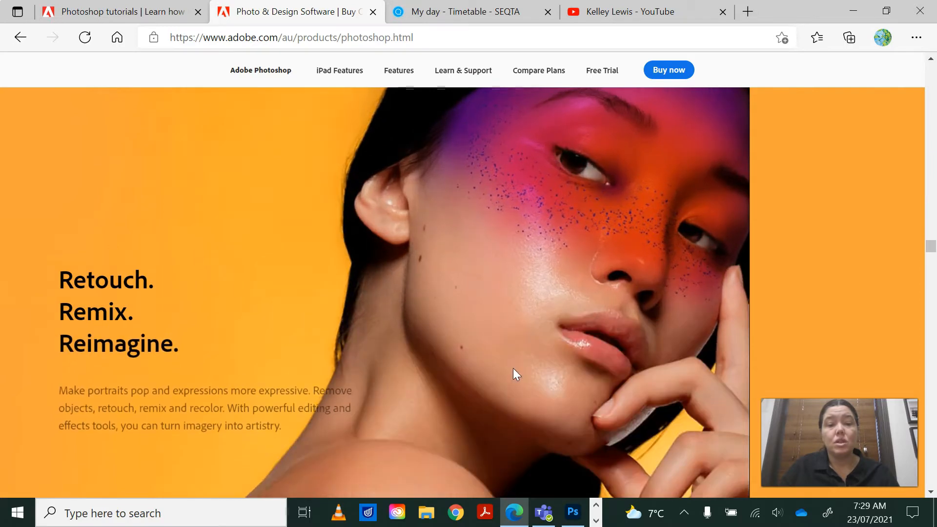
pyautogui.scroll(-3, 514, 369)
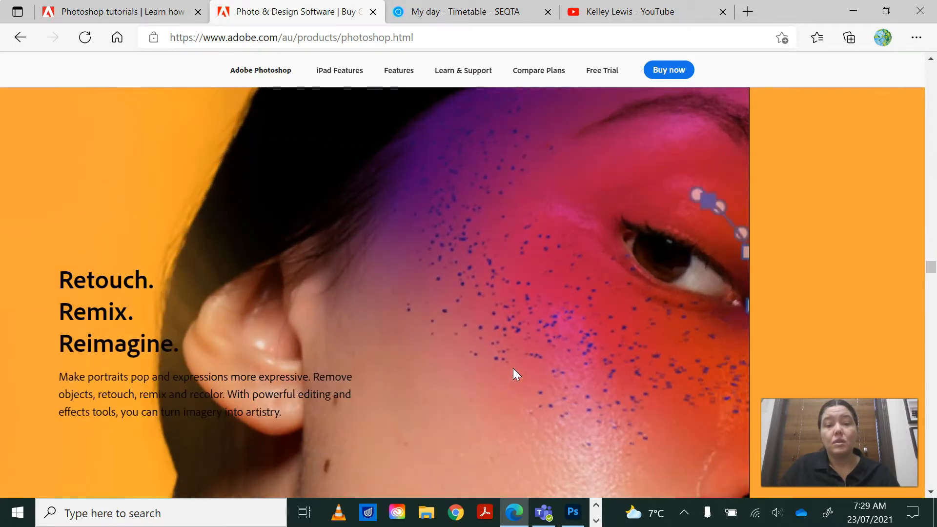
pyautogui.scroll(-3, 513, 369)
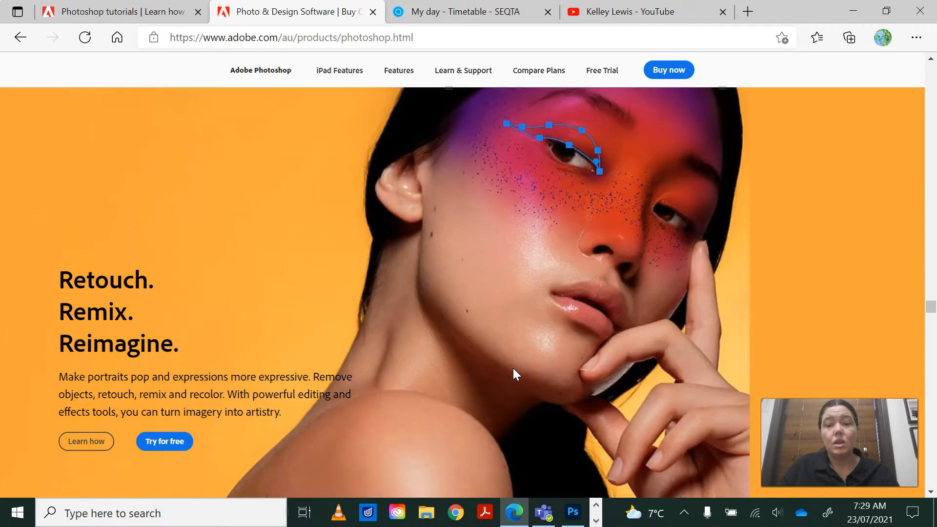
pyautogui.scroll(-3, 513, 374)
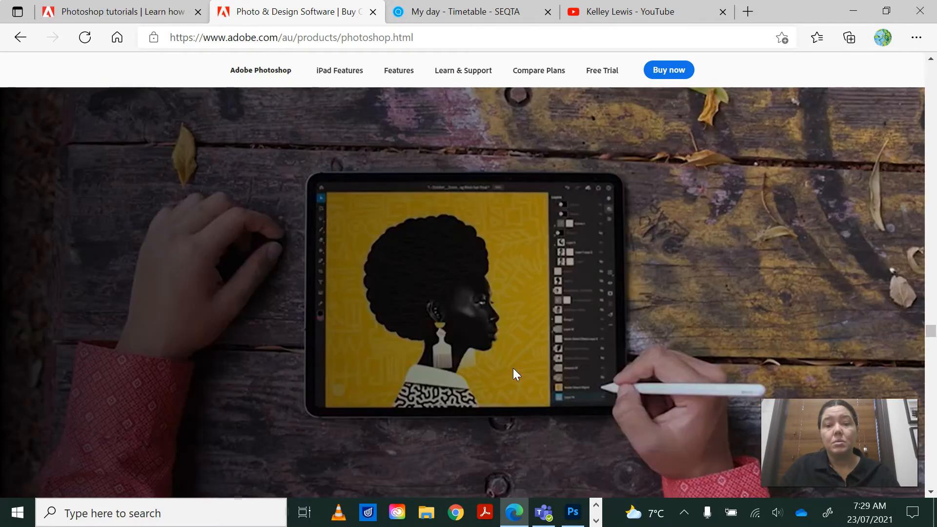
pyautogui.scroll(-3, 513, 370)
pyautogui.scroll(-5, 513, 374)
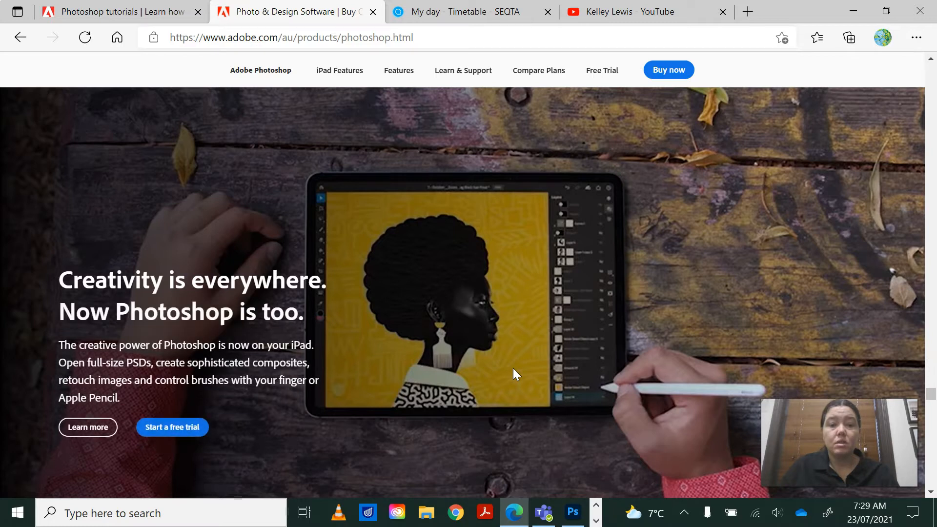
pyautogui.scroll(-10, 513, 368)
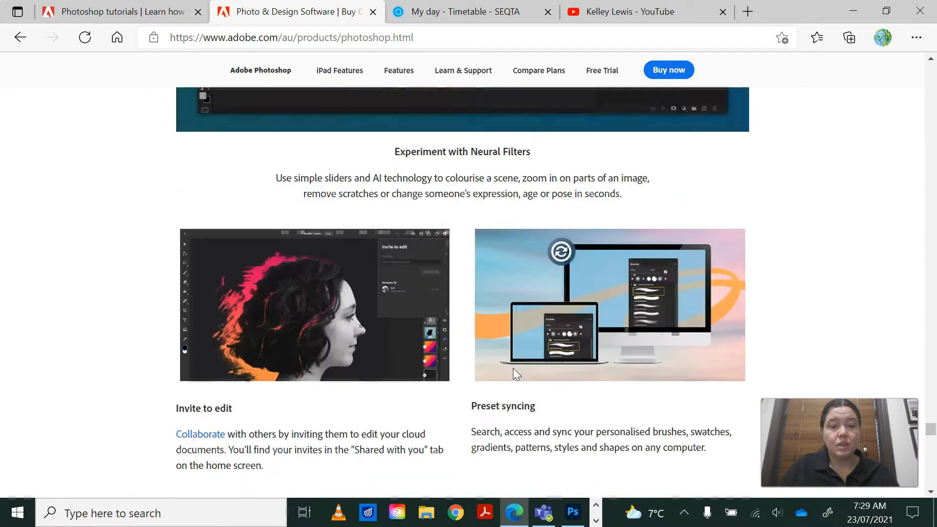
pyautogui.scroll(-4, 514, 368)
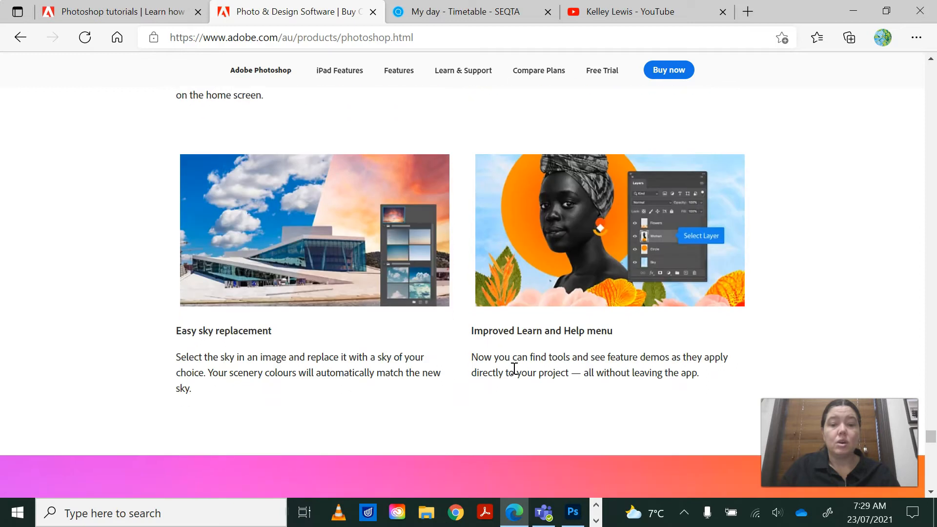
# Look over the beginner courses on Adobe's Photoshop tutorials page and minimise the browser to show the desktop.
pyautogui.click(115, 10)
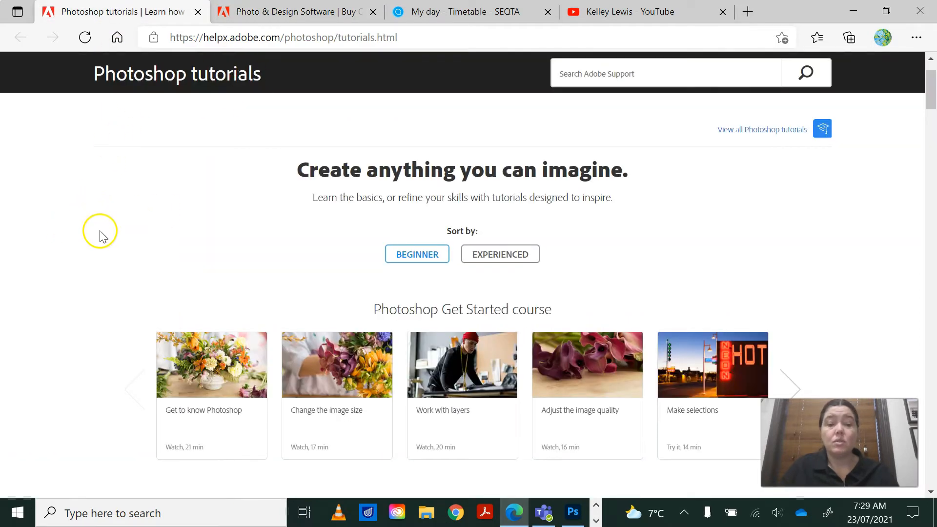
pyautogui.scroll(-1, 88, 221)
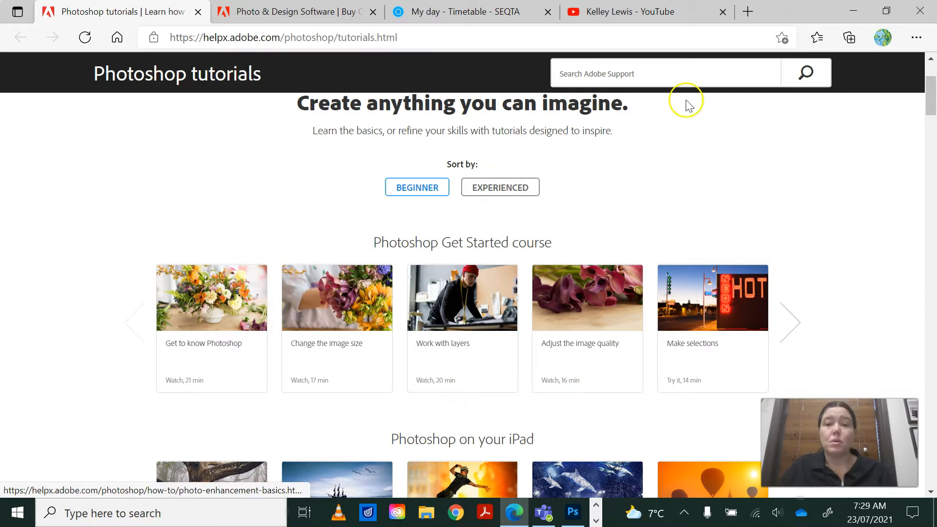
pyautogui.click(853, 12)
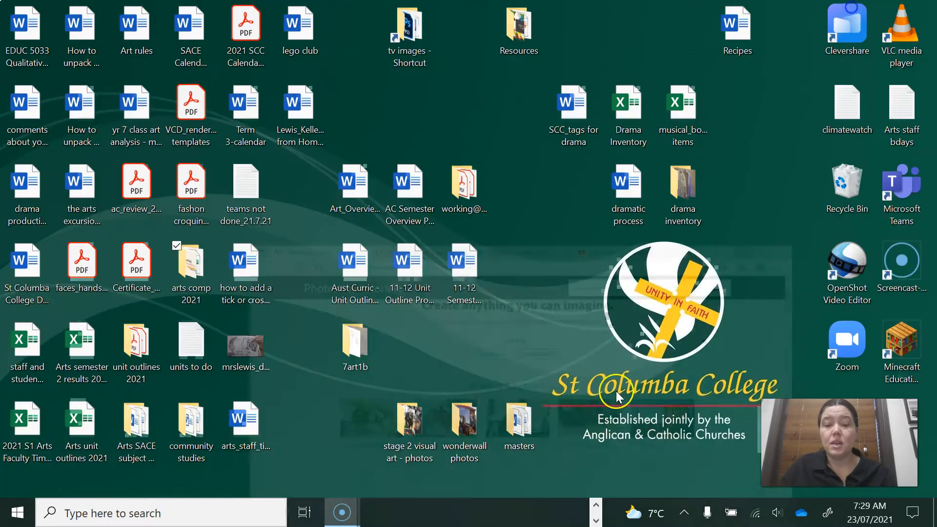
# Switch to Photoshop, where the layered cartoon document is open.
pyautogui.click(596, 506)
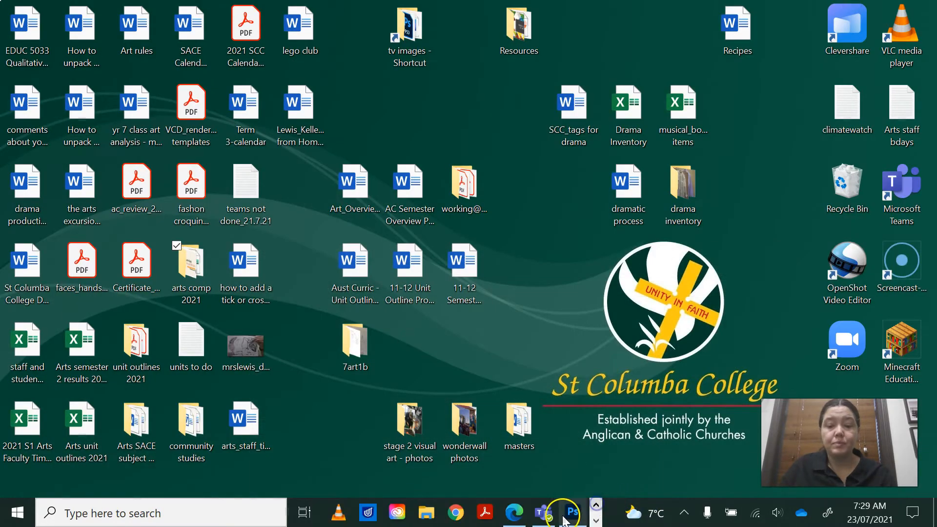
pyautogui.click(572, 512)
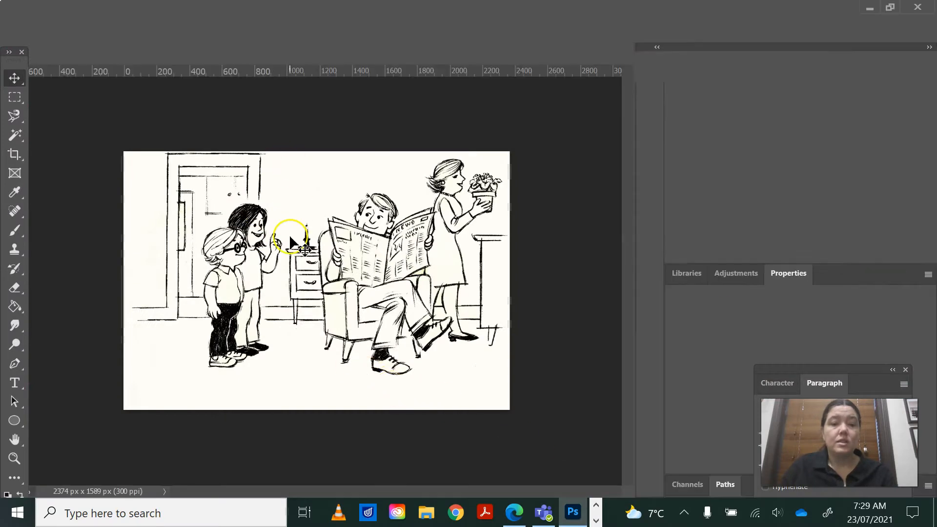
# Open the image 6 cartoon B&W rotated.jpg from the 3. photoshop folder and close it again.
pyautogui.click(39, 13)
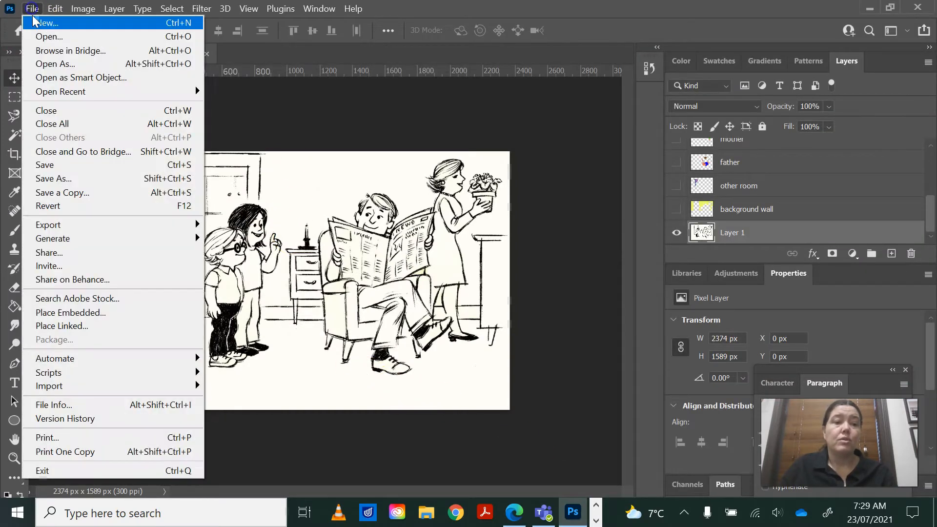
pyautogui.click(46, 36)
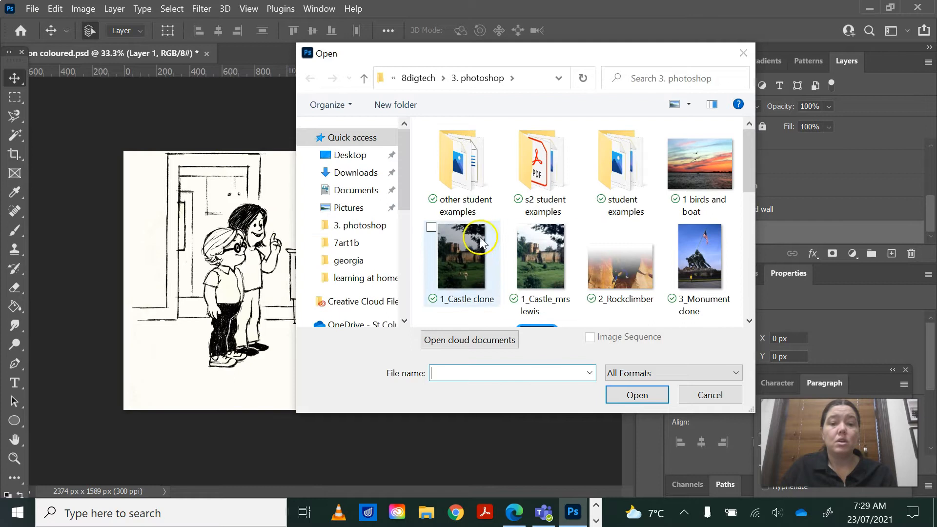
pyautogui.scroll(-2, 541, 264)
pyautogui.doubleClick(464, 278)
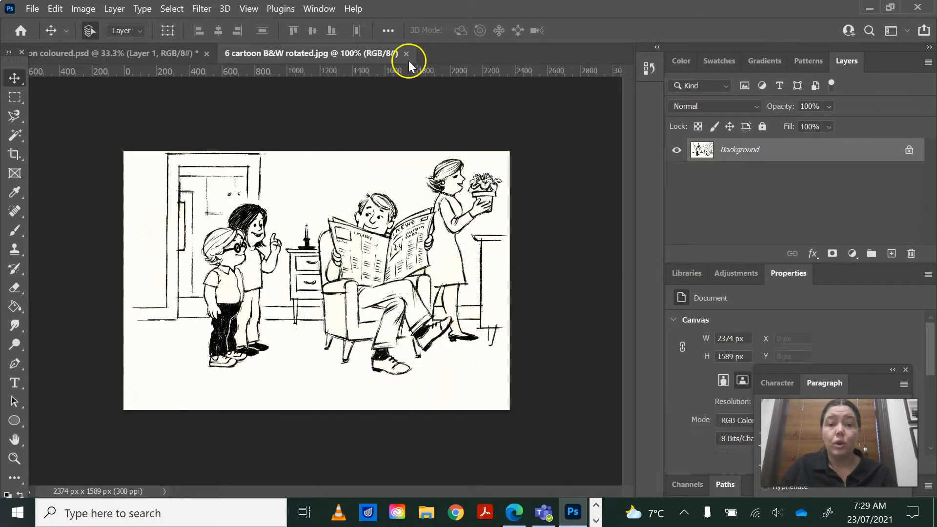
pyautogui.click(408, 53)
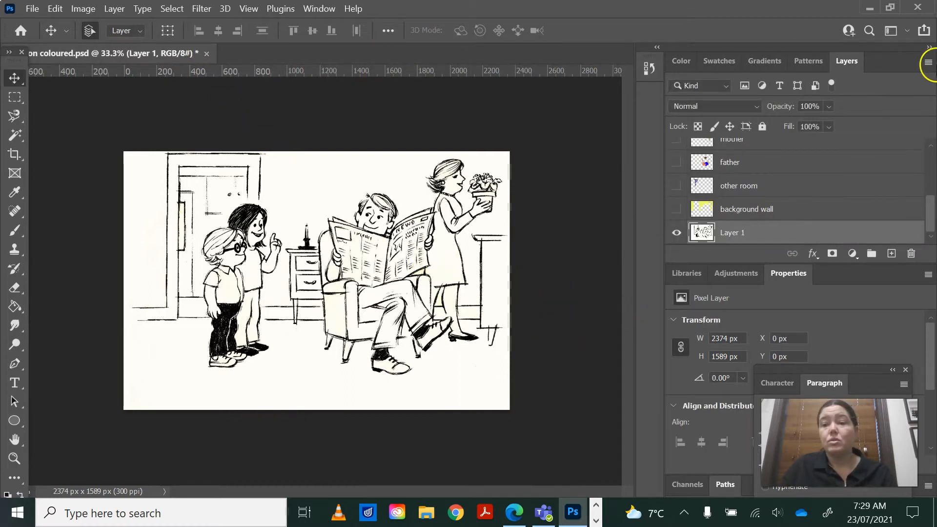
# Create a new empty layer above Layer 1, keeping the default name.
pyautogui.click(928, 62)
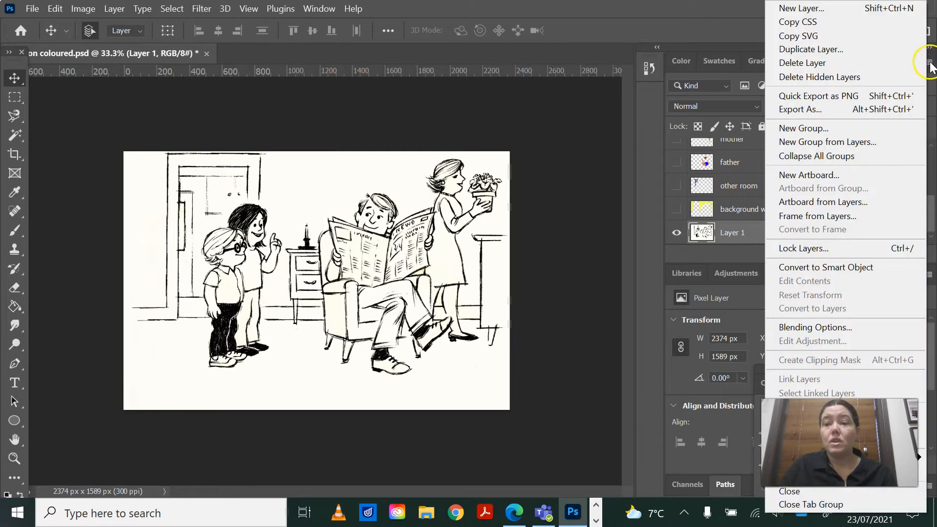
pyautogui.click(821, 8)
pyautogui.click(582, 138)
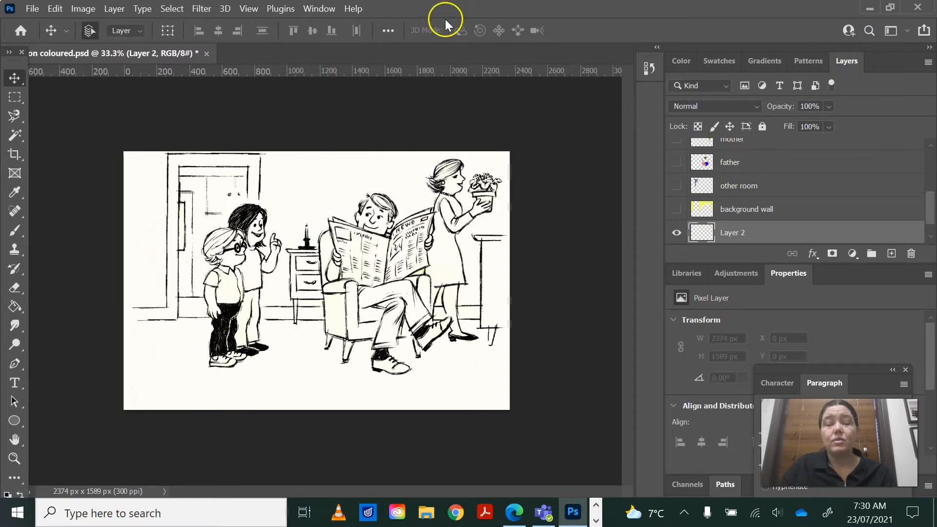
# Check that the Layers panel is enabled, then show the 3D panel and dock it beside the Properties panel.
pyautogui.click(320, 9)
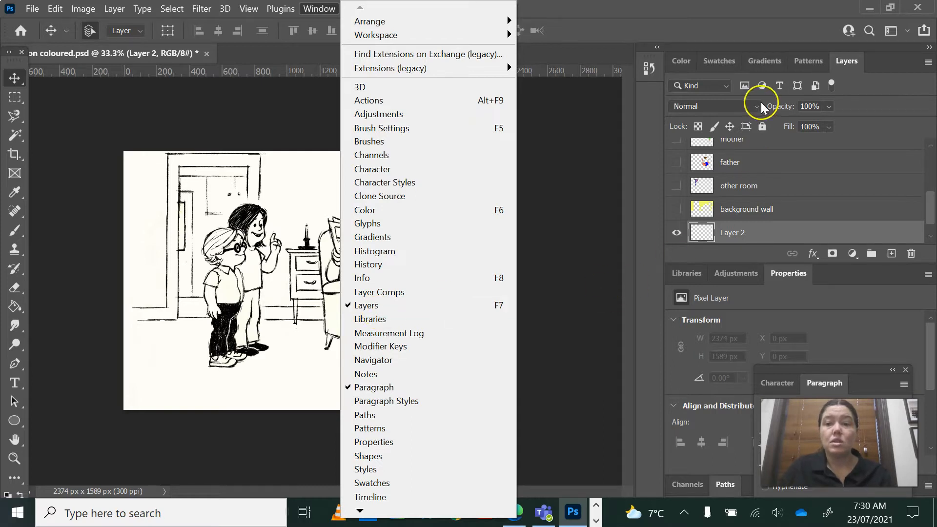
pyautogui.click(848, 64)
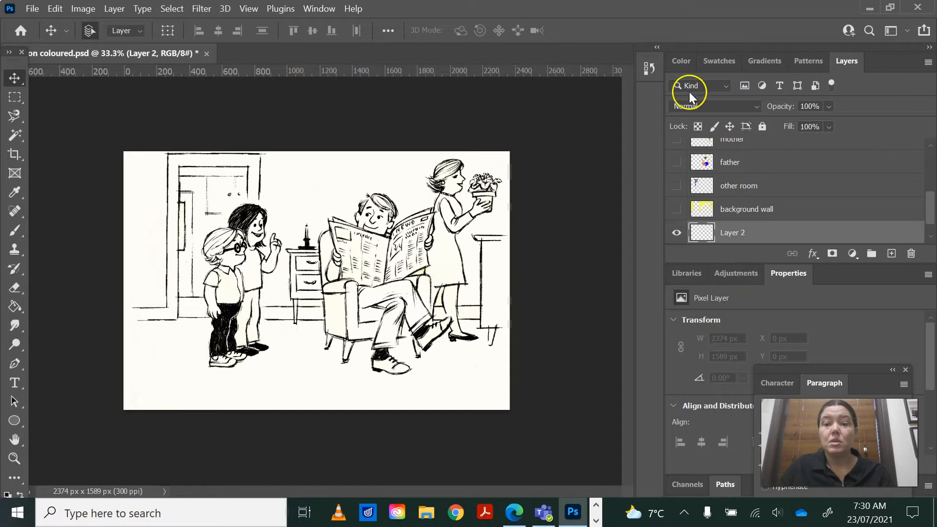
pyautogui.click(321, 8)
pyautogui.click(360, 86)
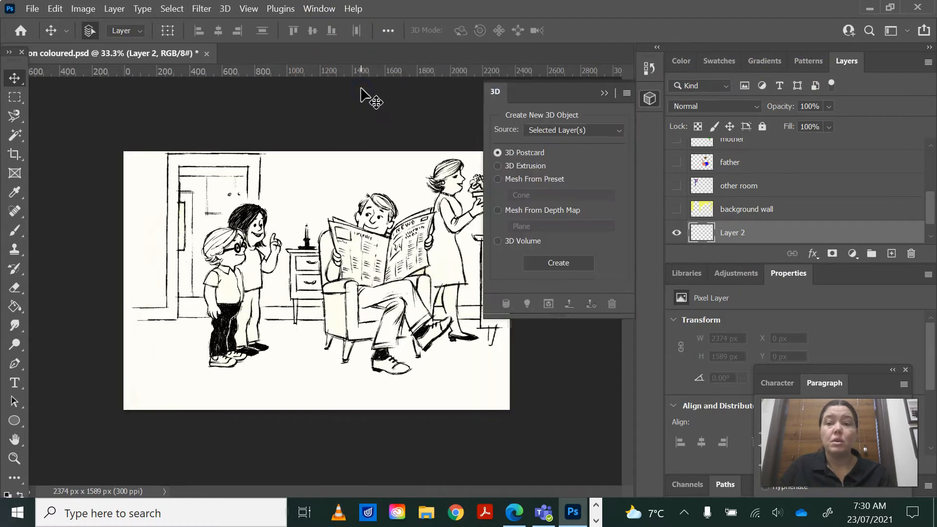
pyautogui.moveTo(501, 91); pyautogui.dragTo(794, 305)
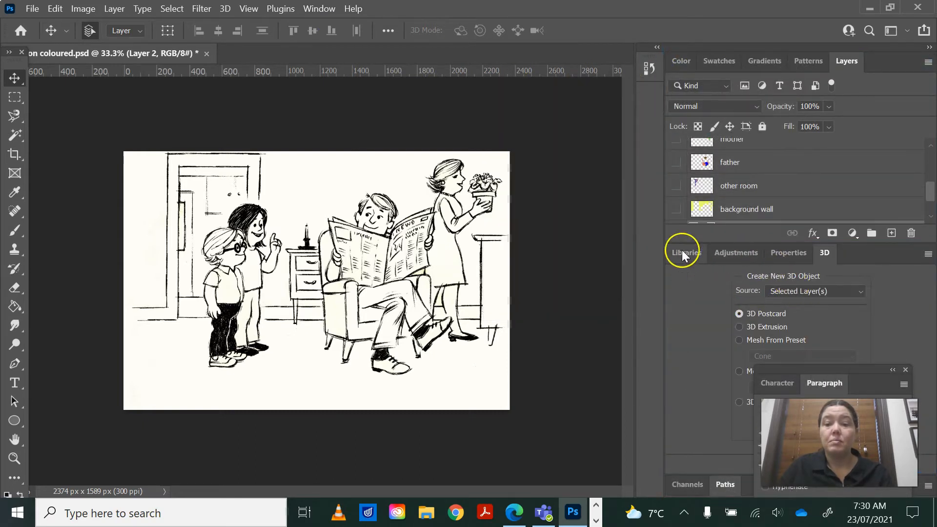
# Bring the Properties panel to the front and enlarge the layer list so that both Layer 2 and Layer 1 show.
pyautogui.click(735, 252)
pyautogui.click(791, 253)
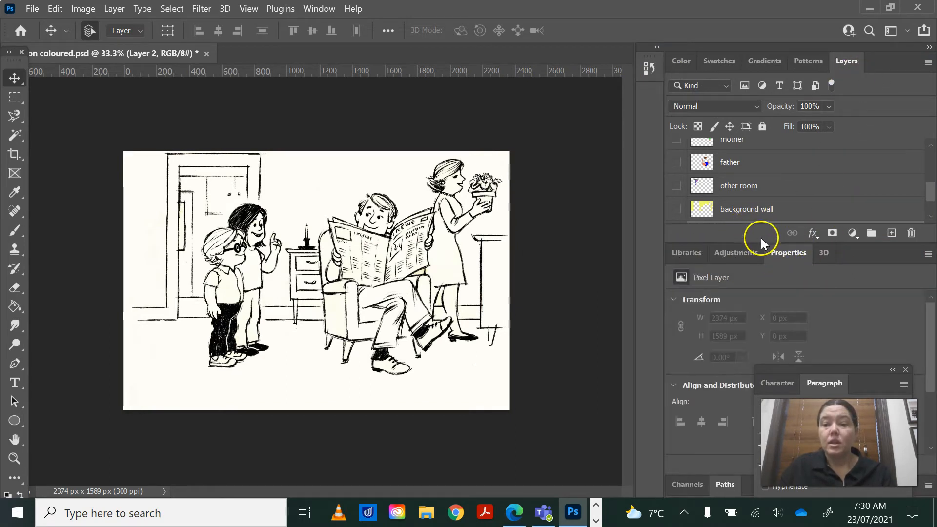
pyautogui.moveTo(761, 259); pyautogui.dragTo(757, 321)
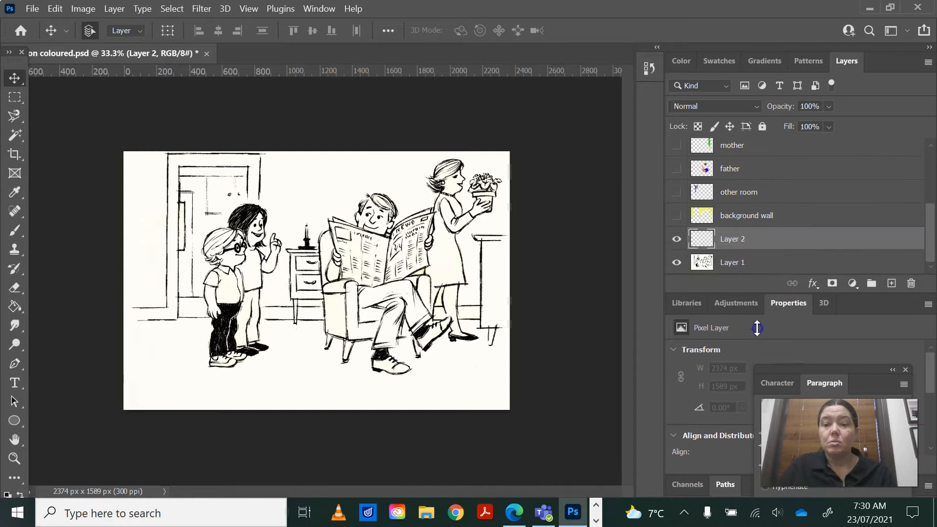
# Rename Layer 2 to "boy".
pyautogui.click(734, 239)
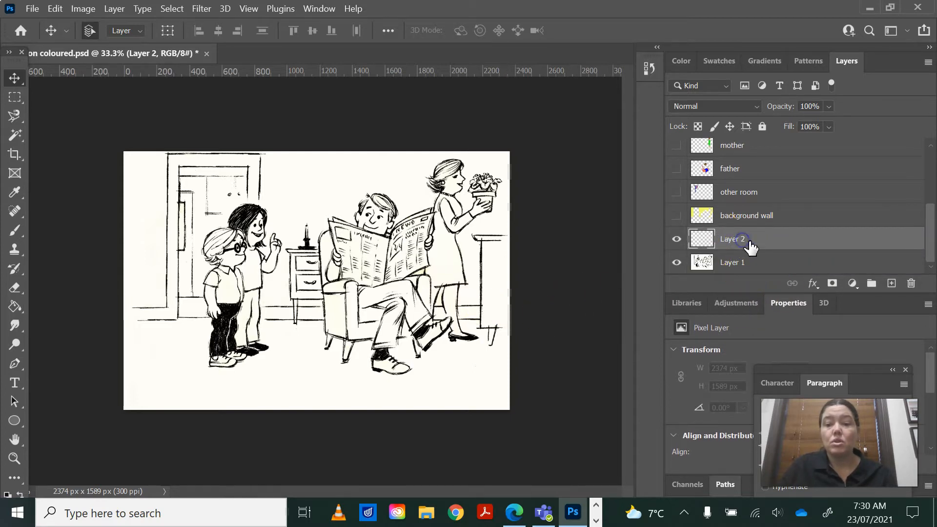
pyautogui.rightClick(738, 242)
pyautogui.click(750, 242)
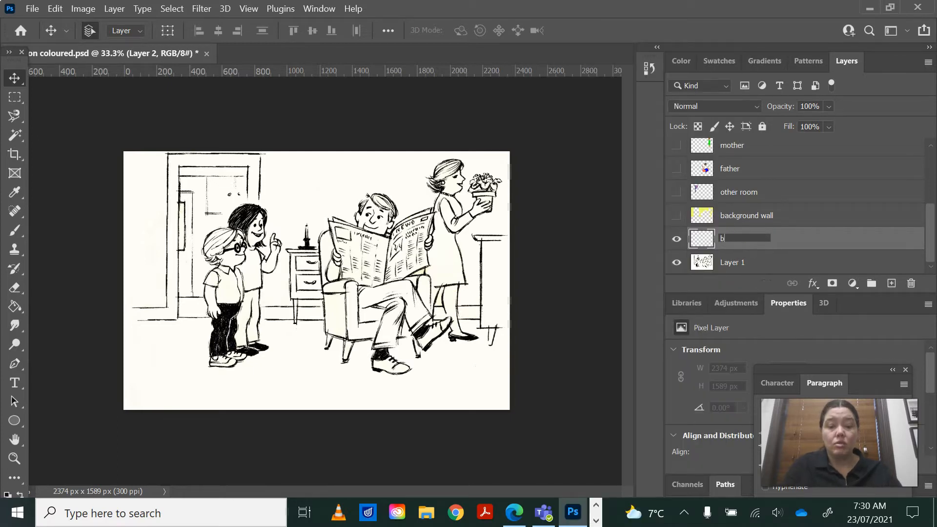
pyautogui.write('boy')
pyautogui.click(749, 251)
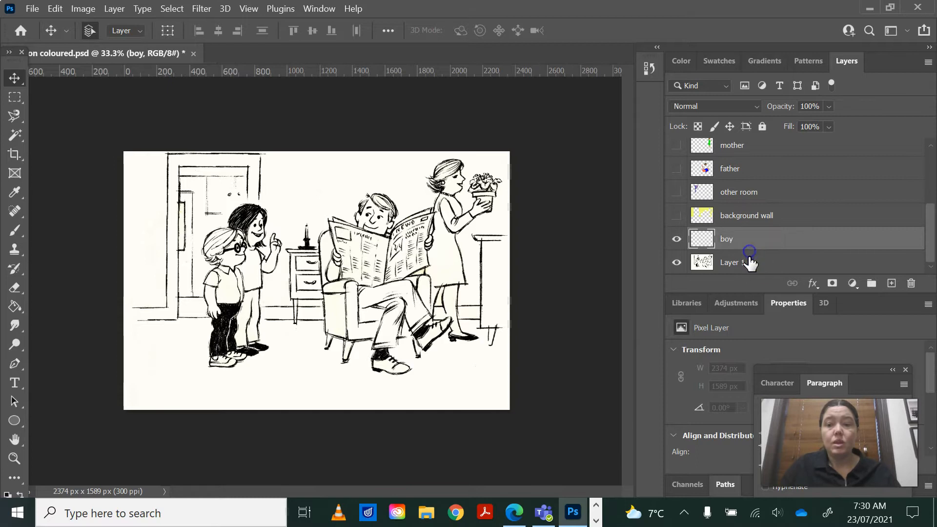
# On Layer 1, zoom in on the boy to 66.7% and select his shirt sleeve with the Magic Wand tool.
pyautogui.click(742, 266)
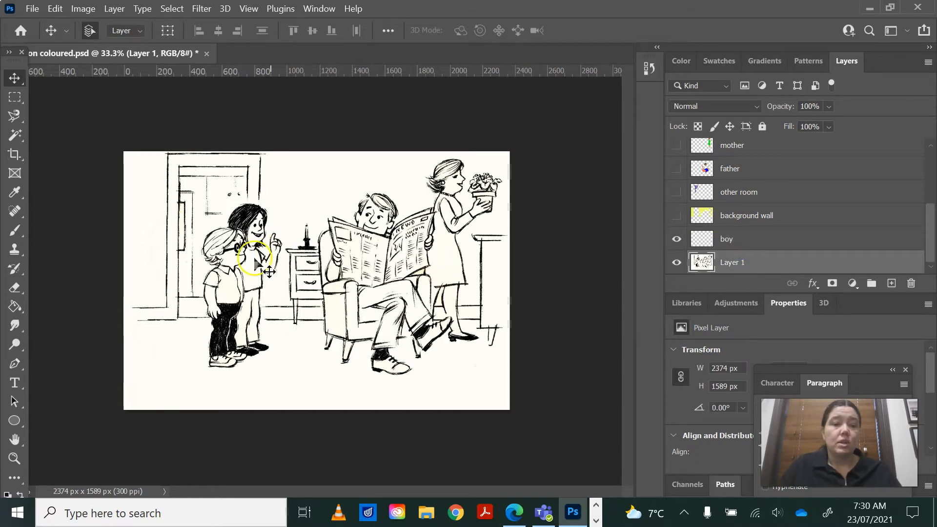
pyautogui.click(15, 135)
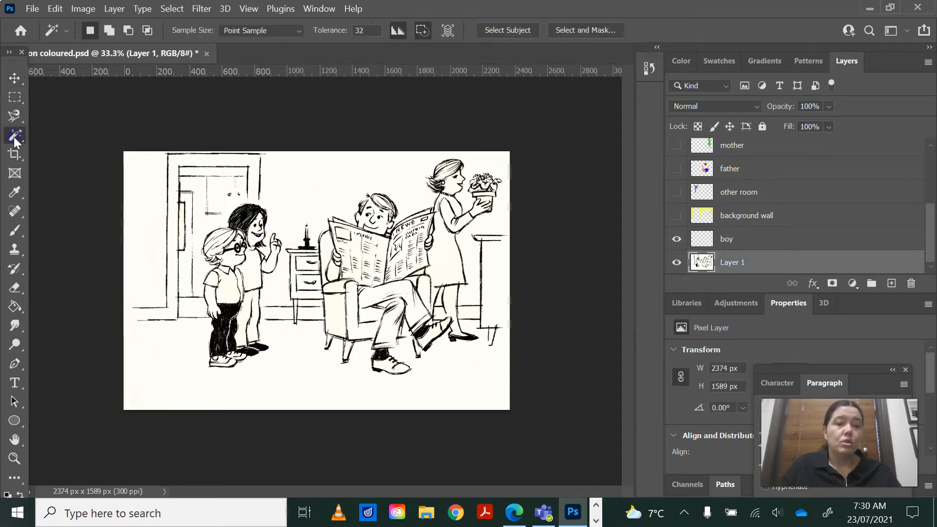
pyautogui.click(14, 459)
pyautogui.click(200, 303)
pyautogui.click(201, 269)
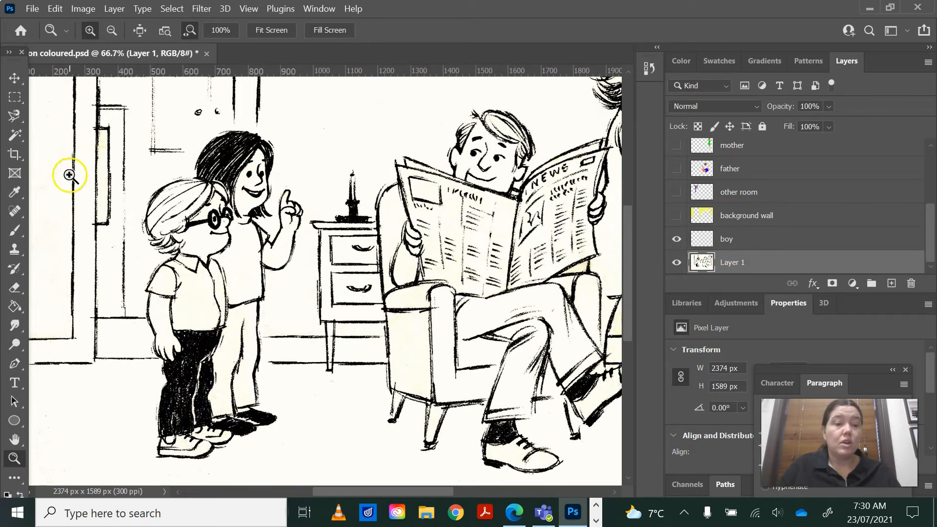
pyautogui.click(14, 138)
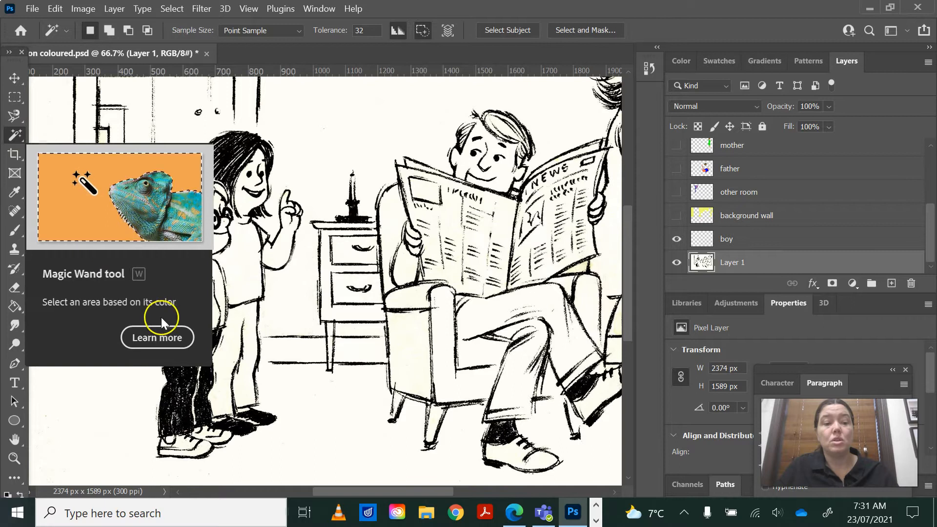
pyautogui.rightClick(19, 137)
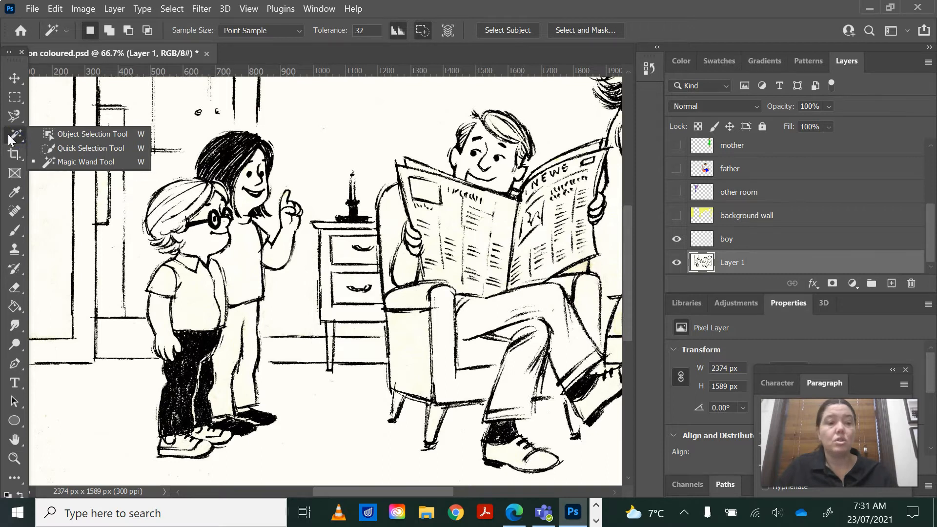
pyautogui.click(10, 136)
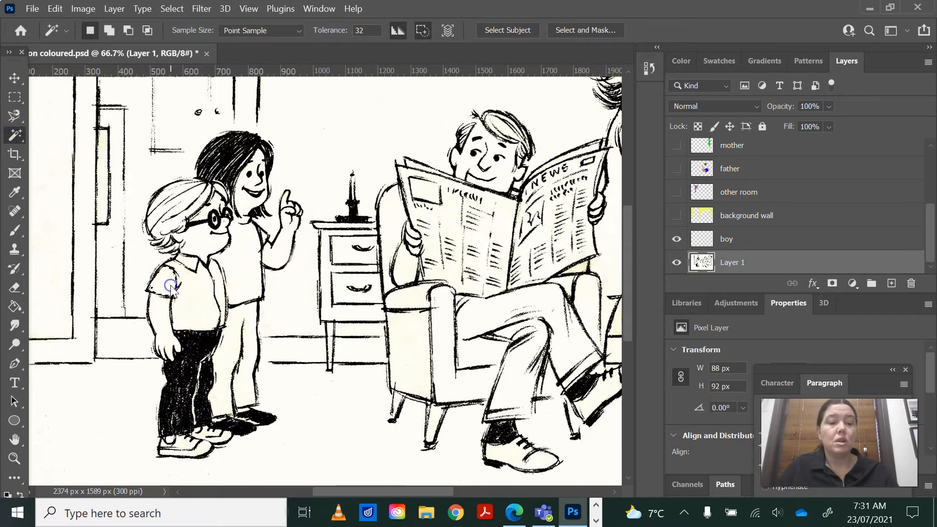
# Choose a bright blue as the foreground colour.
pyautogui.click(685, 63)
pyautogui.click(840, 133)
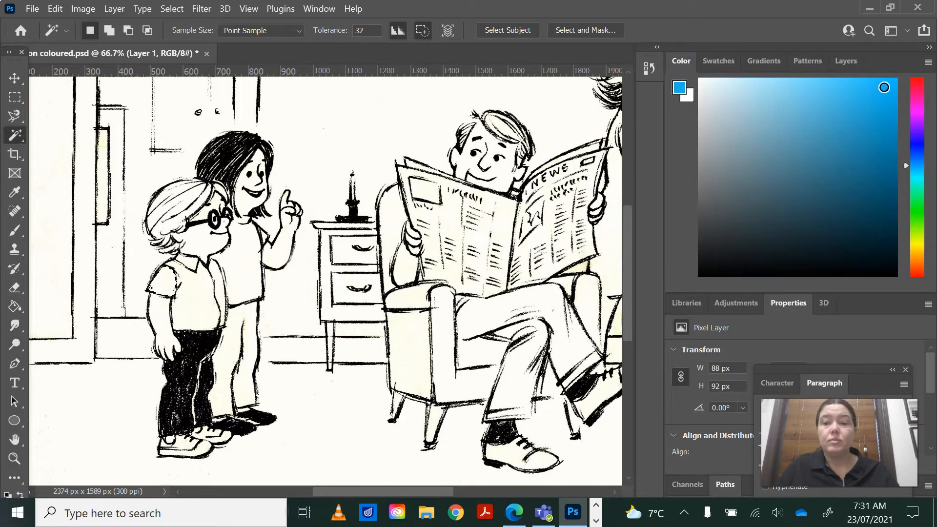
pyautogui.click(838, 169)
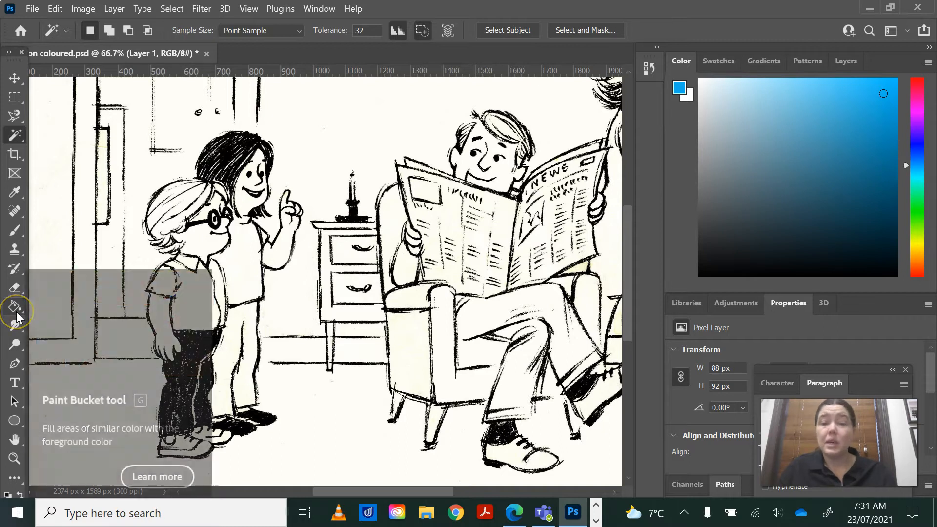
# Fill the selected sleeve with blue on Layer 1 using the Paint Bucket tool, and undo that fill.
pyautogui.click(15, 308)
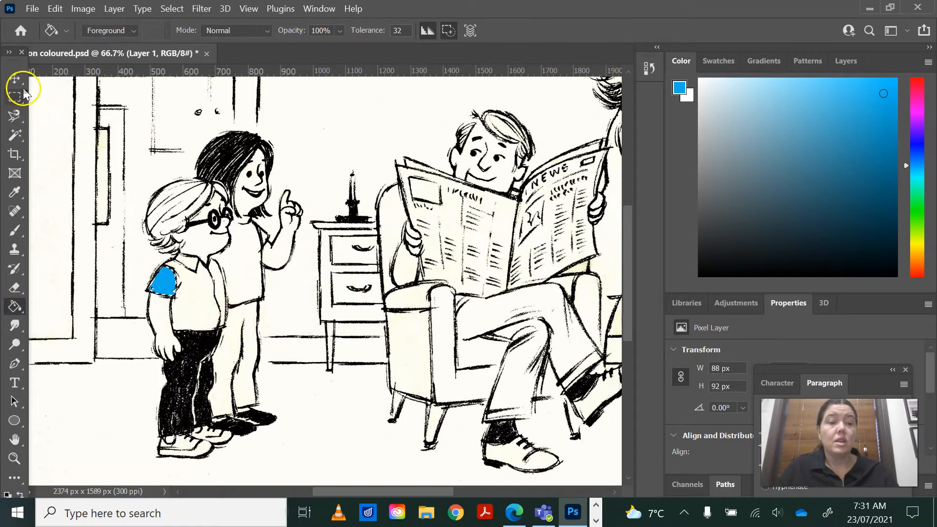
pyautogui.click(856, 65)
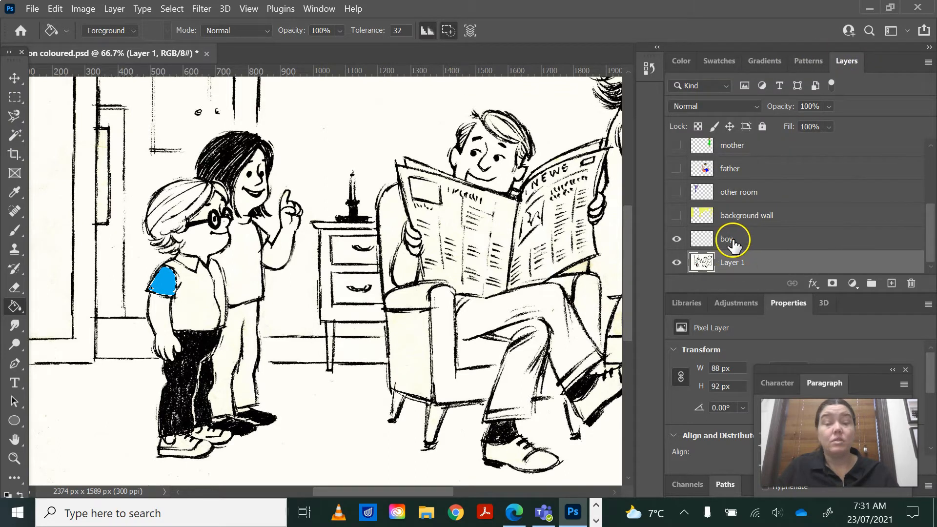
pyautogui.click(54, 9)
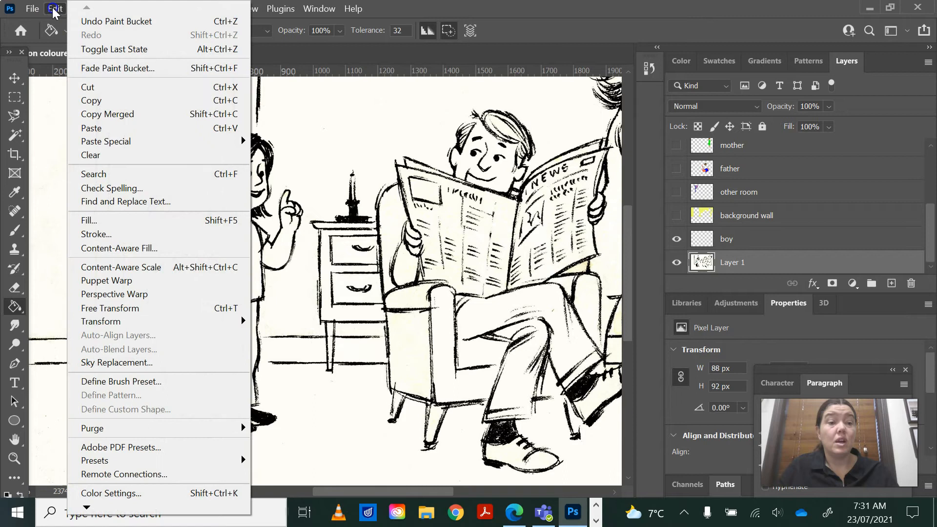
pyautogui.click(91, 21)
# Fill the selected sleeve with blue on the boy layer, toggle Layer 1 off and on to check it, and clear the selection.
pyautogui.click(737, 242)
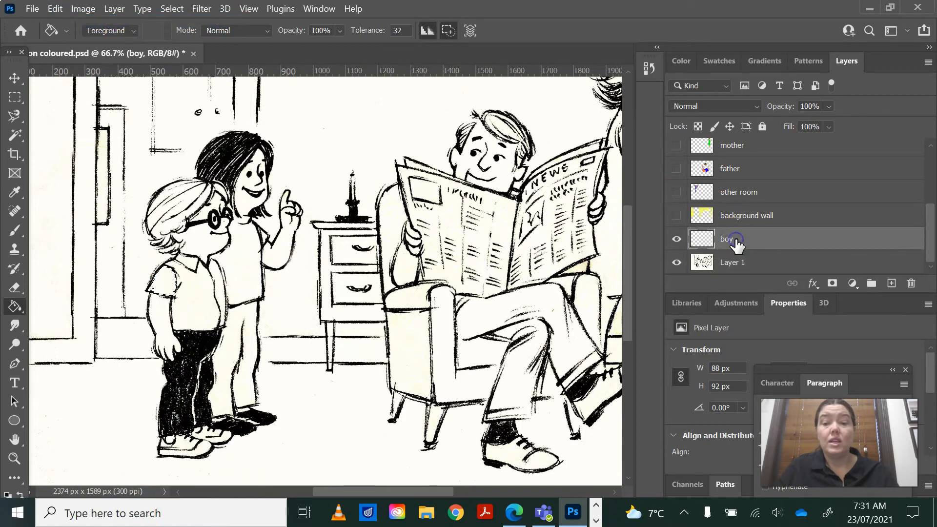
pyautogui.click(161, 283)
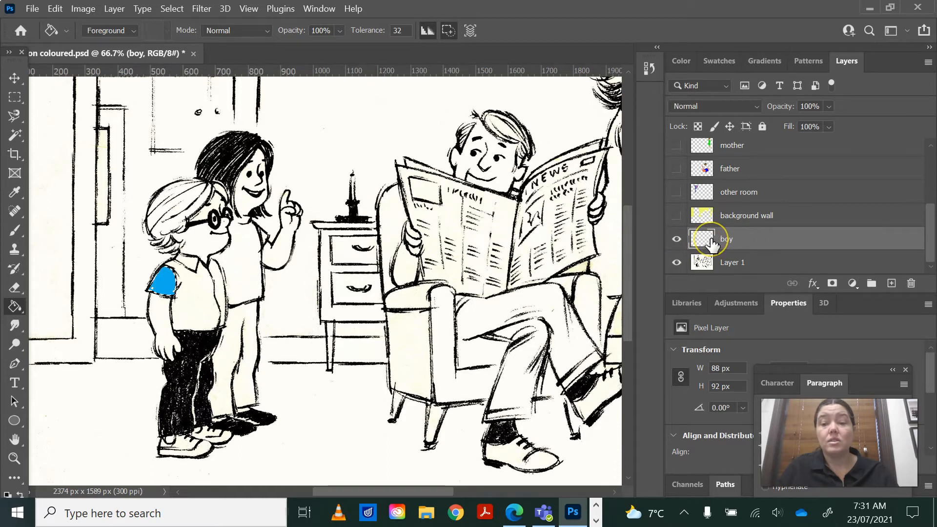
pyautogui.click(677, 263)
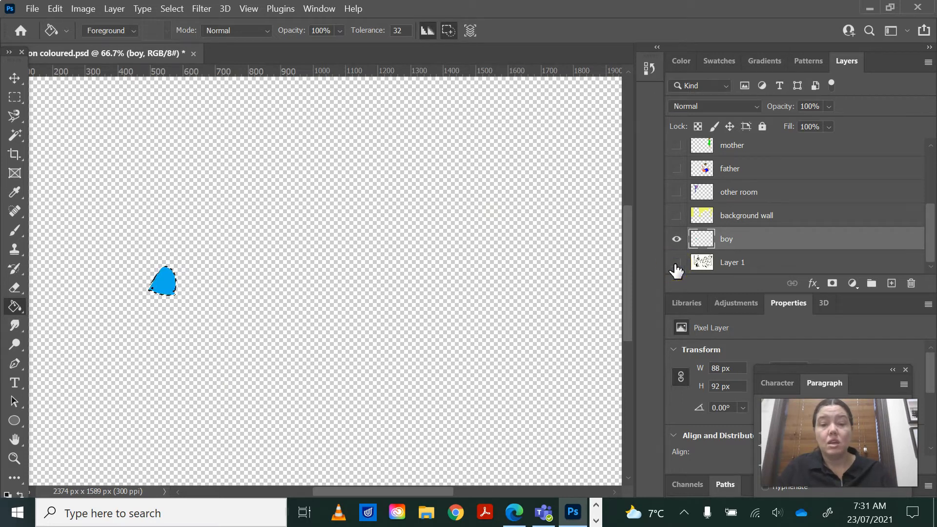
pyautogui.click(676, 264)
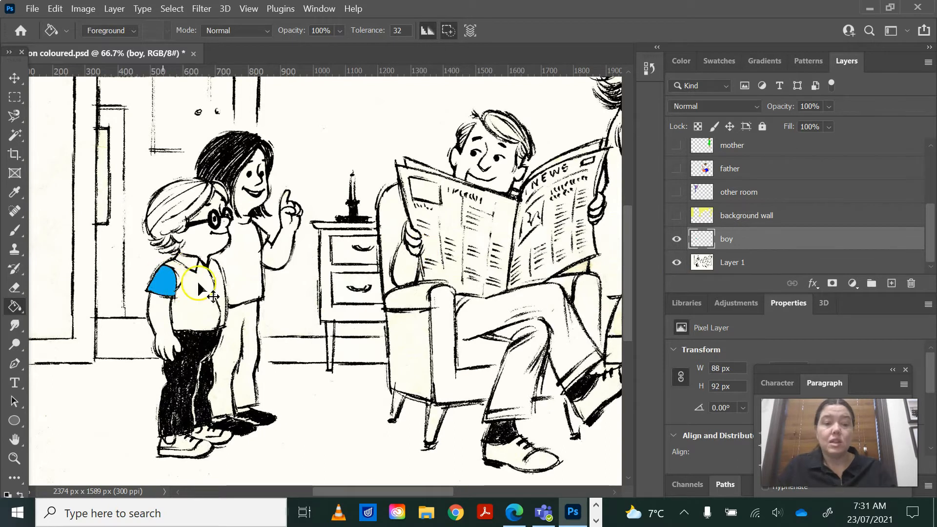
# Select the main part of the boy's shirt on Layer 1 with the Magic Wand and brush it blue on the boy layer.
pyautogui.click(743, 265)
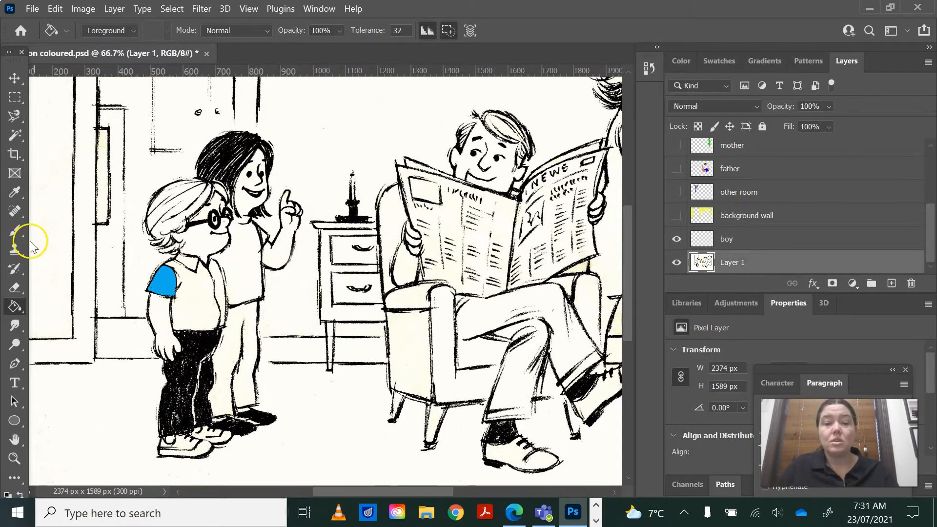
pyautogui.click(16, 134)
pyautogui.click(200, 312)
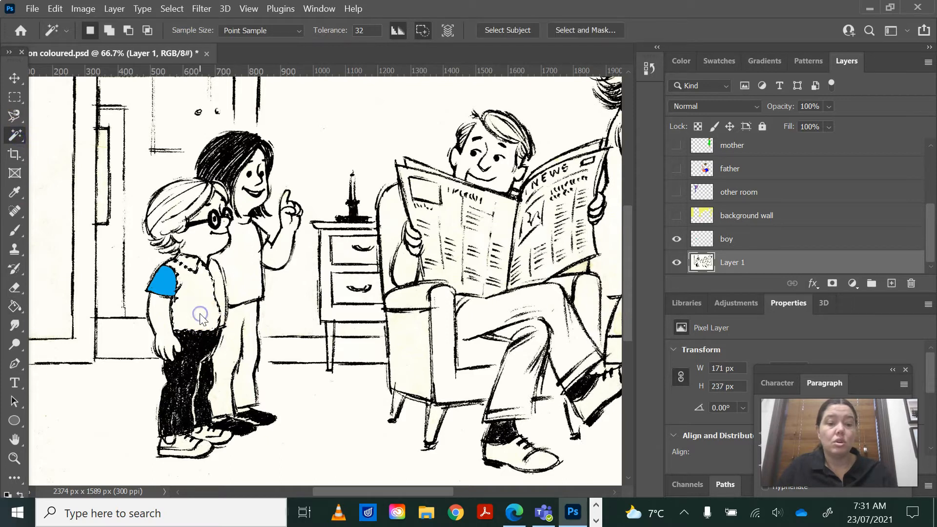
pyautogui.click(745, 242)
pyautogui.click(14, 229)
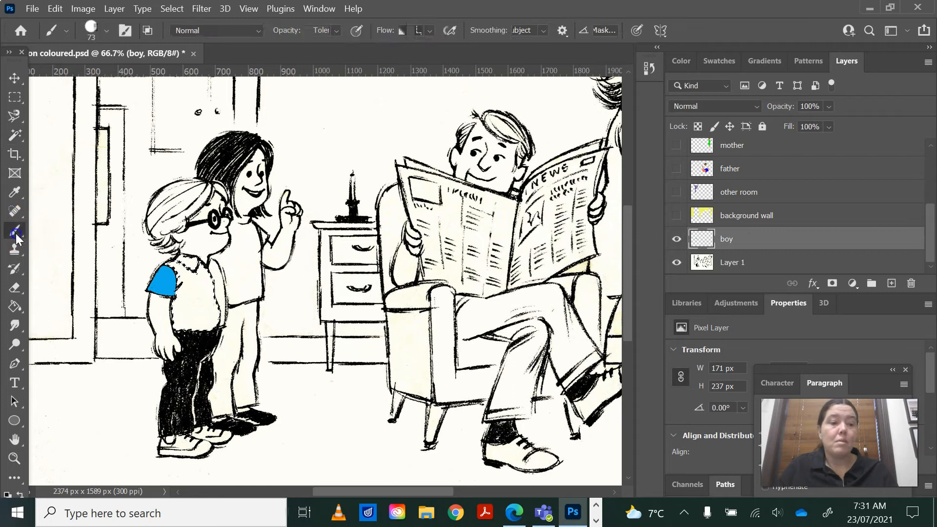
pyautogui.moveTo(217, 283)
pyautogui.mouseDown()
pyautogui.moveTo(132, 282)
pyautogui.moveTo(221, 273)
pyautogui.moveTo(154, 268)
pyautogui.moveTo(252, 258)
pyautogui.moveTo(171, 253)
pyautogui.moveTo(133, 283)
pyautogui.moveTo(246, 295)
pyautogui.moveTo(256, 307)
pyautogui.moveTo(252, 317)
pyautogui.moveTo(171, 320)
pyautogui.moveTo(183, 335)
pyautogui.mouseUp()
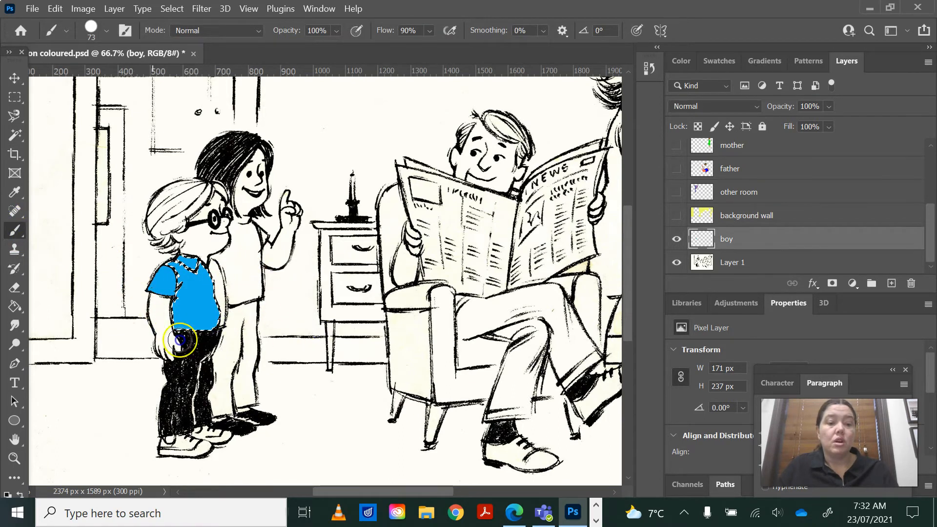
# Set the brush size to 88 px, paint the rest of the selected shirt up to the collar blue, and clear the selection.
pyautogui.click(106, 31)
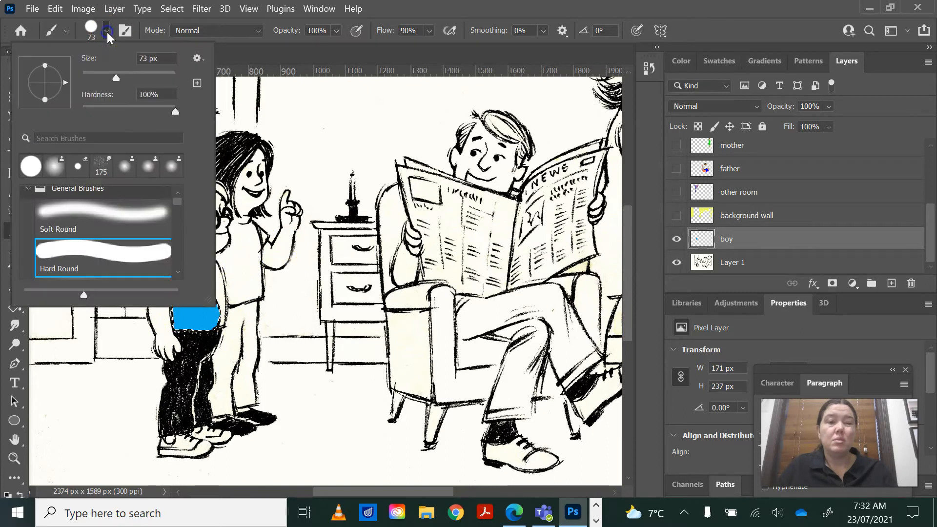
pyautogui.moveTo(116, 78); pyautogui.dragTo(85, 77)
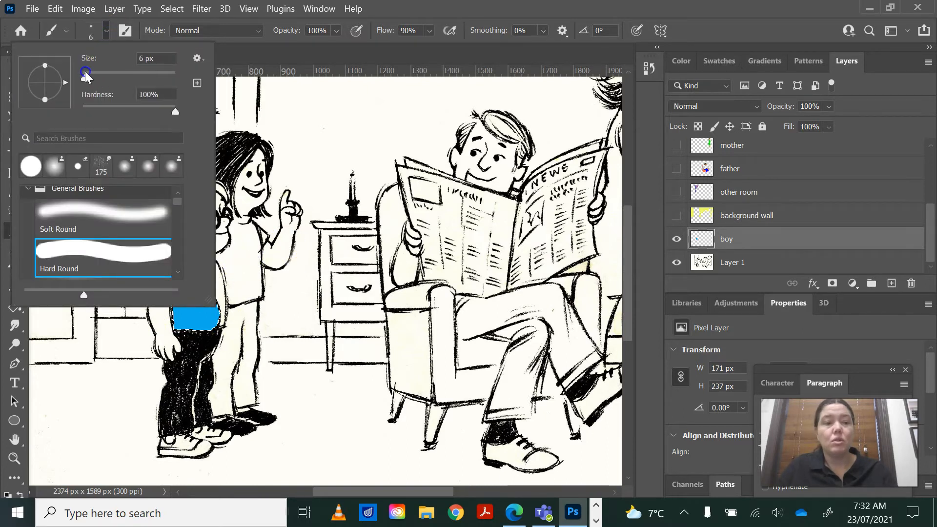
pyautogui.click(123, 79)
pyautogui.click(199, 321)
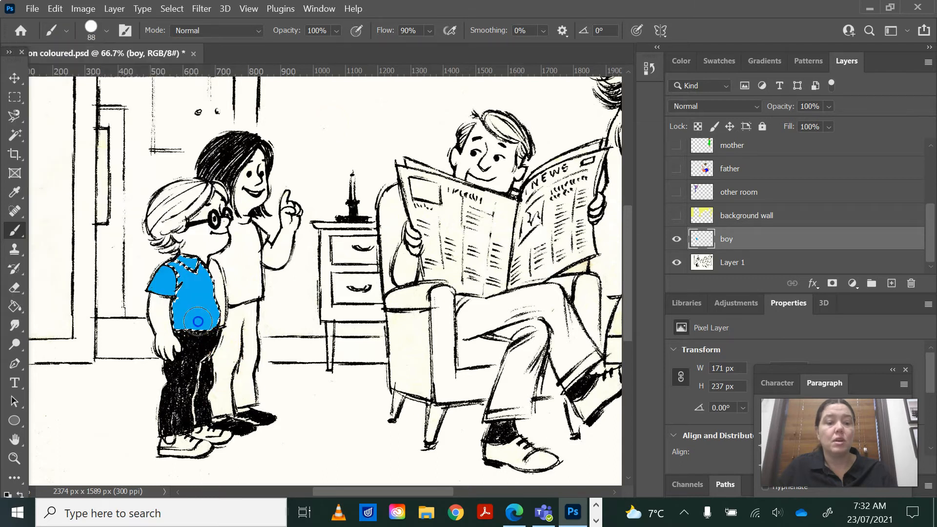
pyautogui.moveTo(166, 267)
pyautogui.mouseDown()
pyautogui.moveTo(188, 293)
pyautogui.moveTo(175, 273)
pyautogui.mouseUp()
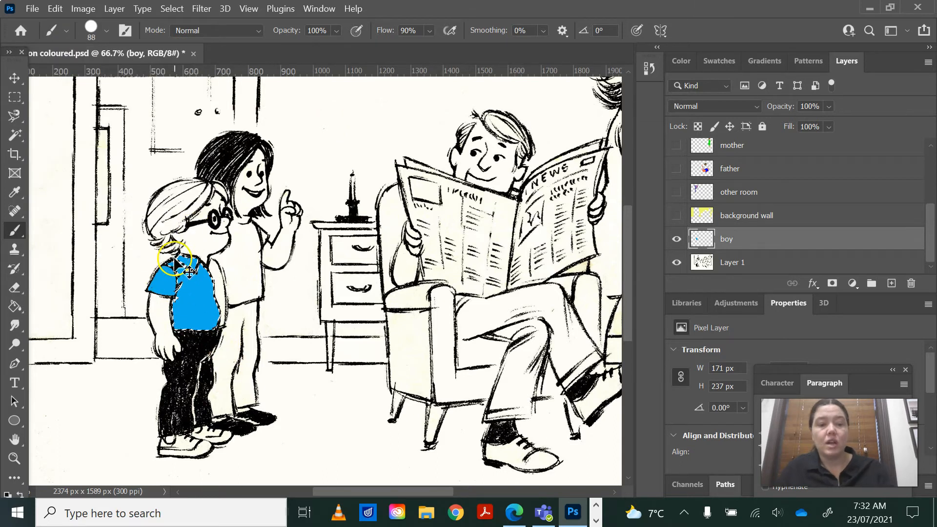
# Select the shirt's unpainted front strip on Layer 1 with the Magic Wand and fill it blue on the boy layer using the Paint Bucket.
pyautogui.click(765, 261)
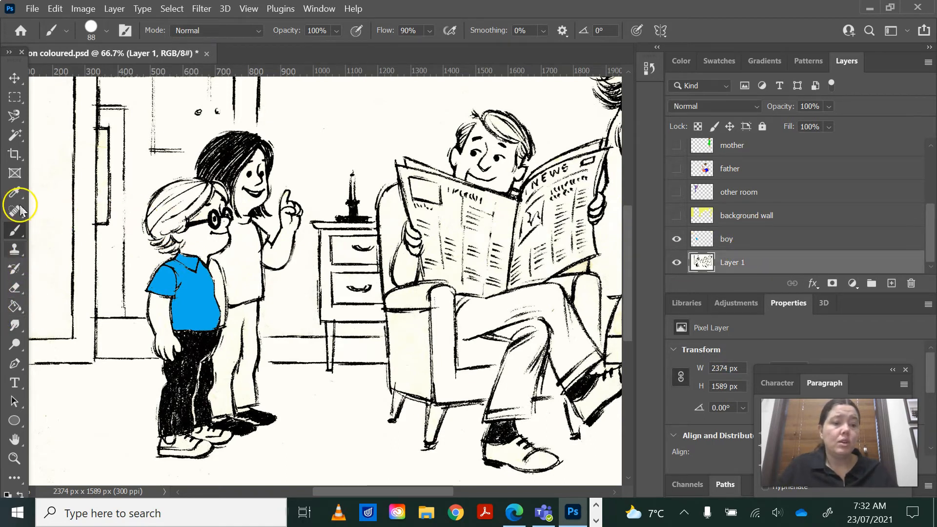
pyautogui.click(16, 139)
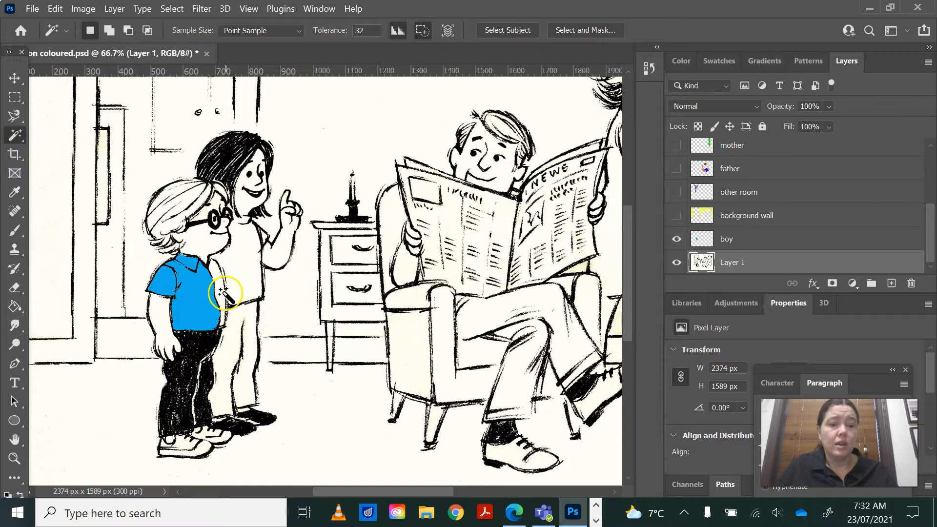
pyautogui.click(746, 239)
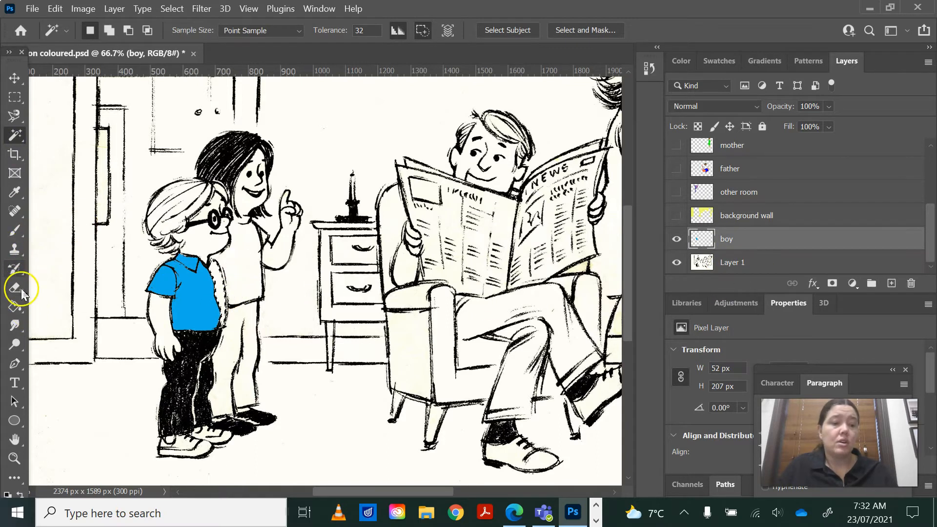
pyautogui.click(15, 309)
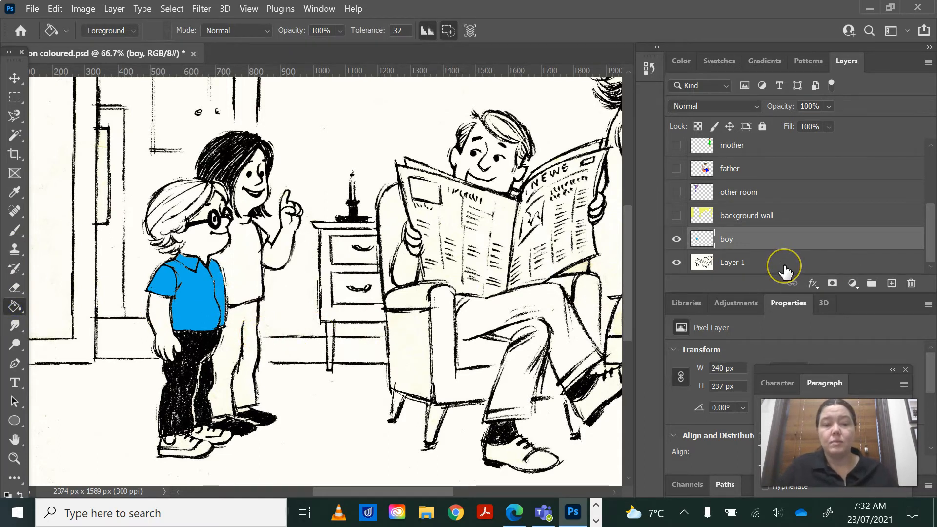
# Create a new layer above the boy layer and rename it wall.
pyautogui.click(928, 65)
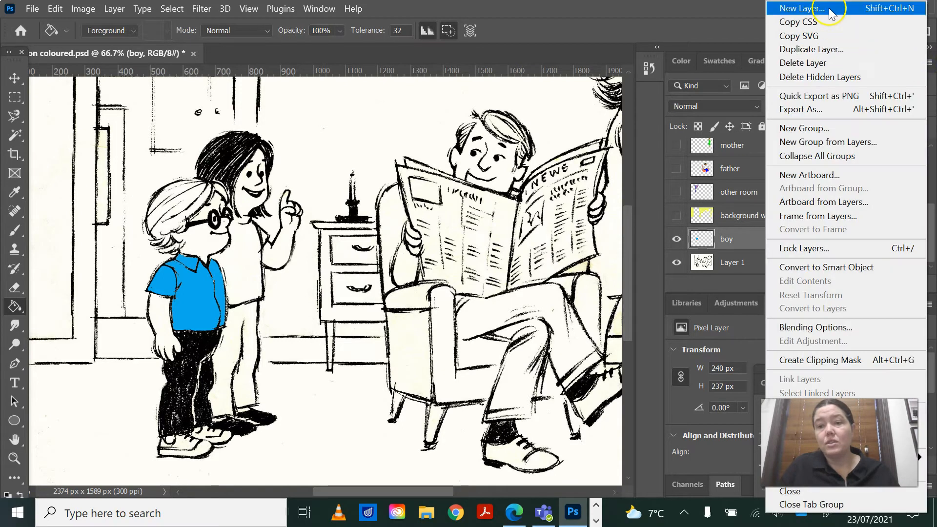
pyautogui.click(830, 9)
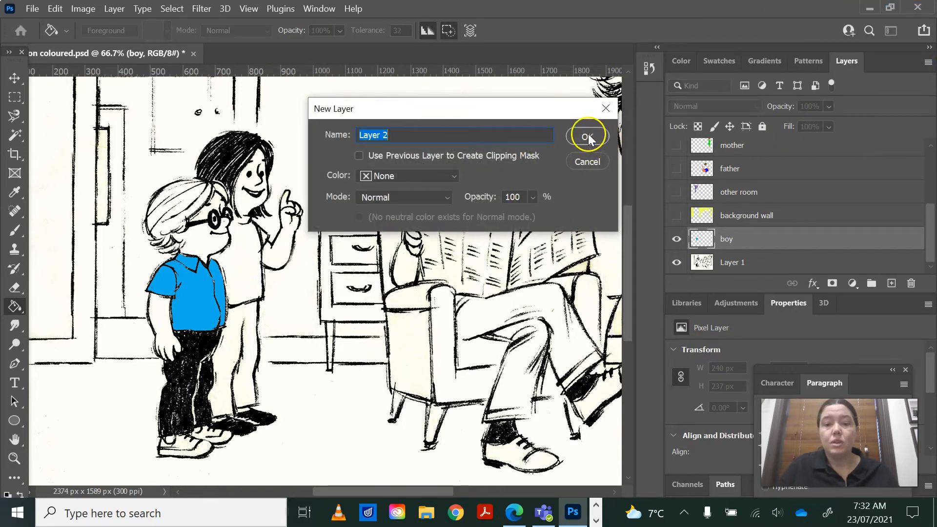
pyautogui.click(589, 134)
pyautogui.click(745, 240)
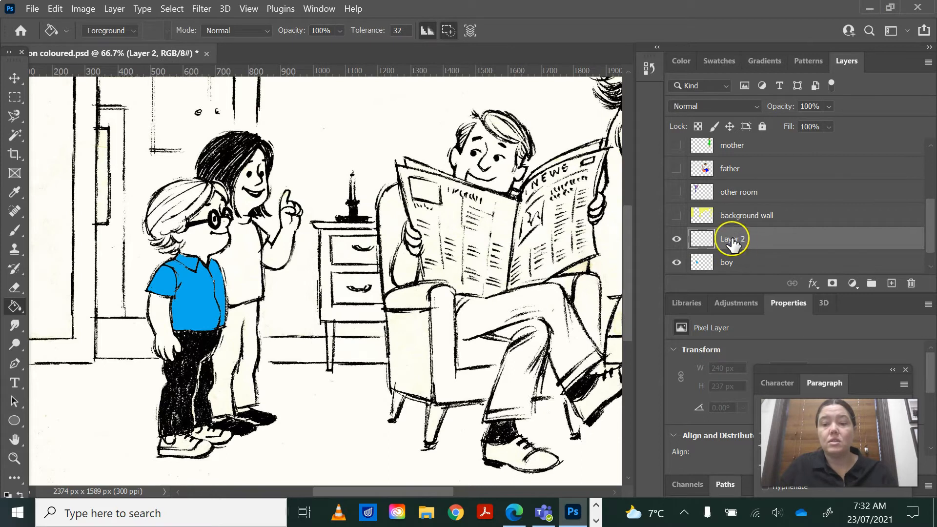
pyautogui.doubleClick(746, 239)
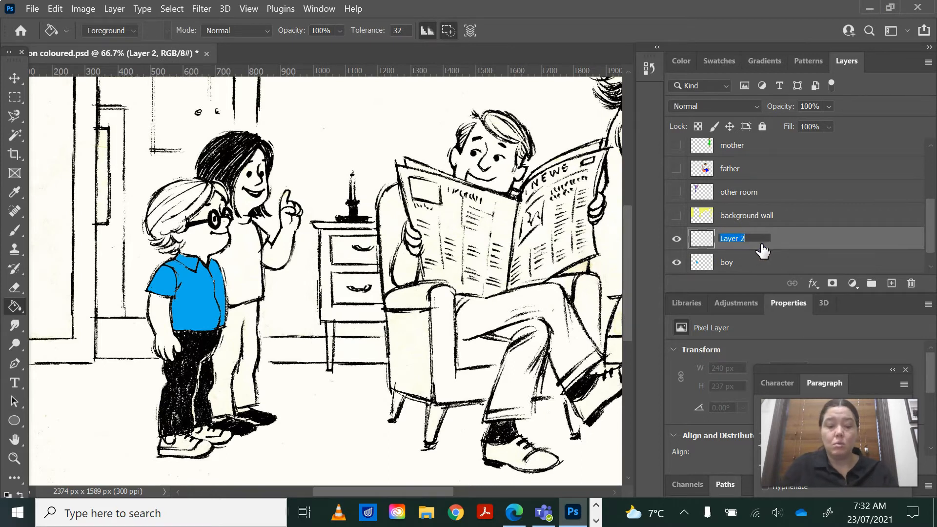
pyautogui.press('Return')
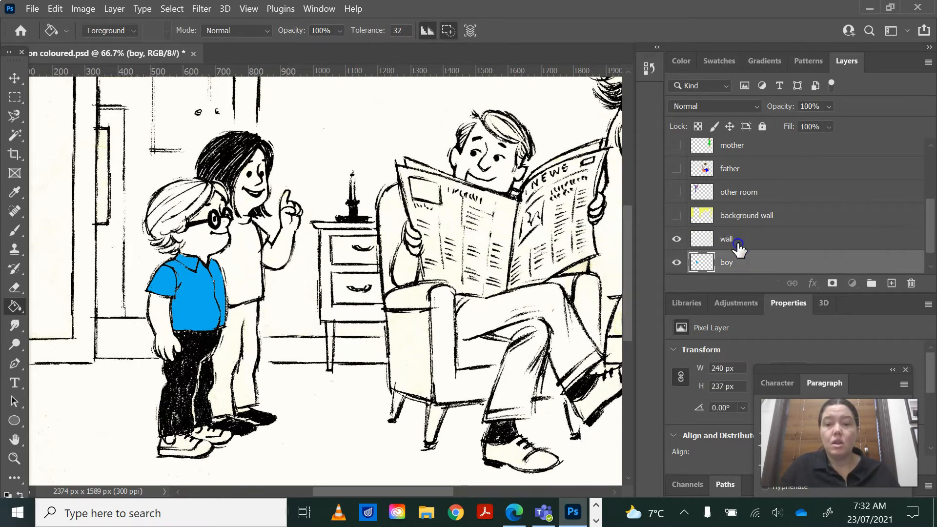
# On the wall layer, outline the wall beside and beyond the doorway with the Polygonal Lasso tool, working at 33.3% zoom.
pyautogui.click(14, 458)
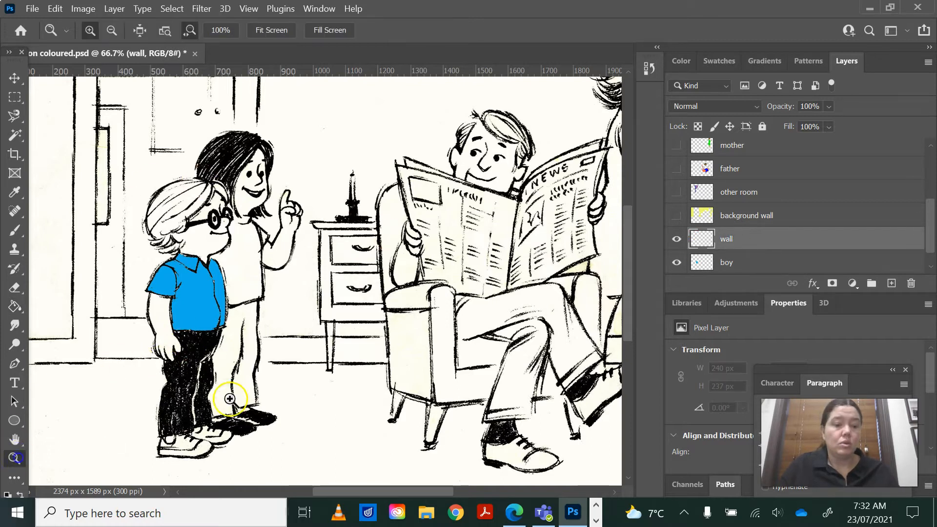
pyautogui.press('super')
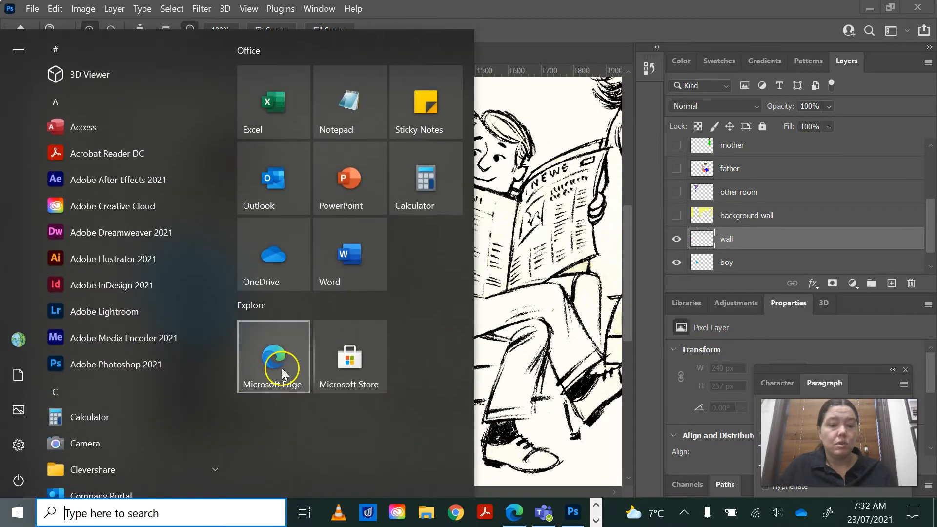
pyautogui.click(549, 299)
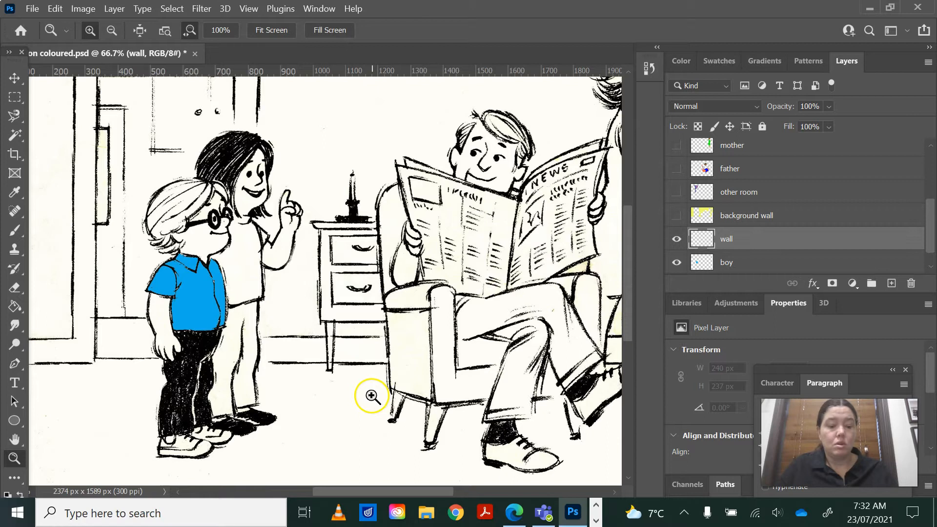
pyautogui.keyDown('alt'); pyautogui.click(372, 396); pyautogui.keyUp('alt')
pyautogui.keyDown('alt'); pyautogui.click(69, 220); pyautogui.keyUp('alt')
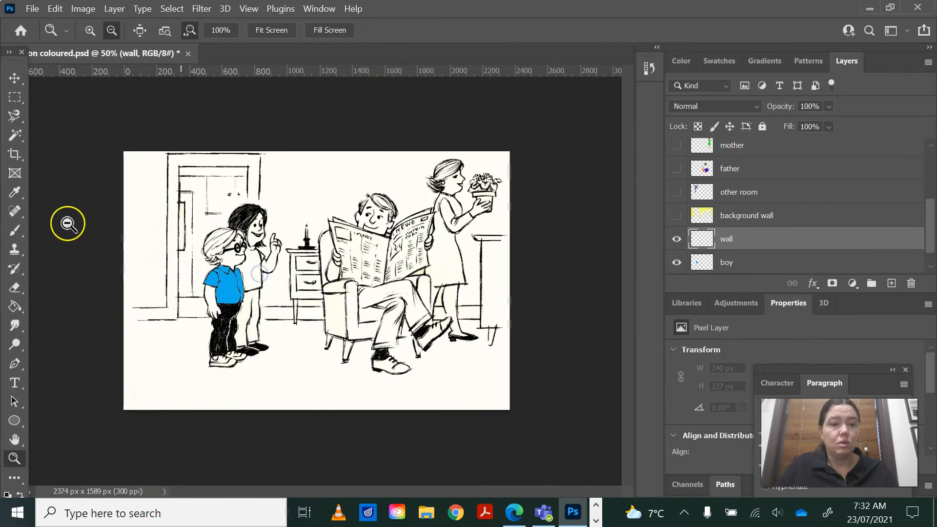
pyautogui.click(14, 121)
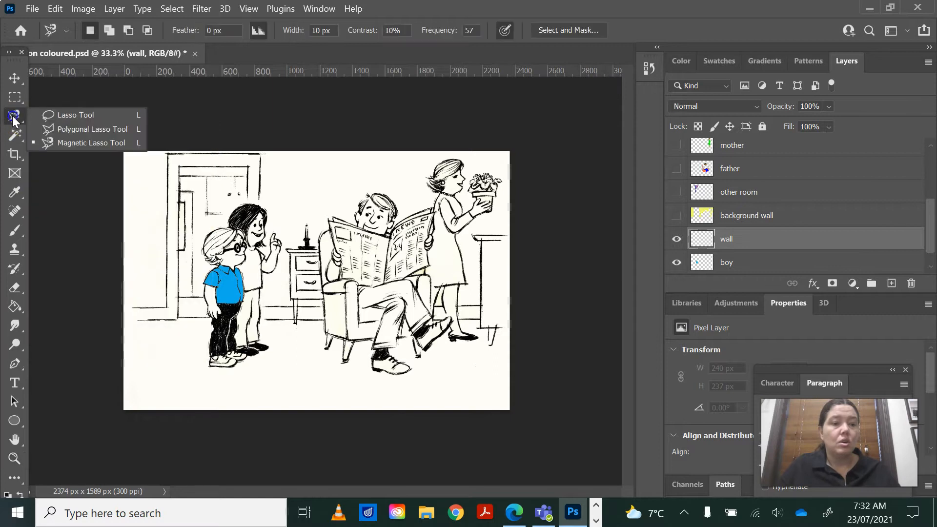
pyautogui.click(60, 130)
pyautogui.click(124, 308)
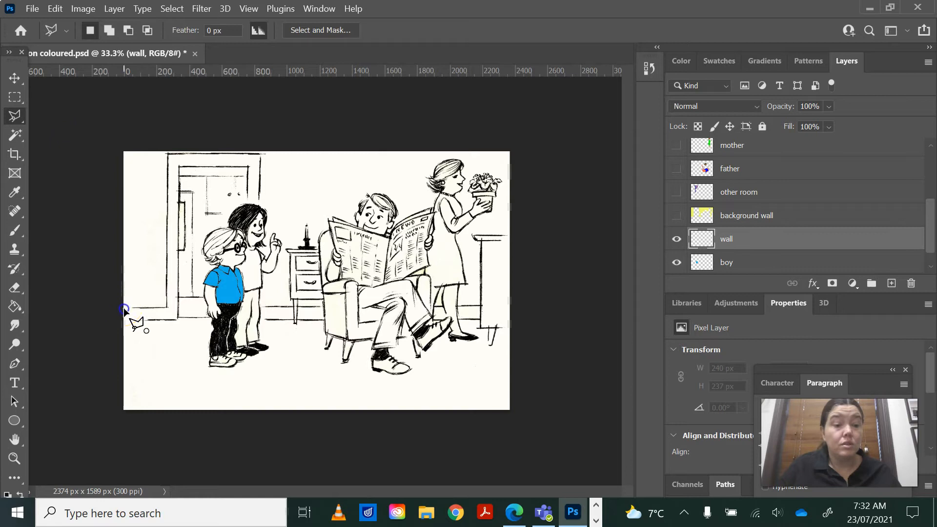
pyautogui.click(167, 310)
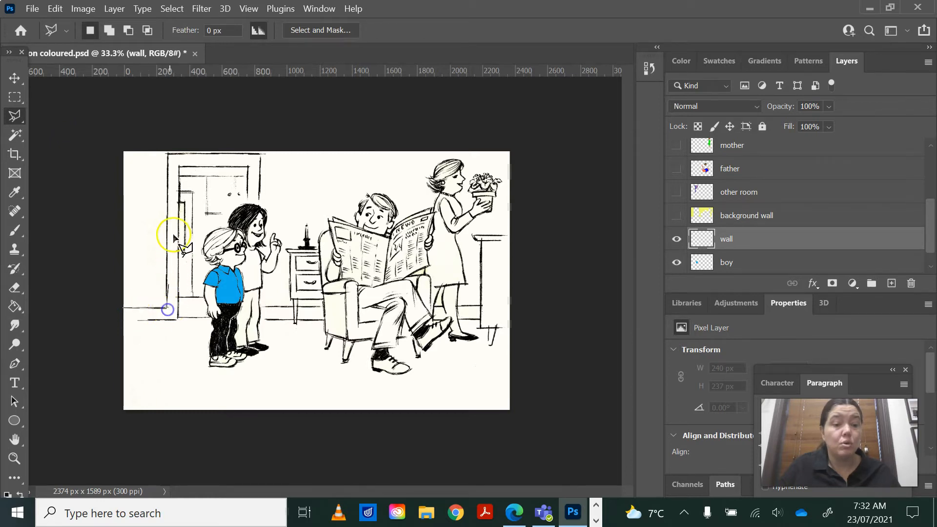
pyautogui.click(168, 155)
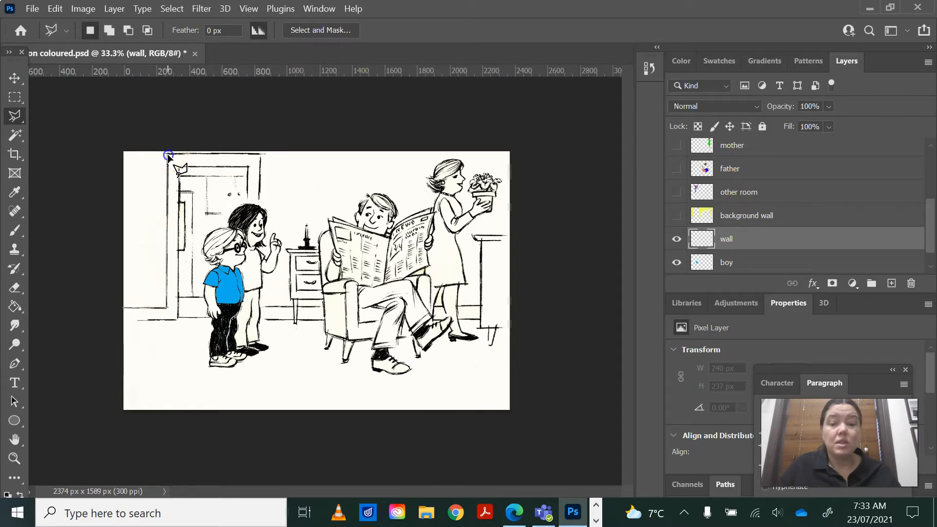
pyautogui.click(259, 206)
pyautogui.click(320, 195)
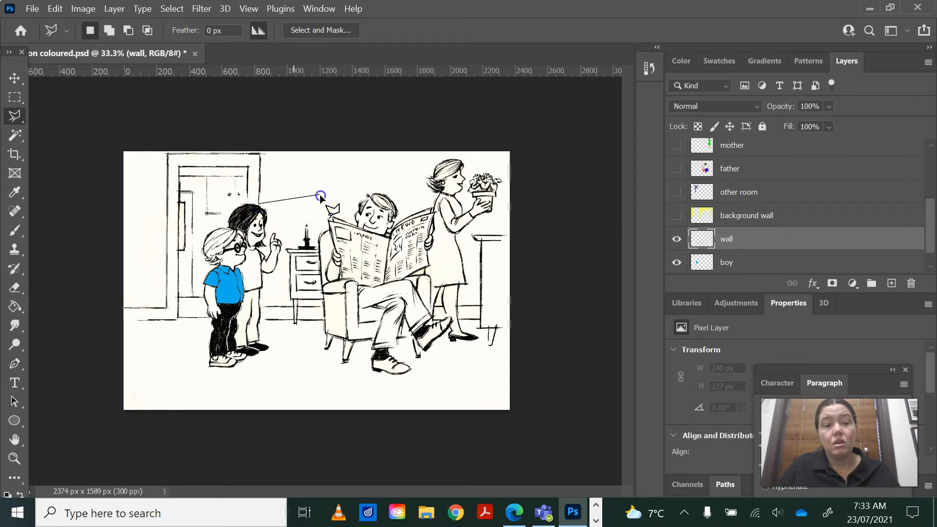
pyautogui.click(299, 122)
pyautogui.click(108, 119)
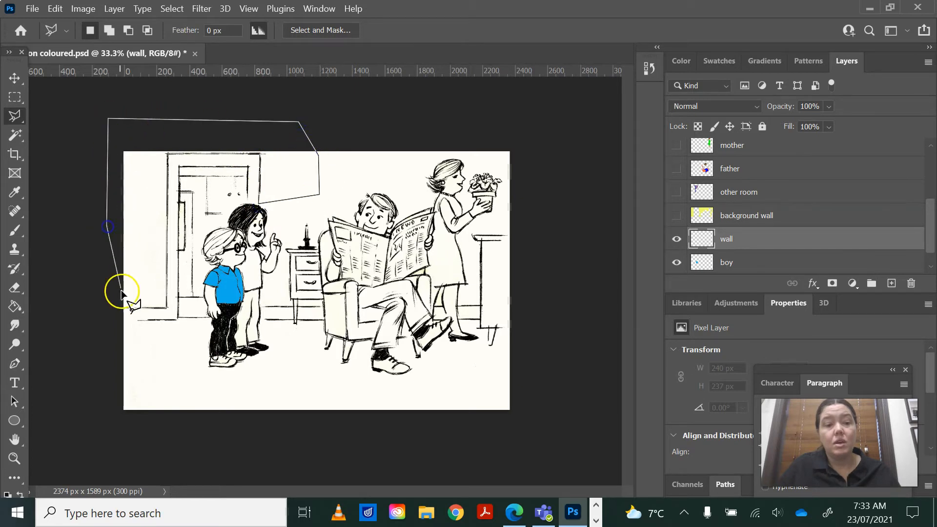
pyautogui.click(126, 310)
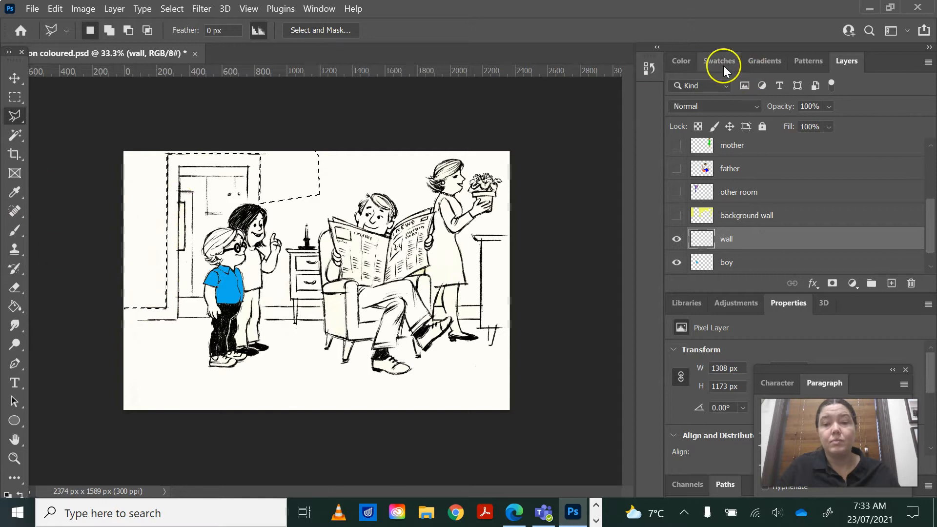
# Choose a bright yellow foreground colour, fill the selected wall area with the Paint Bucket on the wall layer, and clear the selection.
pyautogui.click(680, 60)
pyautogui.moveTo(933, 174); pyautogui.dragTo(916, 242)
pyautogui.click(885, 129)
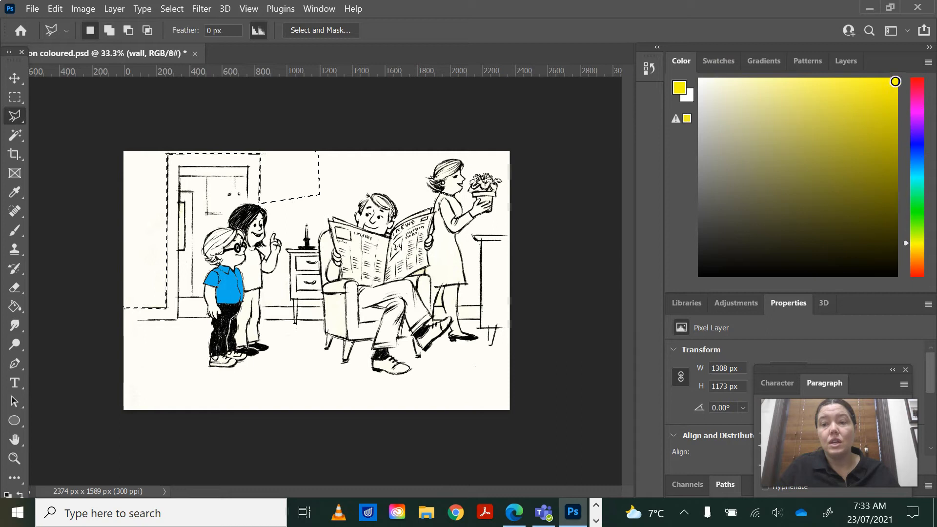
pyautogui.click(14, 306)
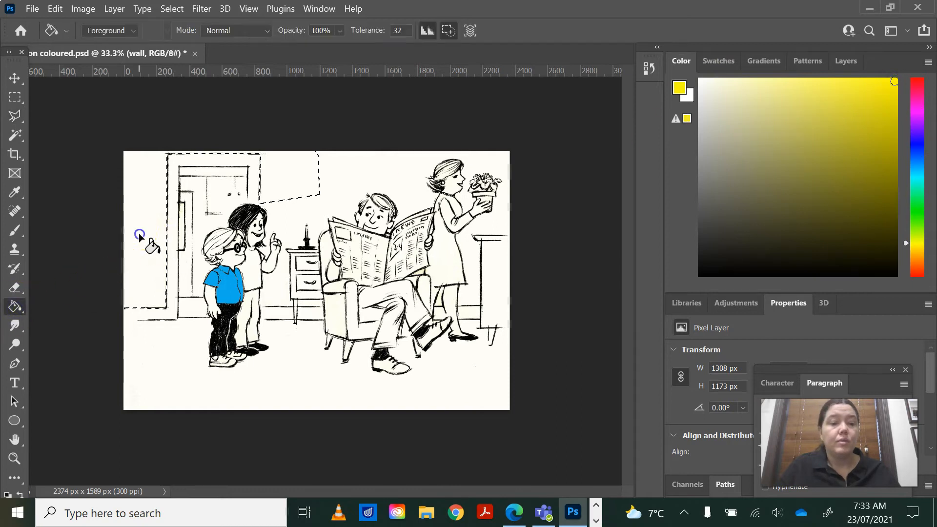
pyautogui.click(139, 236)
pyautogui.hotkey('ctrl', 'd')
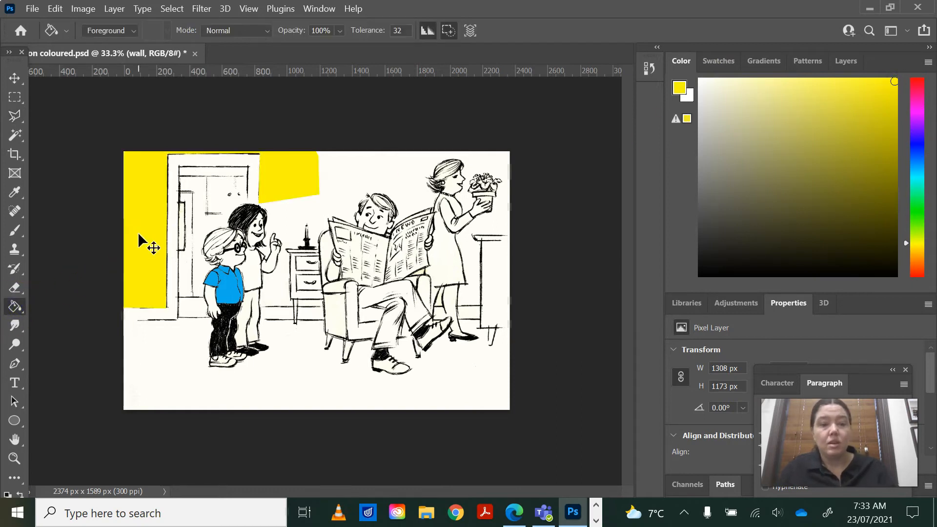
# Make the line drawing on Layer 1 the active layer, viewing the cartoon at 50% zoom.
pyautogui.click(840, 62)
pyautogui.scroll(-1, 753, 229)
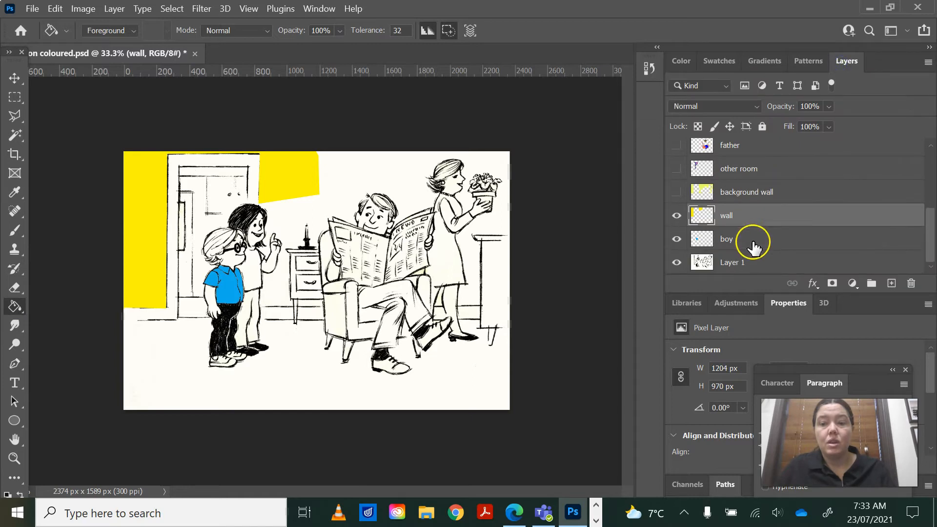
pyautogui.click(751, 264)
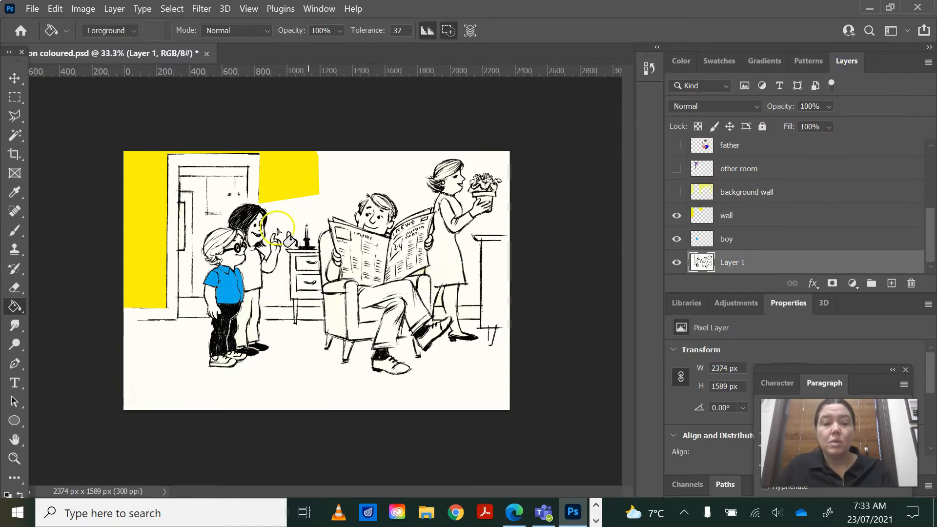
pyautogui.click(15, 458)
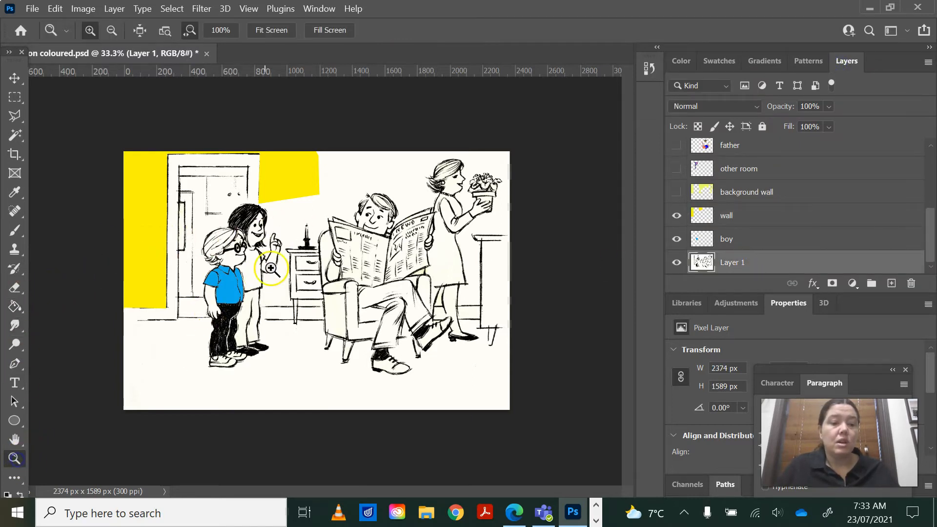
pyautogui.click(306, 239)
pyautogui.click(17, 117)
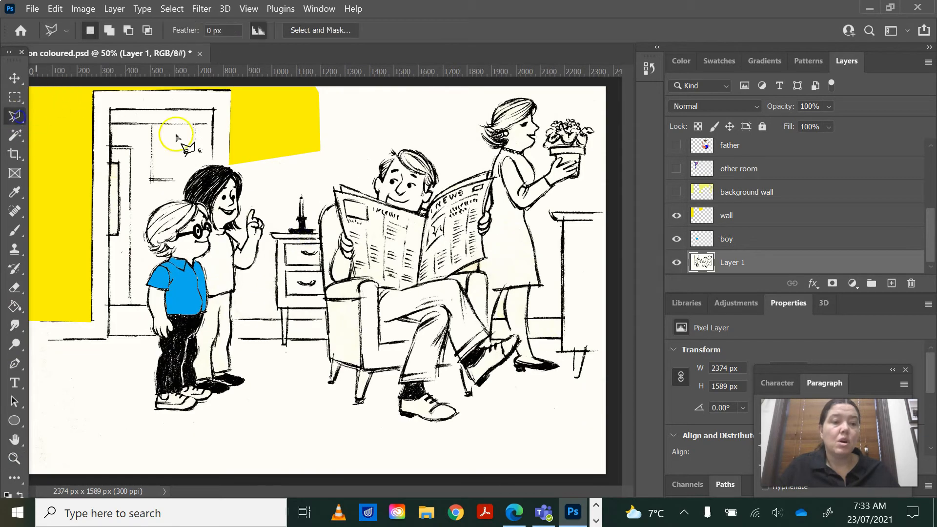
pyautogui.click(287, 202)
pyautogui.click(305, 165)
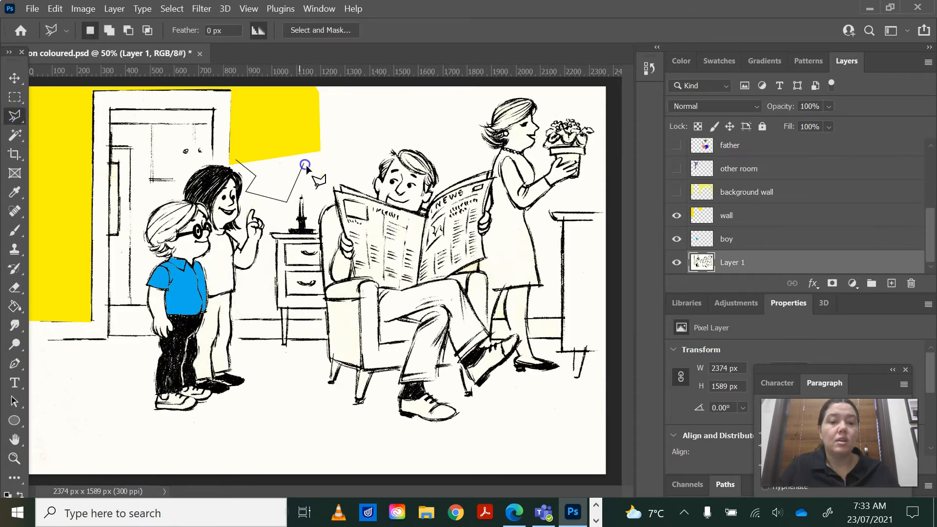
pyautogui.click(362, 296)
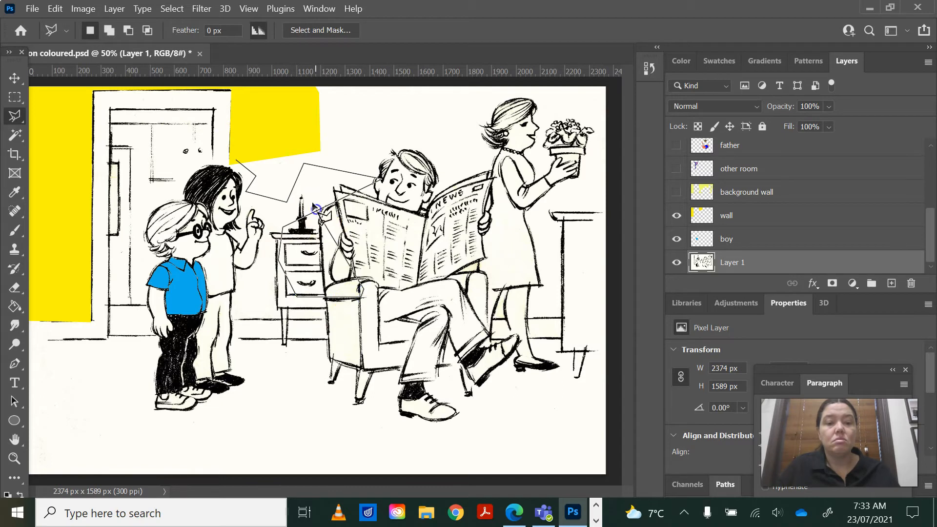
pyautogui.click(341, 176)
pyautogui.click(178, 177)
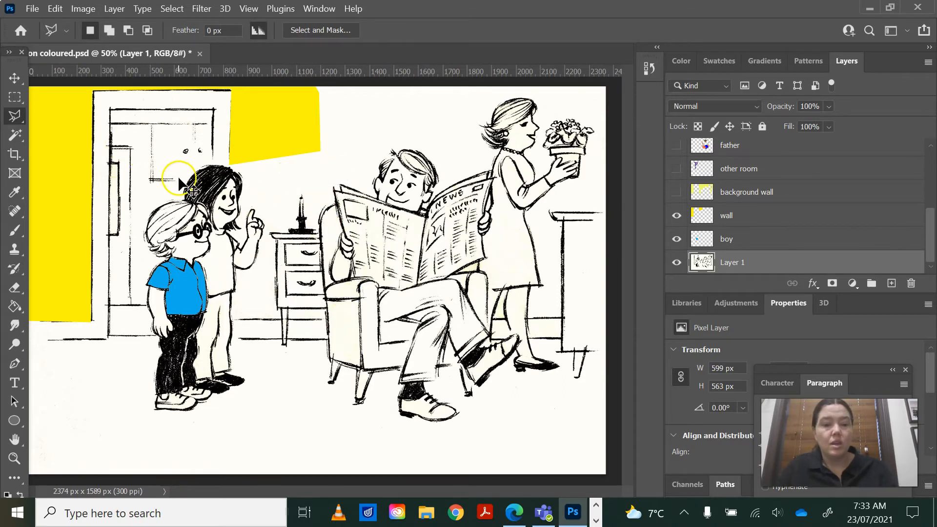
# Trace the wall area between the girl, the drawers and the seated man with the Magnetic Lasso on Layer 1, working at 66.7% zoom.
pyautogui.rightClick(15, 117)
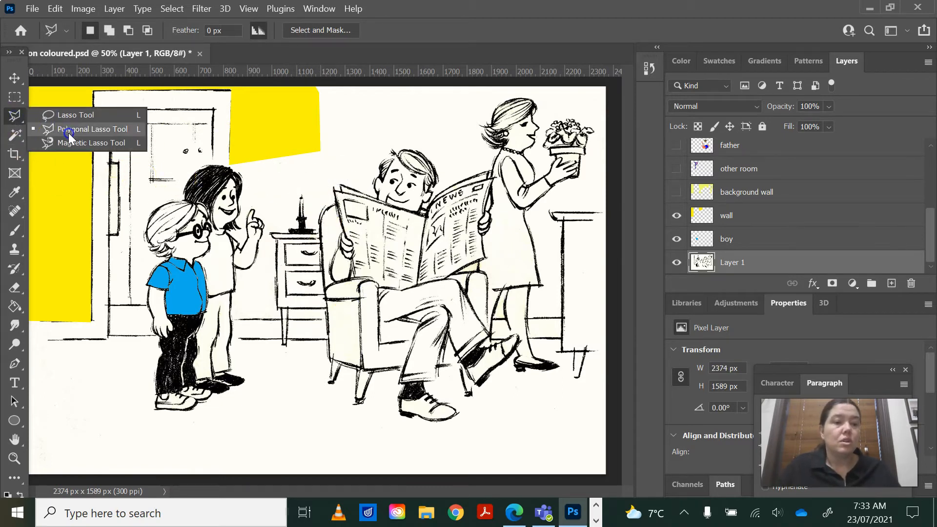
pyautogui.click(72, 145)
pyautogui.click(238, 179)
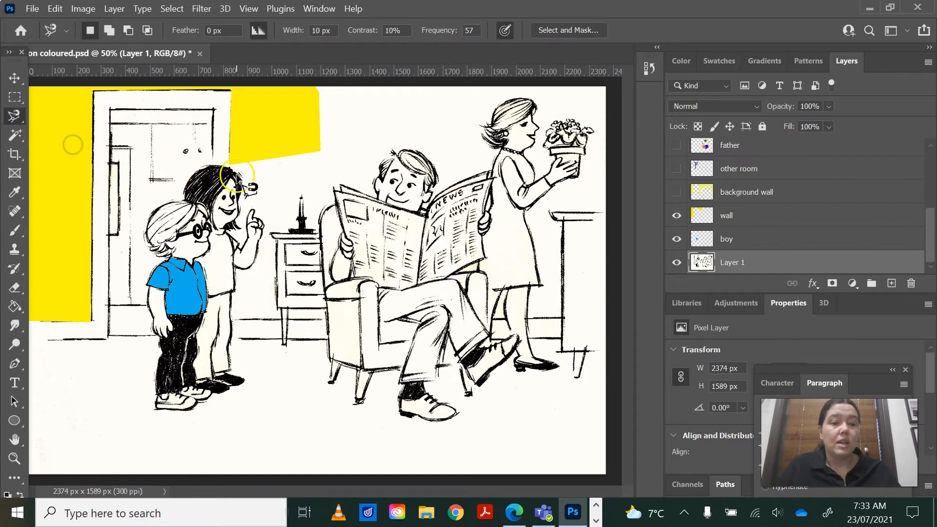
pyautogui.click(14, 457)
pyautogui.click(229, 225)
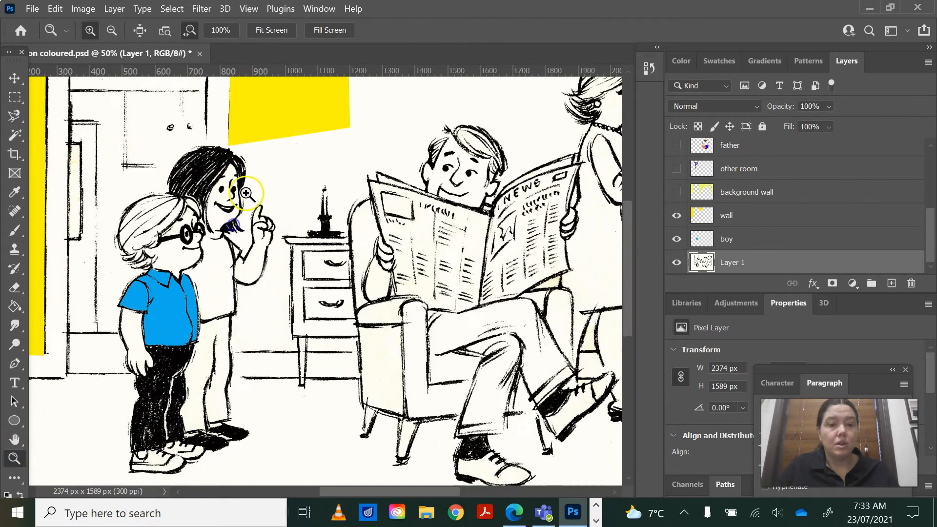
pyautogui.click(19, 122)
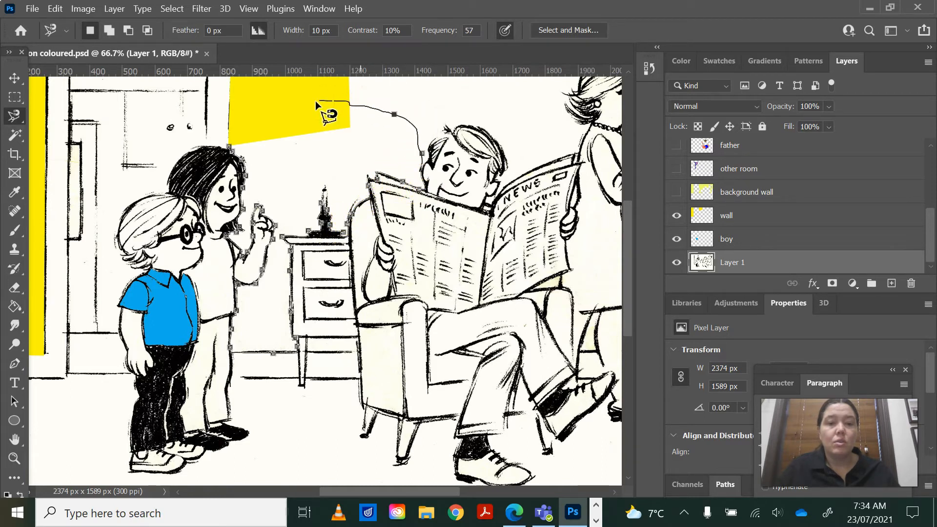
pyautogui.click(229, 148)
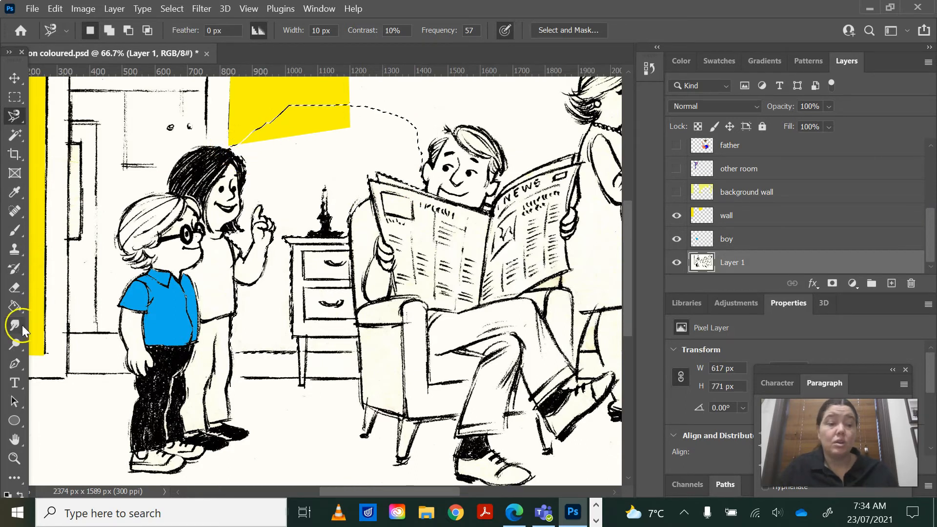
# Fill the traced wall area with yellow on the wall layer using the Paint Bucket, and clear the selection.
pyautogui.click(744, 215)
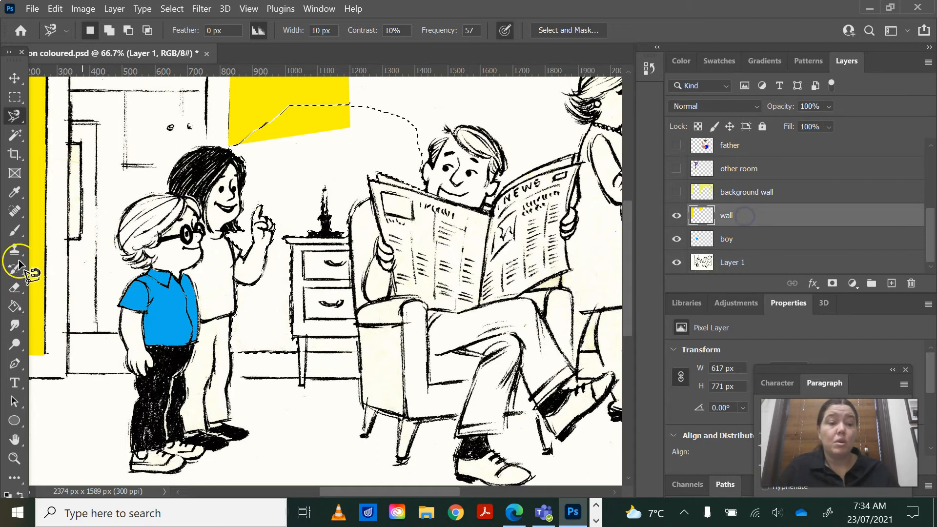
pyautogui.click(14, 307)
pyautogui.click(307, 142)
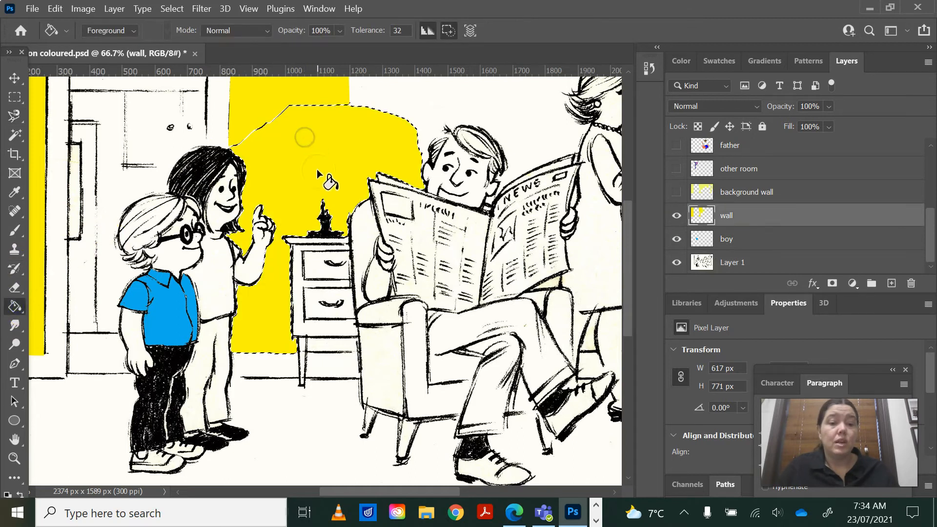
pyautogui.hotkey('ctrl', 'd')
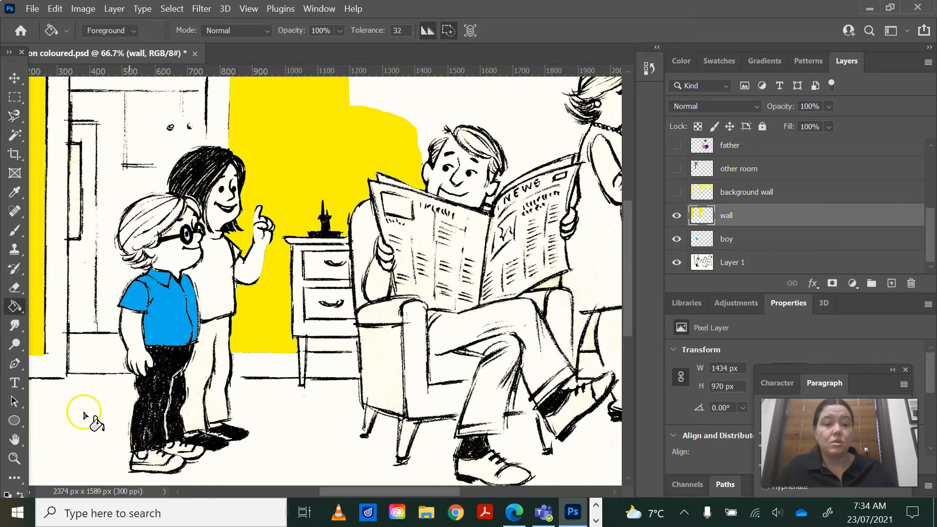
# Try the Magic Wand on the unpainted wall above the man, on the wall layer and on Layer 1, and clear the selection.
pyautogui.click(16, 117)
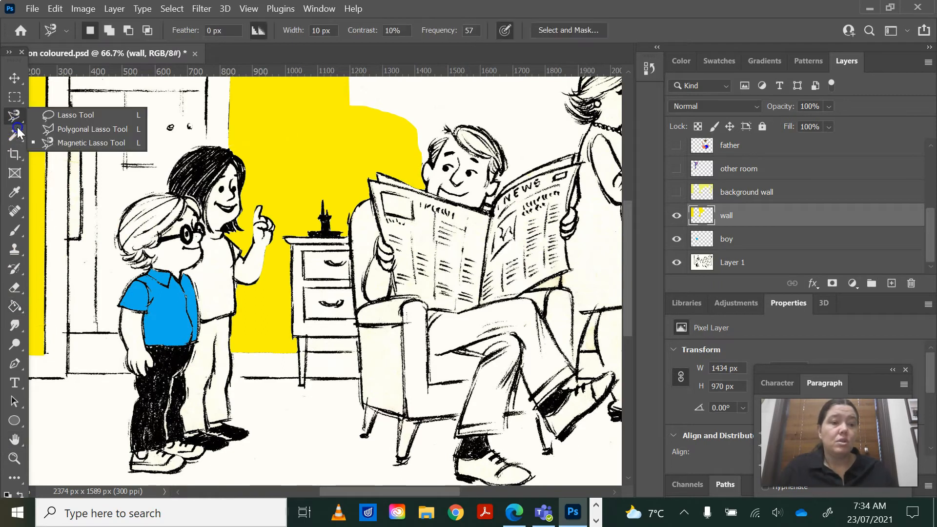
pyautogui.click(15, 137)
pyautogui.click(448, 124)
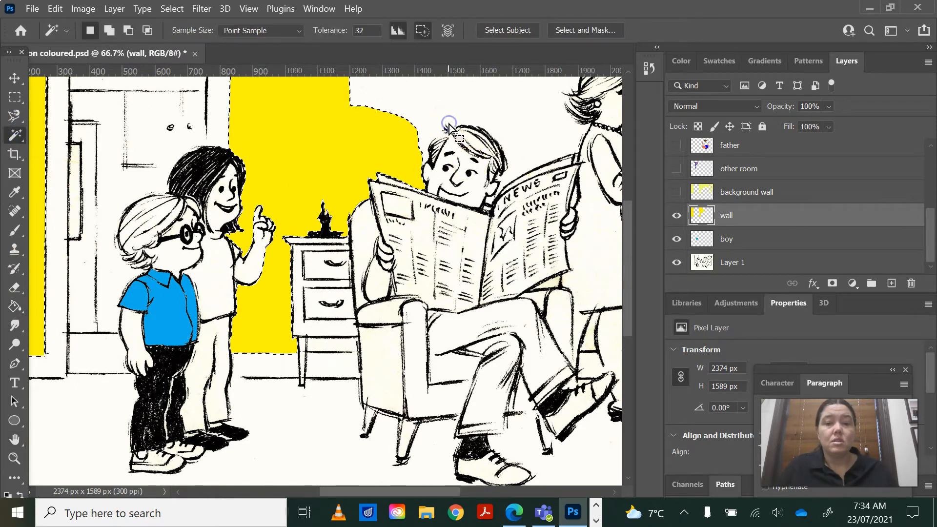
pyautogui.click(742, 266)
pyautogui.click(541, 124)
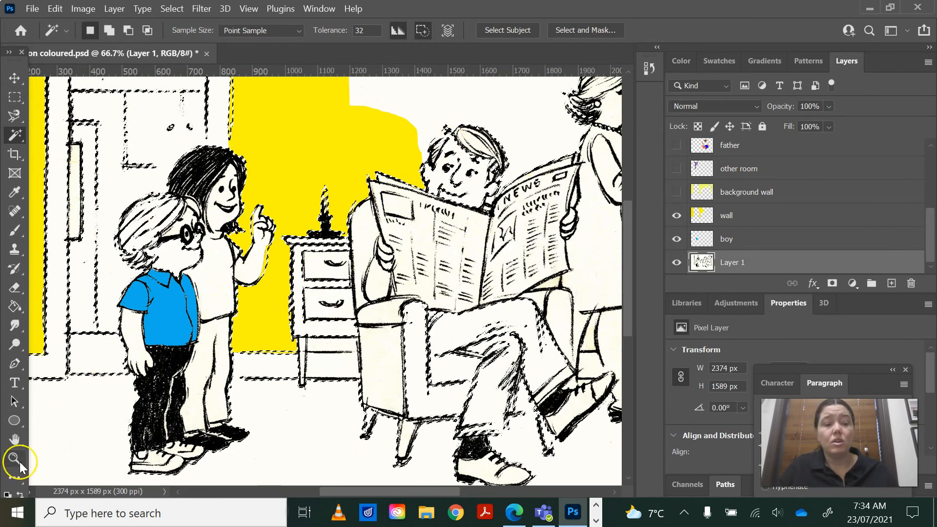
pyautogui.hotkey('ctrl', 'd')
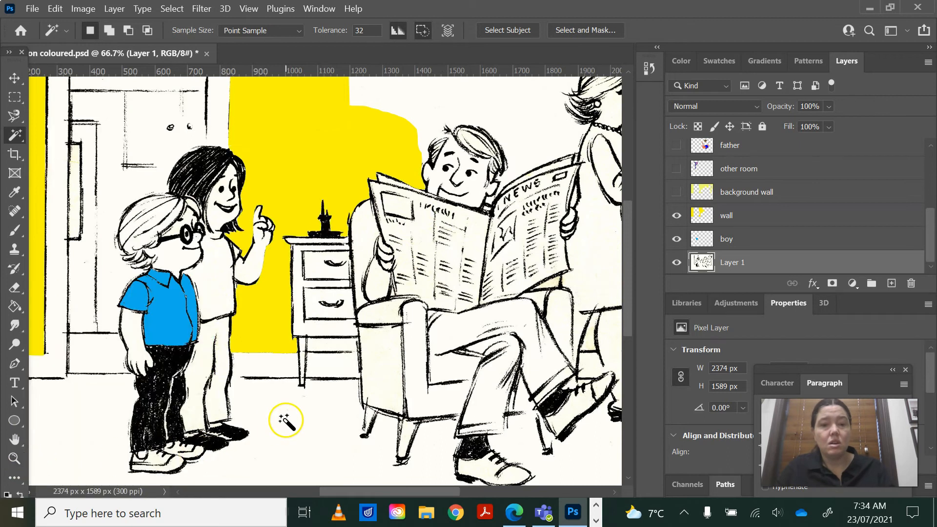
# Examine the outline of the seated man's hair at 200% zoom and return to 50%.
pyautogui.click(14, 460)
pyautogui.click(429, 153)
pyautogui.click(465, 137)
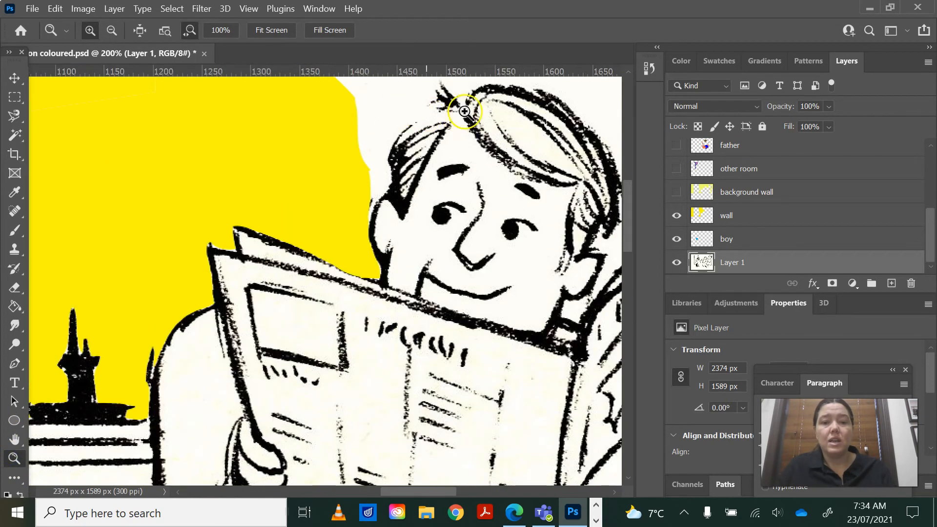
pyautogui.keyDown('alt'); pyautogui.click(419, 372); pyautogui.keyUp('alt')
pyautogui.keyDown('alt'); pyautogui.click(531, 212); pyautogui.keyUp('alt')
pyautogui.keyDown('alt'); pyautogui.click(536, 271); pyautogui.keyUp('alt')
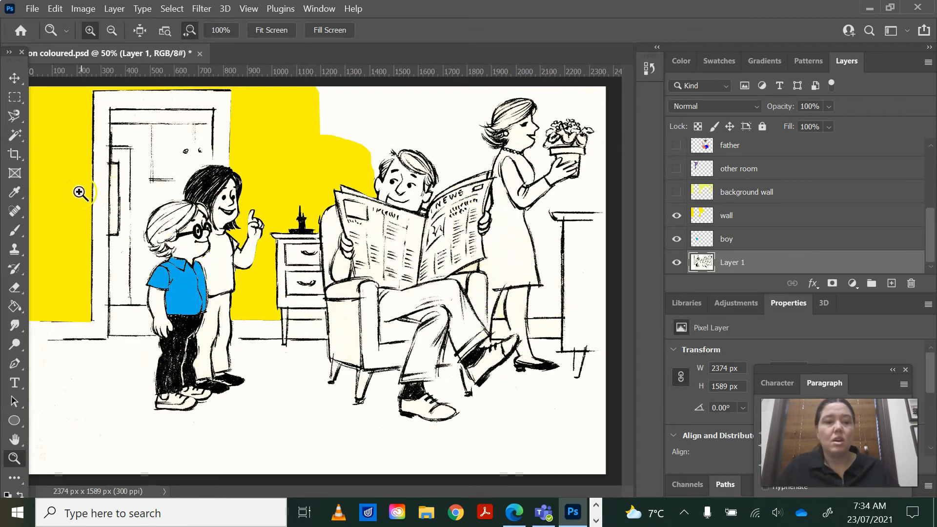
# Demonstrate selecting the girl's shirt and trousers in turn on Layer 1 with the Magic Wand.
pyautogui.click(15, 137)
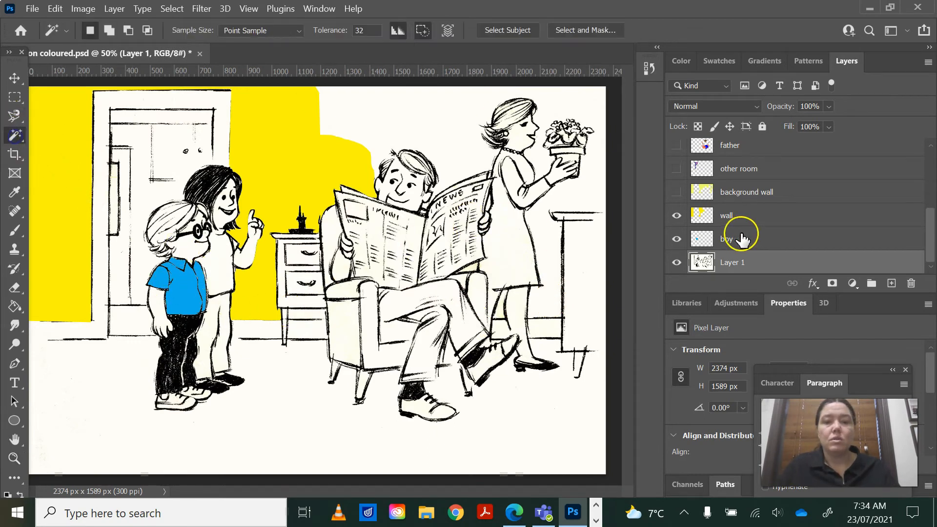
pyautogui.click(230, 264)
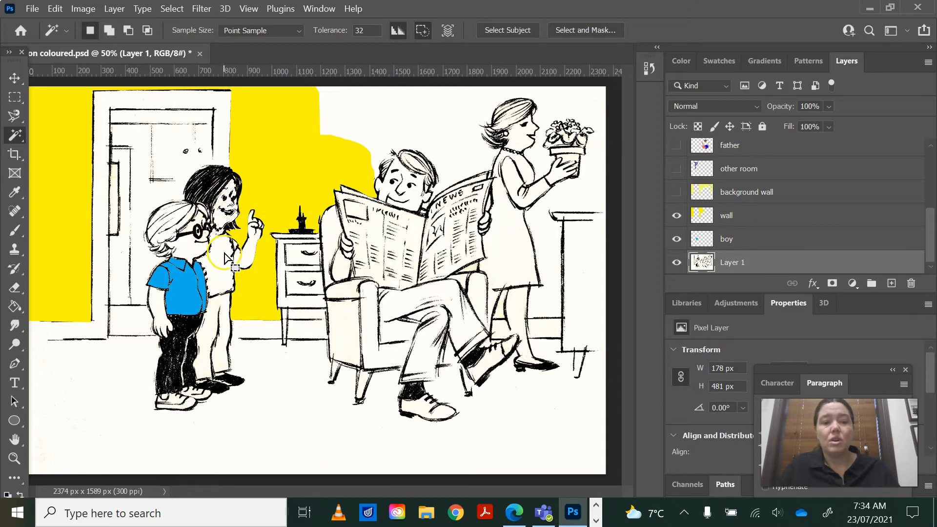
pyautogui.click(227, 295)
pyautogui.click(216, 319)
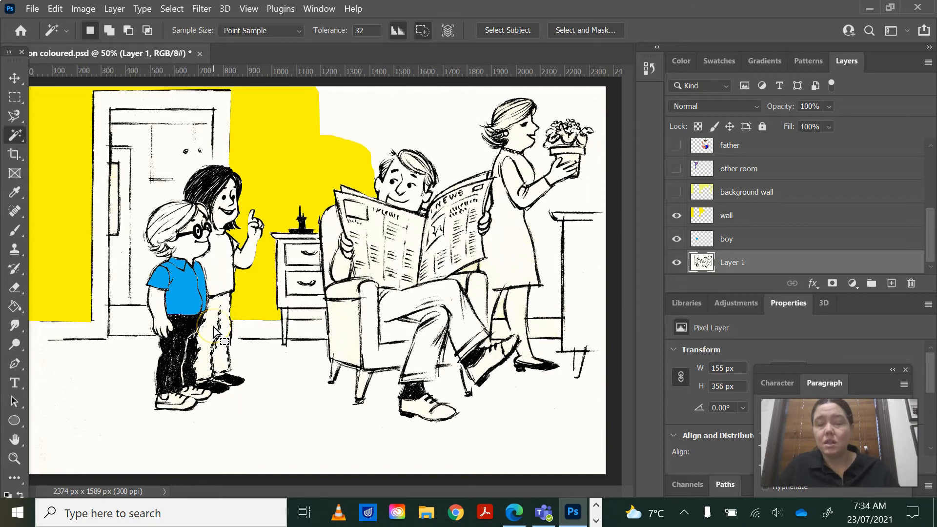
pyautogui.click(222, 371)
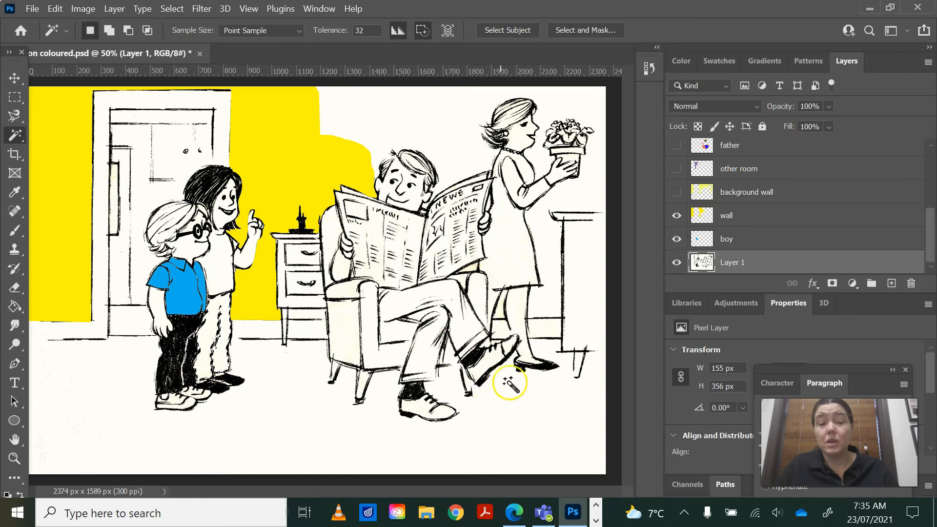
# Select the standing woman's dress on Layer 1 with the Magic Wand and set the Brush tool's size to 32 px.
pyautogui.click(516, 261)
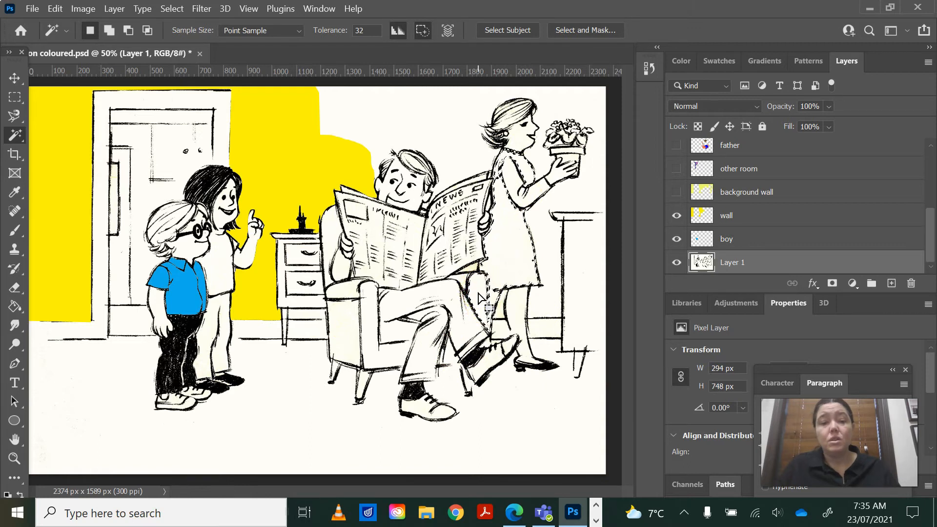
pyautogui.click(17, 268)
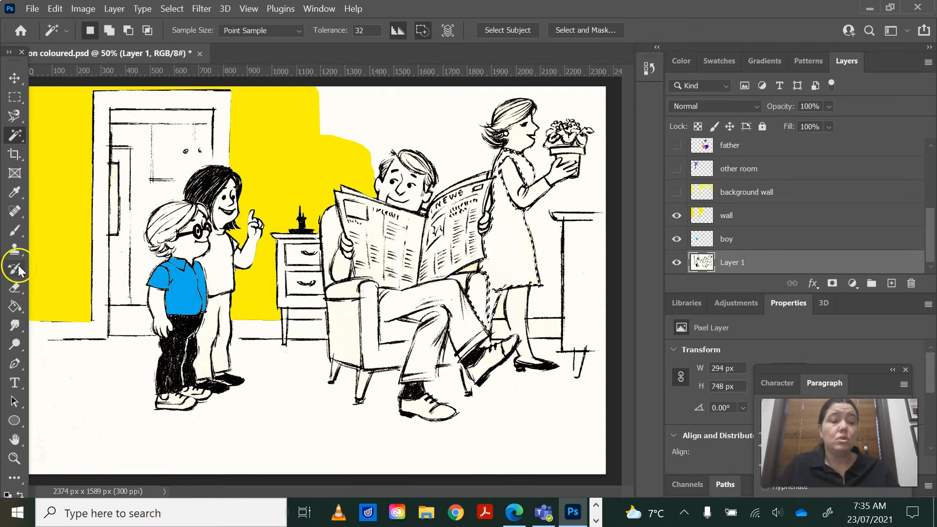
pyautogui.click(20, 235)
pyautogui.click(108, 33)
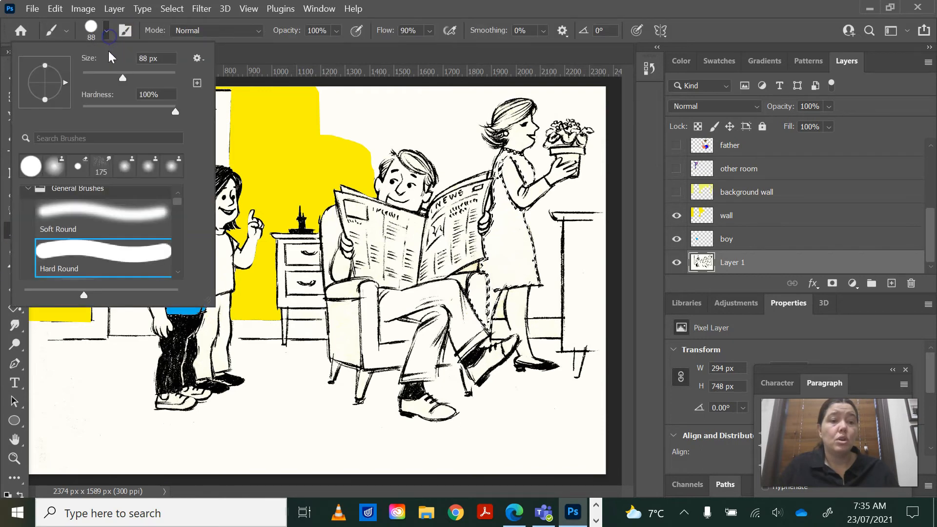
pyautogui.moveTo(98, 71); pyautogui.dragTo(96, 72)
# Choose the RGB green swatch and brush it over the lower part of the woman's dress within the selection.
pyautogui.click(688, 63)
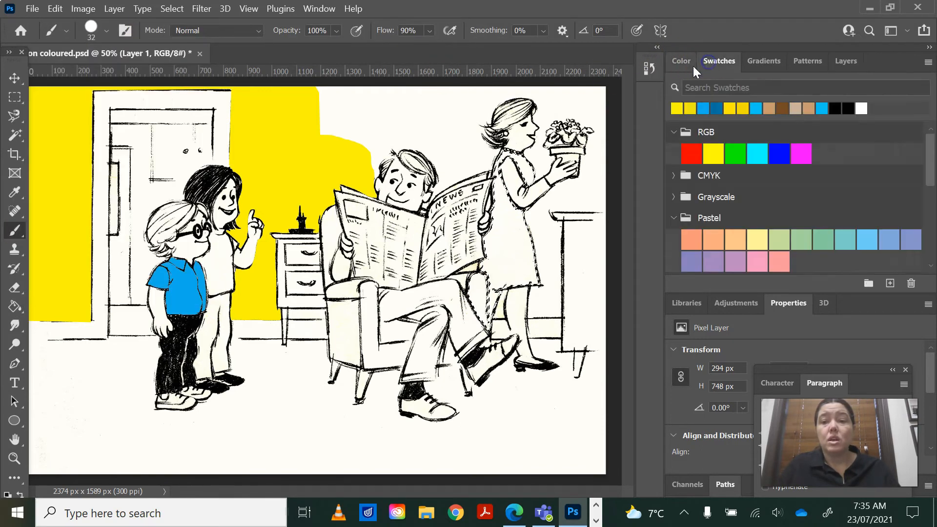
pyautogui.click(729, 61)
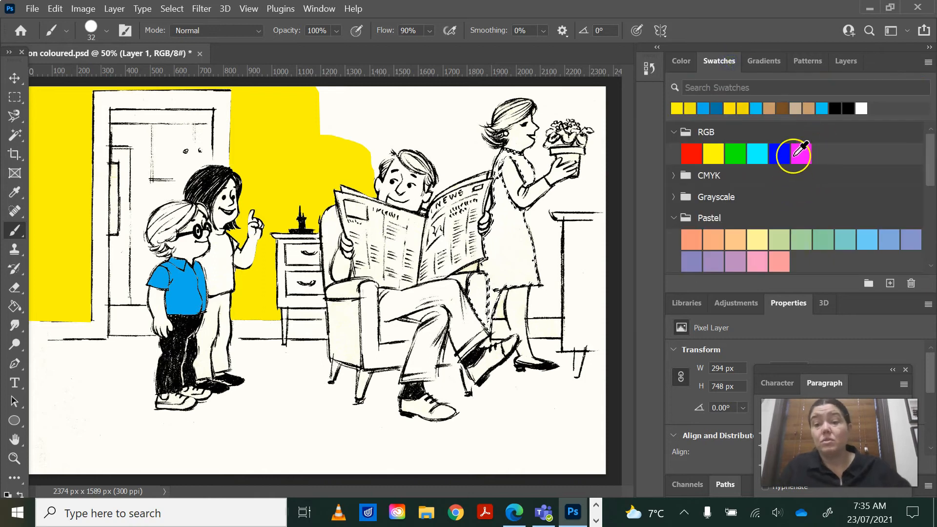
pyautogui.click(735, 155)
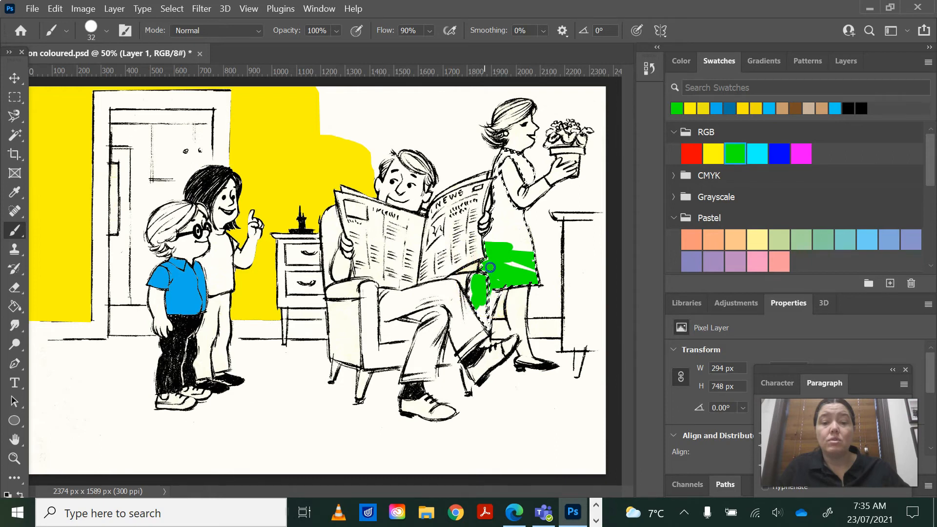
# Undo the green brush strokes, clear the selection on the woman's dress, and bring the layer list back into view.
pyautogui.click(53, 8)
pyautogui.click(83, 23)
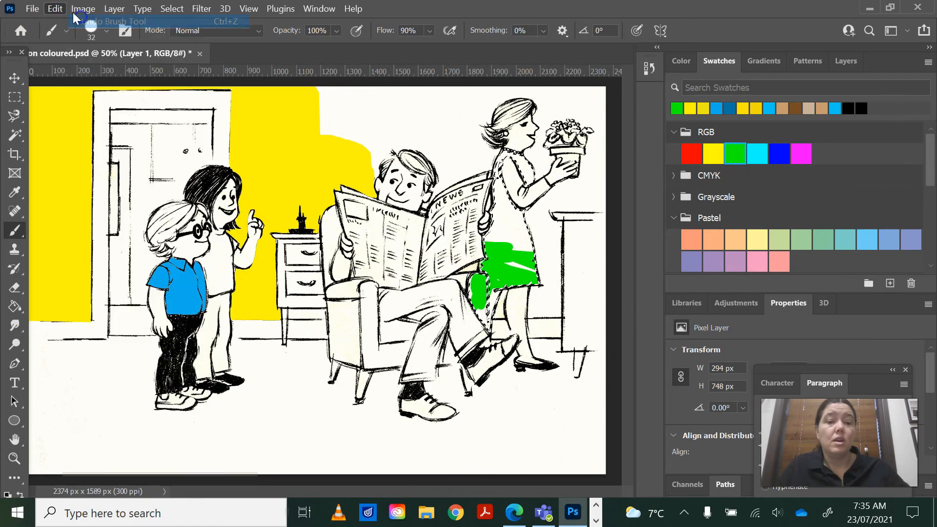
pyautogui.click(53, 8)
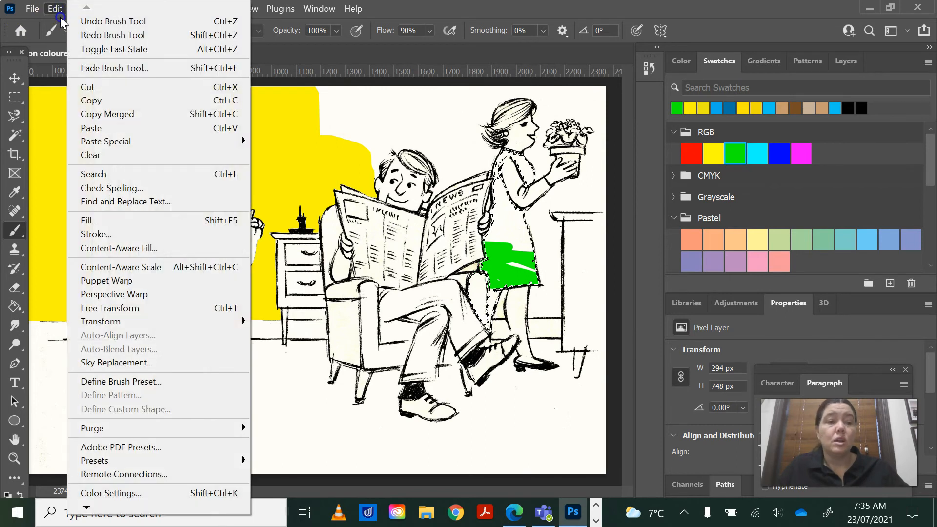
pyautogui.click(92, 22)
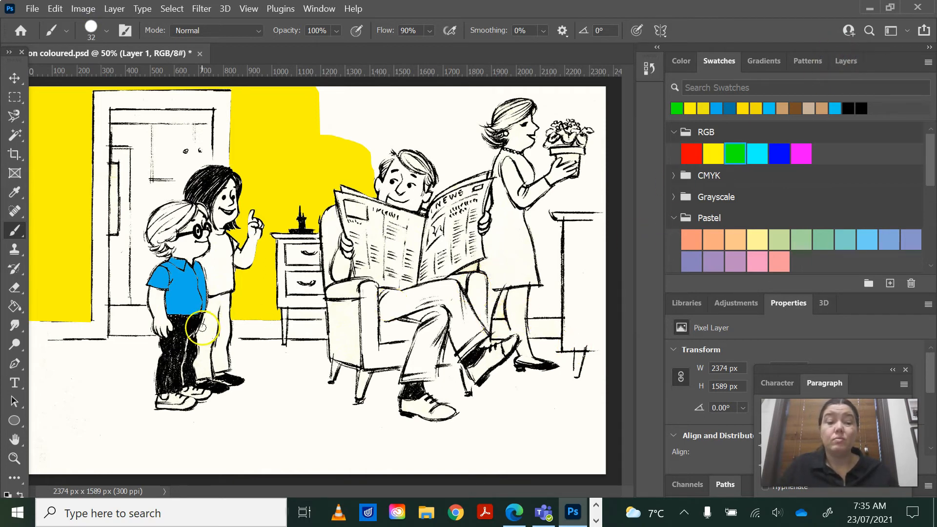
pyautogui.click(846, 61)
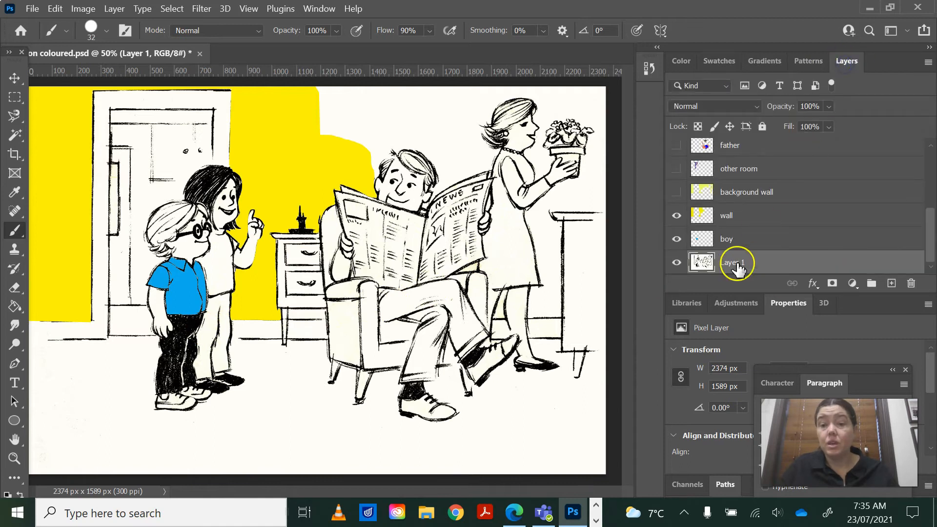
# Hide the wall layer and the boy layer just above Layer 1, and show the background wall layer.
pyautogui.click(676, 216)
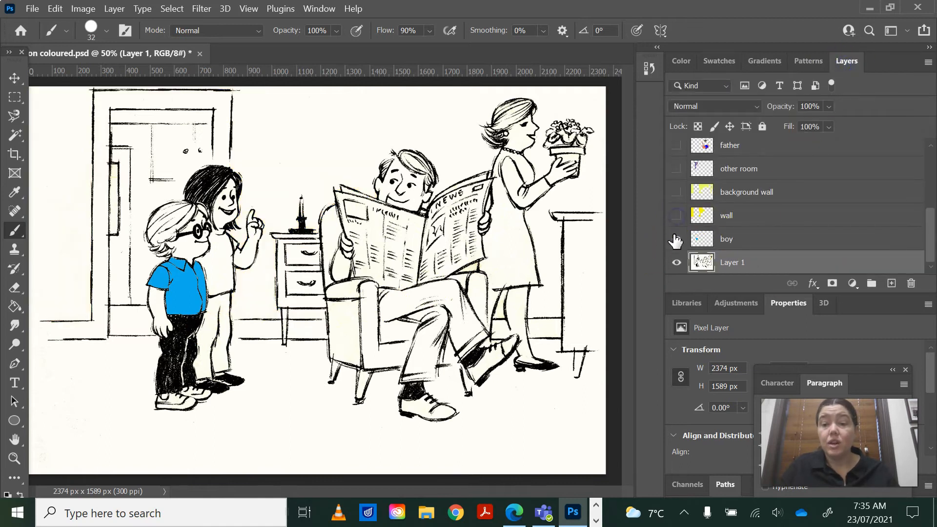
pyautogui.click(676, 238)
pyautogui.click(676, 191)
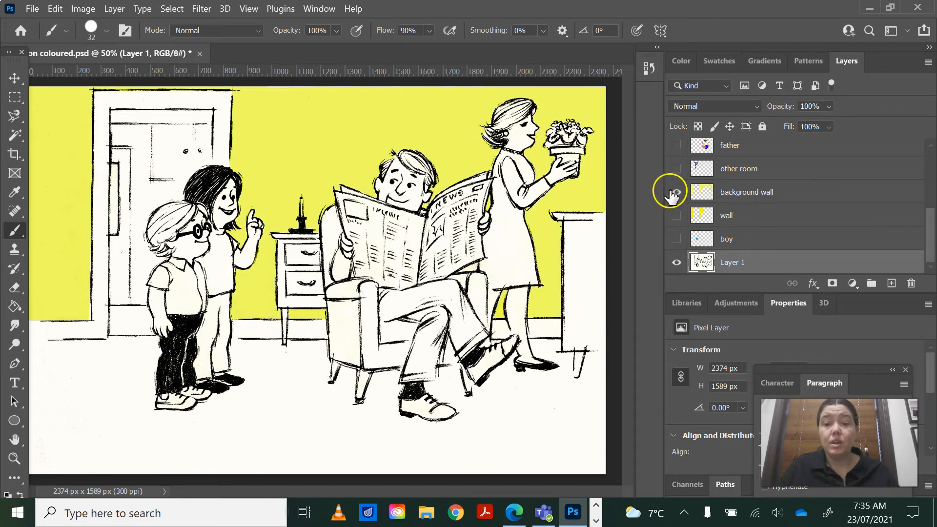
pyautogui.scroll(5, 734, 198)
pyautogui.scroll(-5, 734, 197)
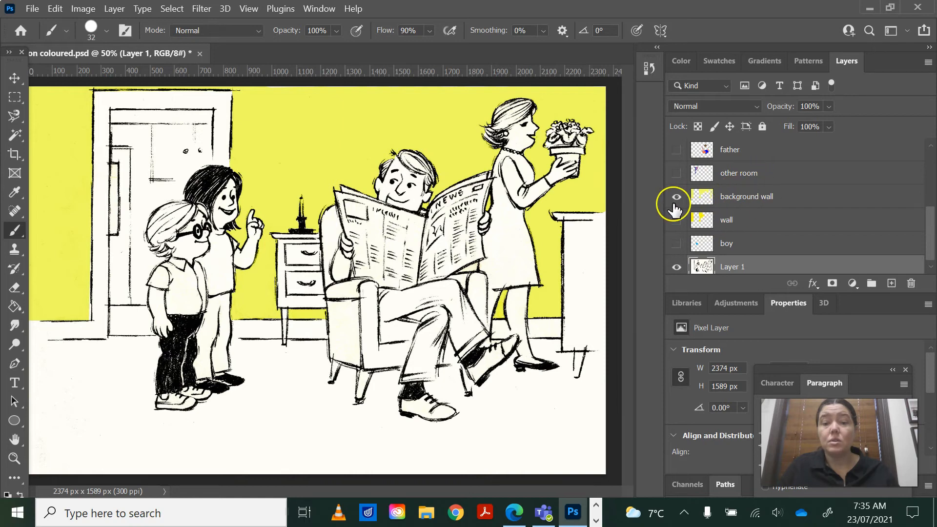
# On the background wall layer, select the wall area behind the father with the Magic Wand and fill it dark blue with the Paint Bucket.
pyautogui.click(765, 200)
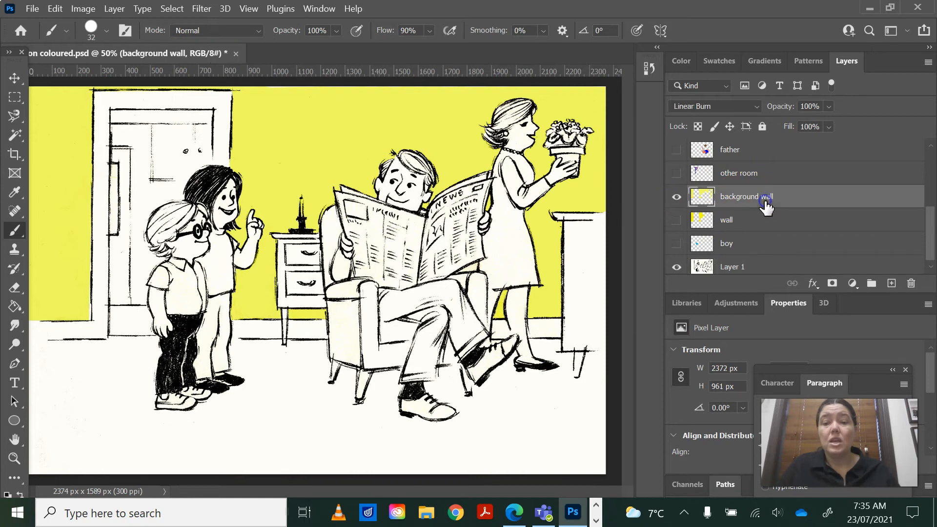
pyautogui.click(15, 141)
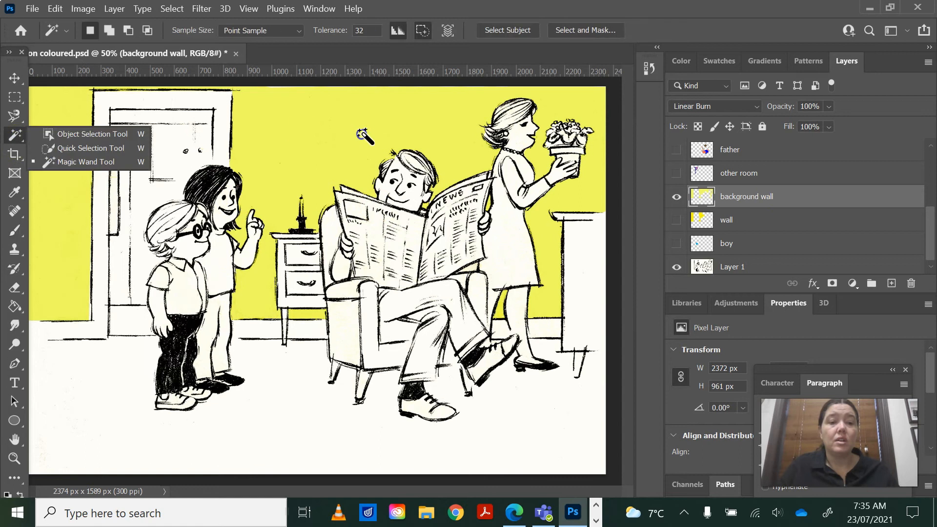
pyautogui.click(325, 139)
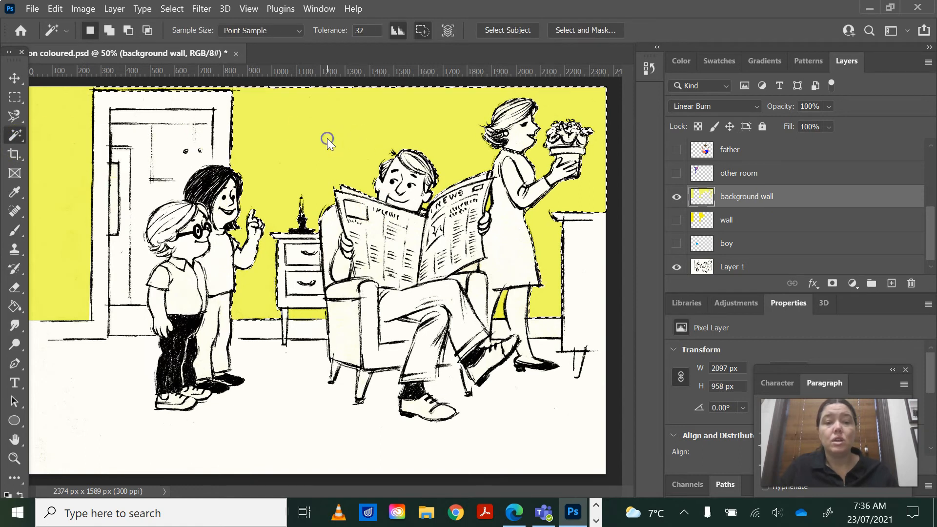
pyautogui.click(728, 200)
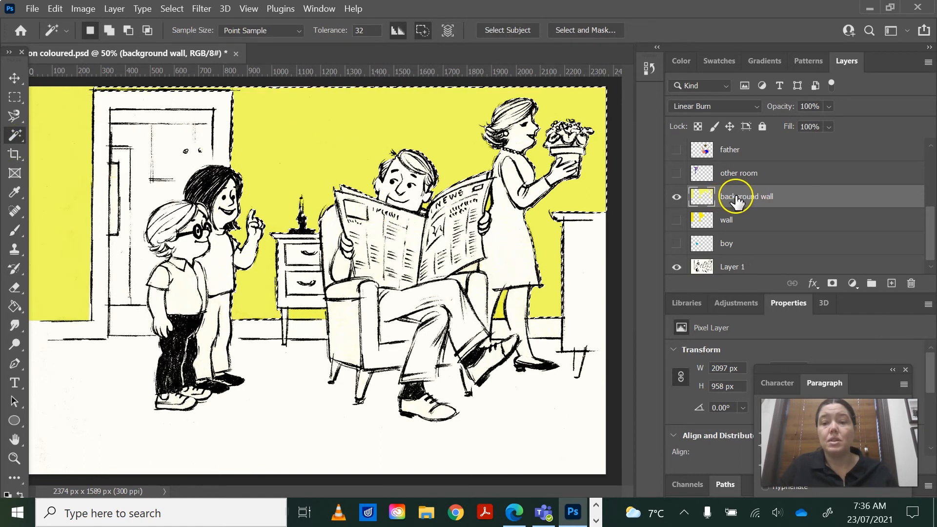
pyautogui.click(727, 65)
pyautogui.click(731, 109)
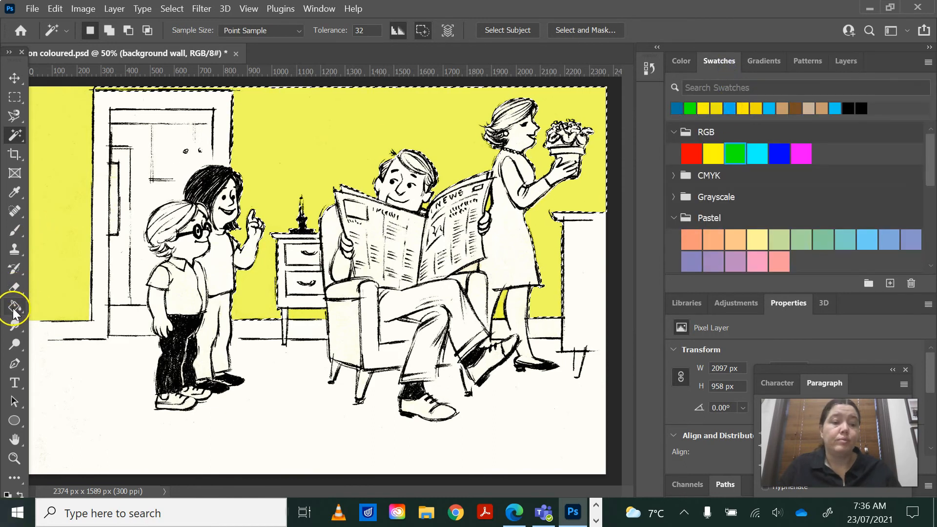
pyautogui.click(14, 306)
pyautogui.click(288, 158)
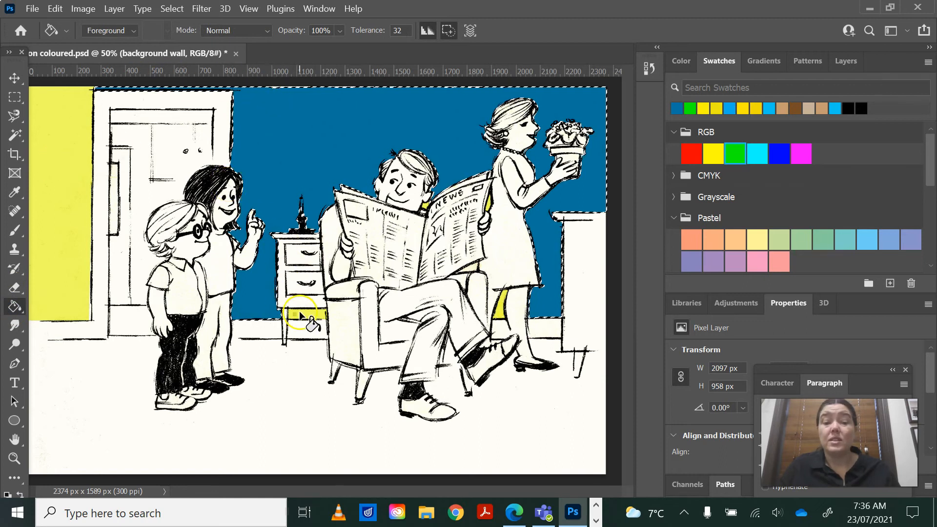
# Undo the dark blue fill and clear the selection on the background wall.
pyautogui.click(55, 16)
pyautogui.click(85, 18)
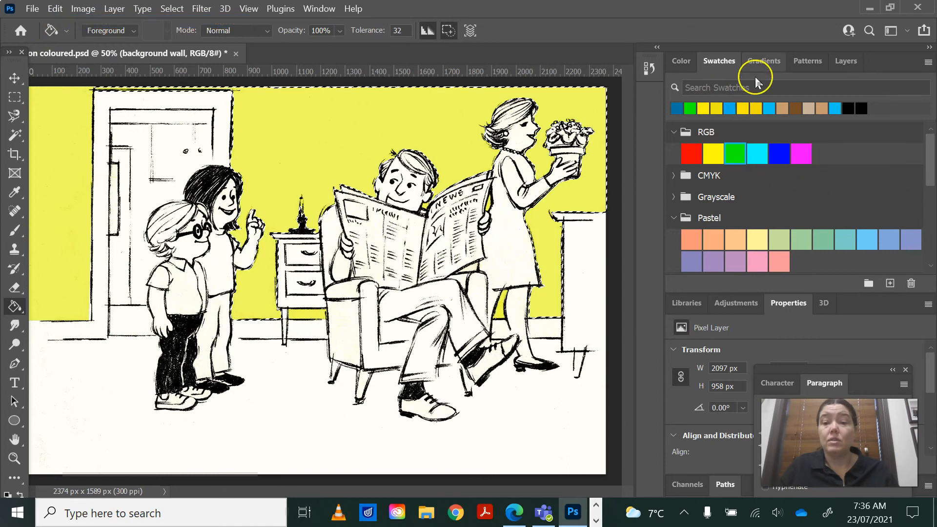
pyautogui.click(846, 61)
pyautogui.scroll(2, 757, 194)
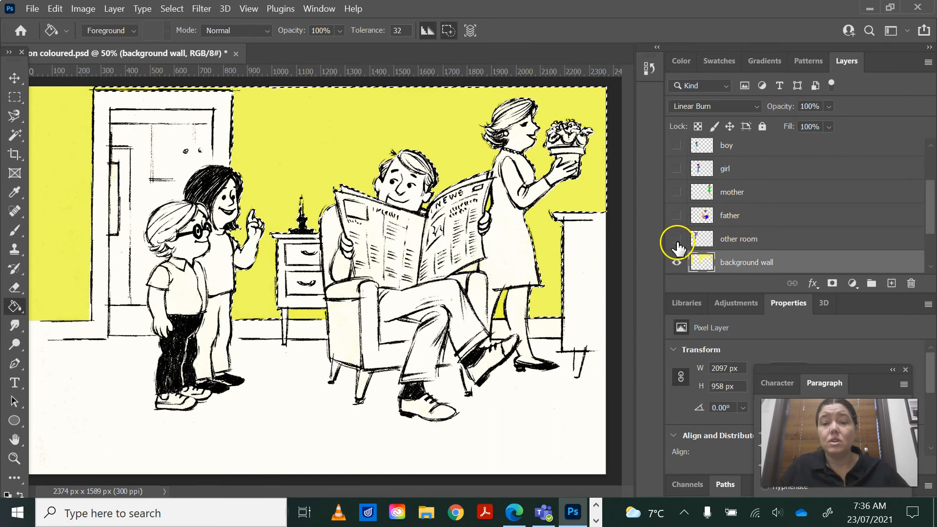
pyautogui.hotkey('ctrl', 'd')
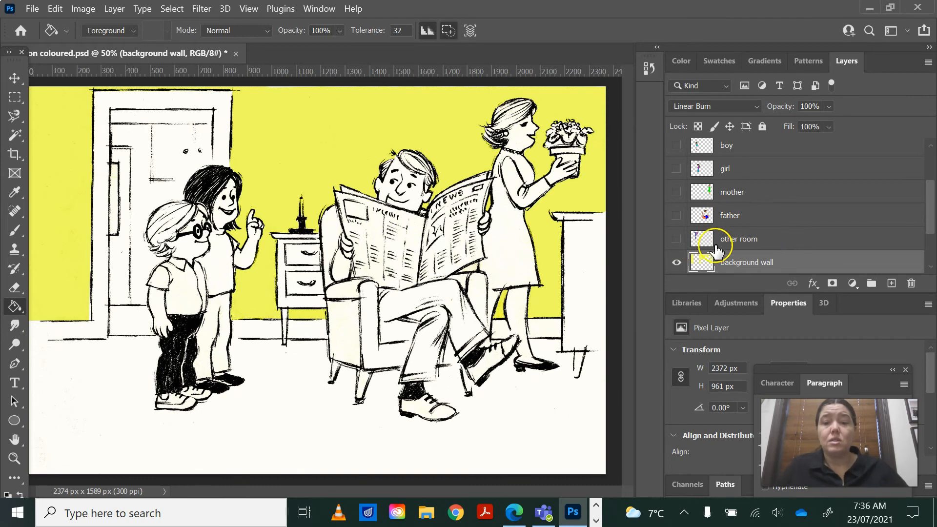
# Show the other room, father, mother and girl colour layers.
pyautogui.click(675, 240)
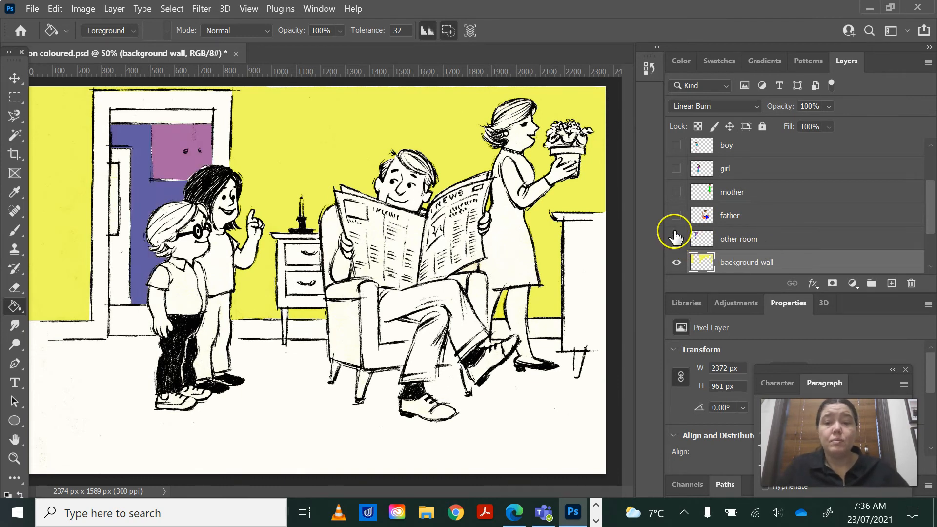
pyautogui.click(675, 215)
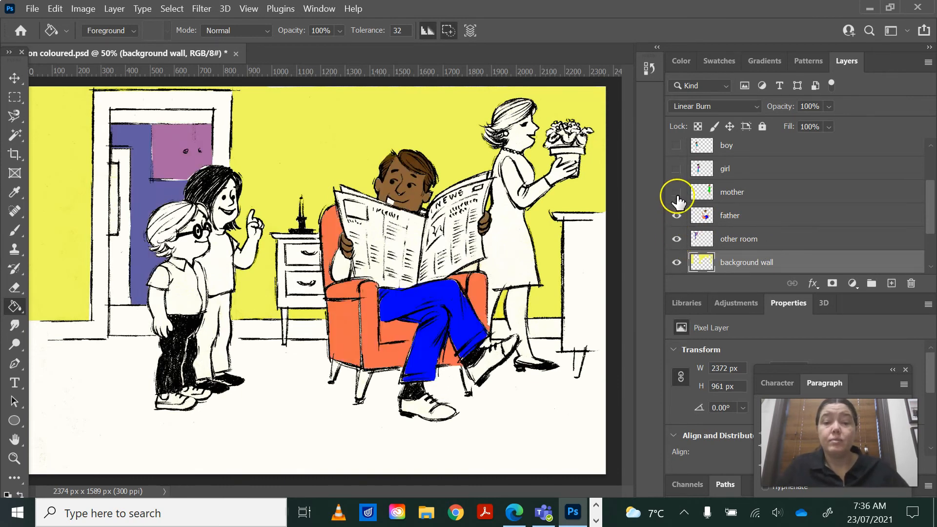
pyautogui.click(676, 193)
pyautogui.click(676, 168)
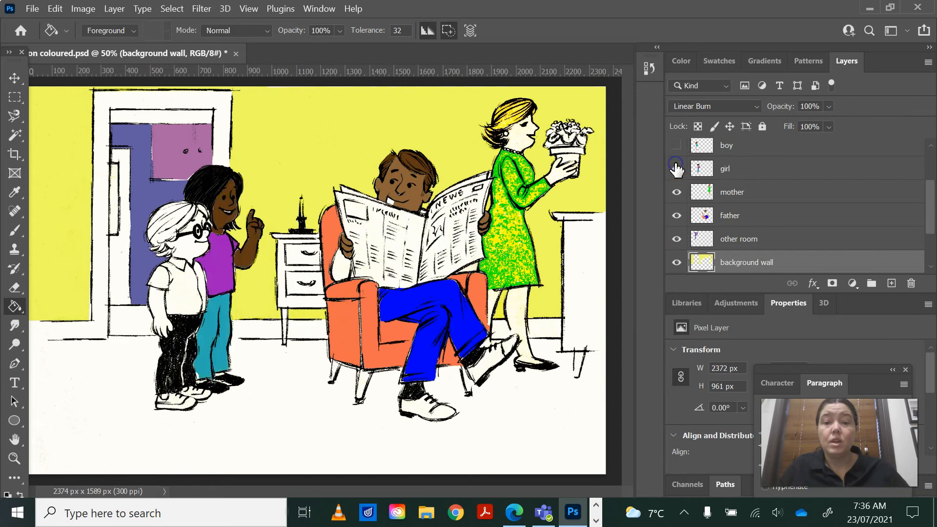
# Show the upper boy layer together with the carpet, furniture and pot plant layers.
pyautogui.scroll(2, 677, 168)
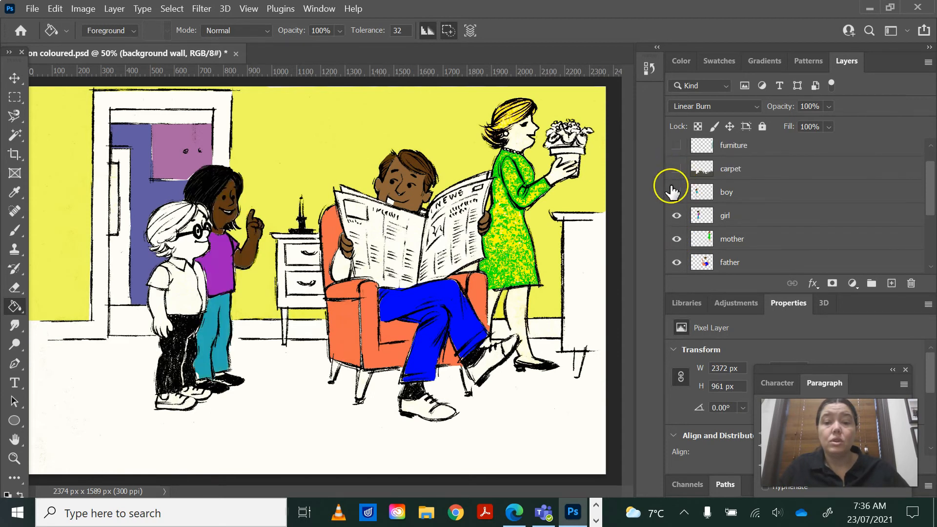
pyautogui.click(672, 191)
pyautogui.click(677, 168)
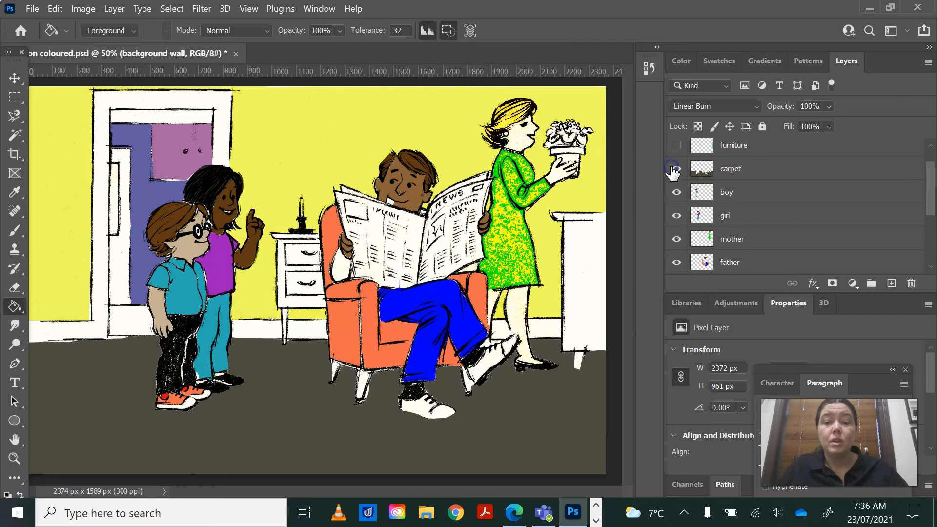
pyautogui.scroll(1, 682, 167)
pyautogui.click(676, 170)
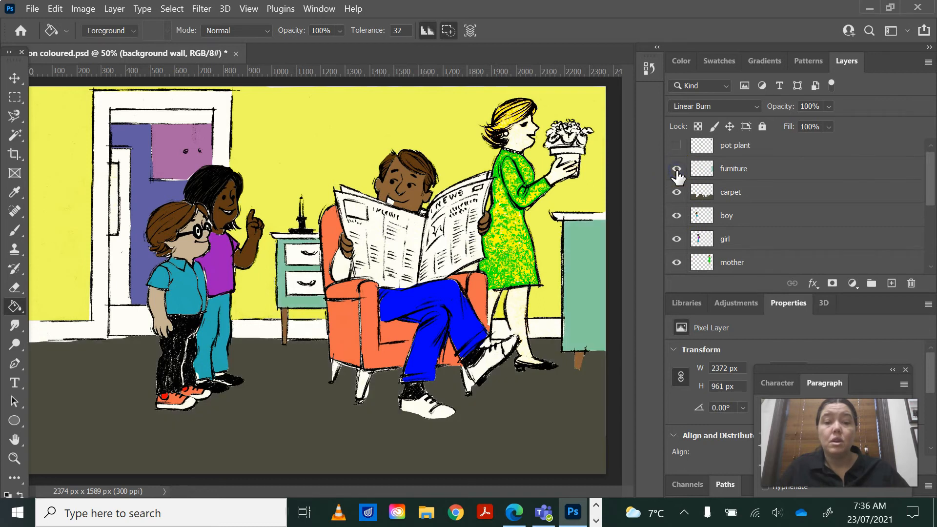
pyautogui.click(675, 145)
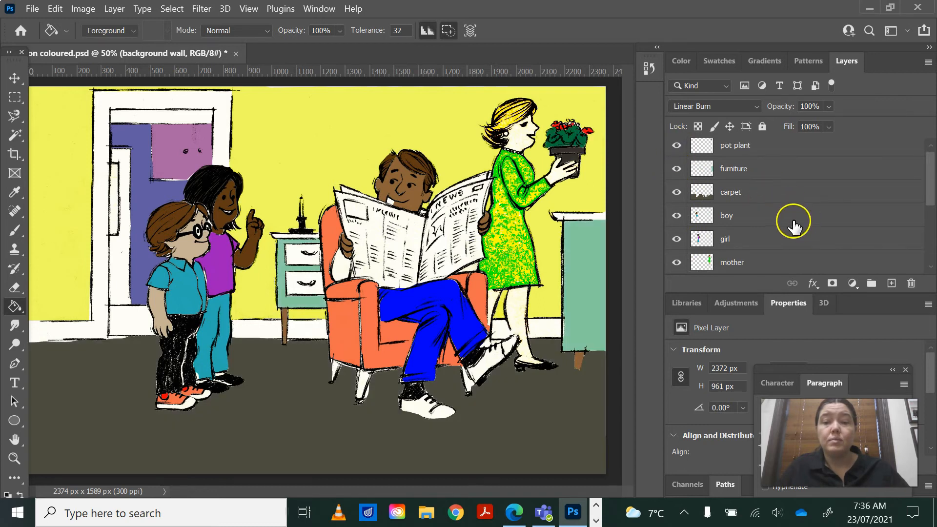
# Set the father layer's blending mode to Normal.
pyautogui.scroll(-3, 778, 204)
pyautogui.scroll(-1, 778, 205)
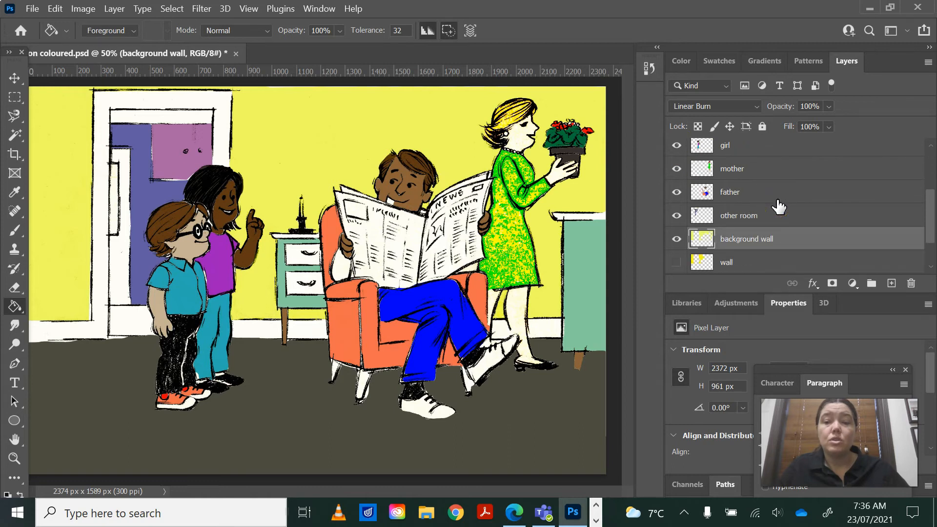
pyautogui.click(747, 197)
pyautogui.click(757, 107)
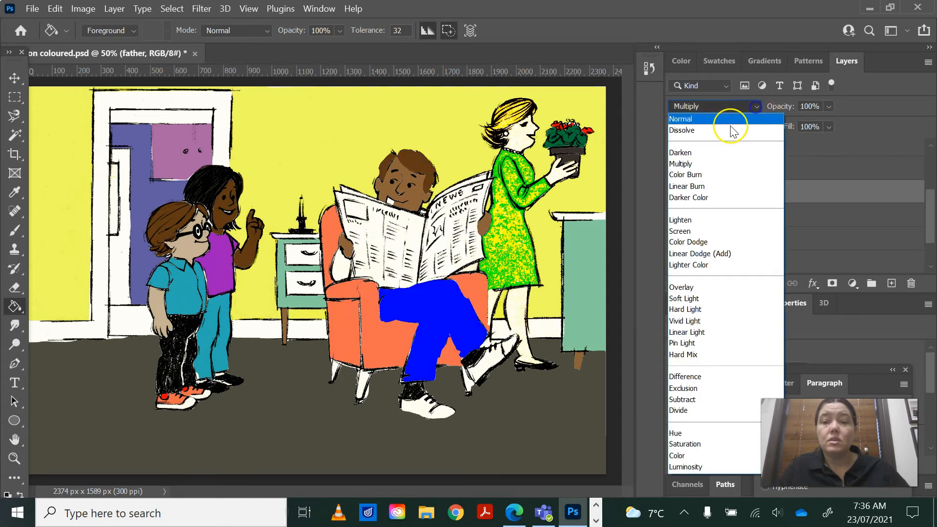
pyautogui.click(722, 117)
# Set the blending mode of the mother and girl layers to Normal.
pyautogui.click(739, 174)
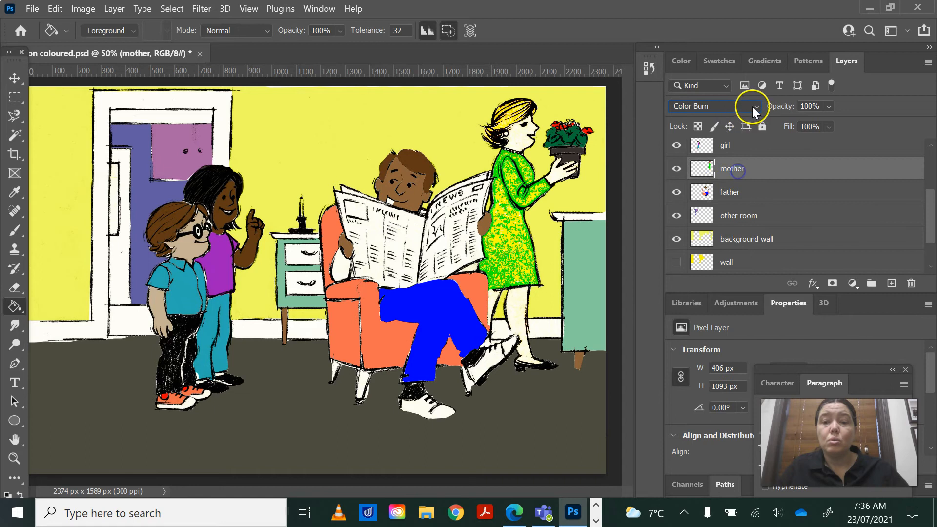
pyautogui.click(750, 107)
pyautogui.click(737, 122)
pyautogui.click(741, 163)
pyautogui.click(757, 108)
pyautogui.click(737, 119)
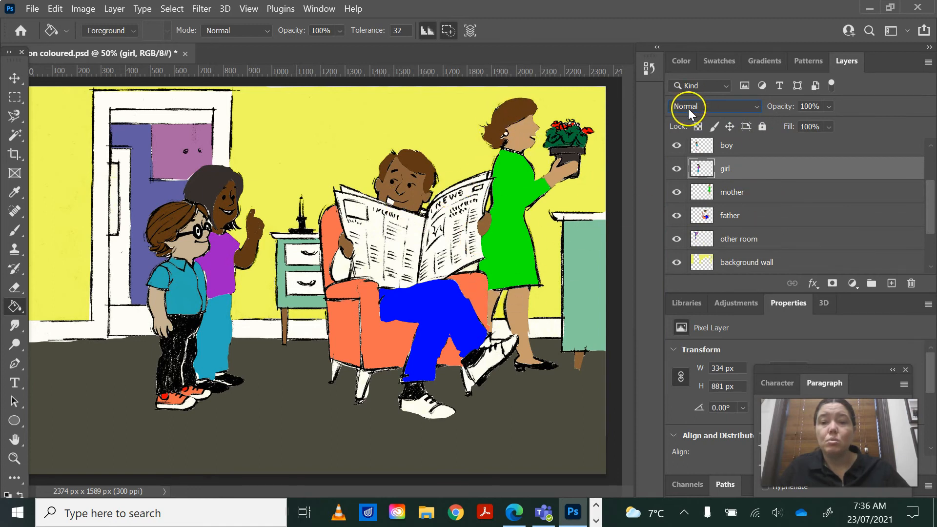
# Try the Darken blending mode on the mother layer and set it to Color Burn instead.
pyautogui.click(741, 192)
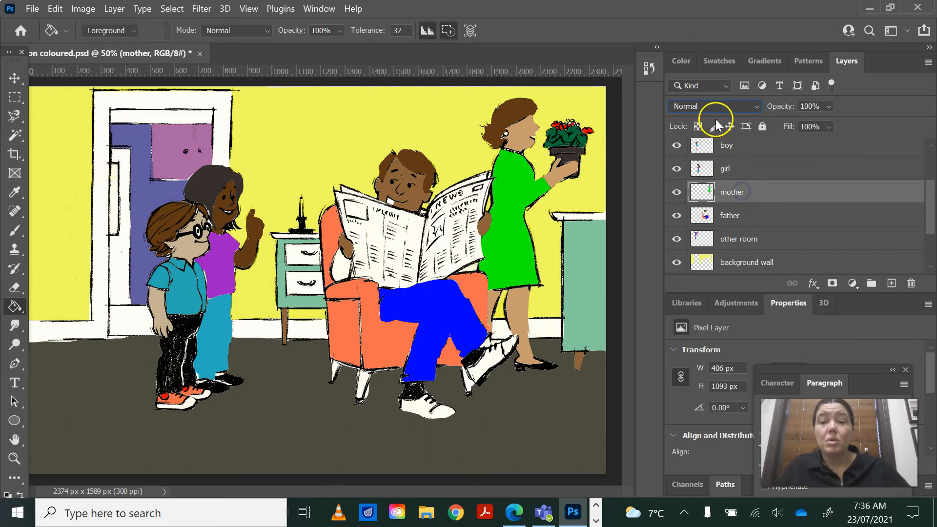
pyautogui.click(755, 107)
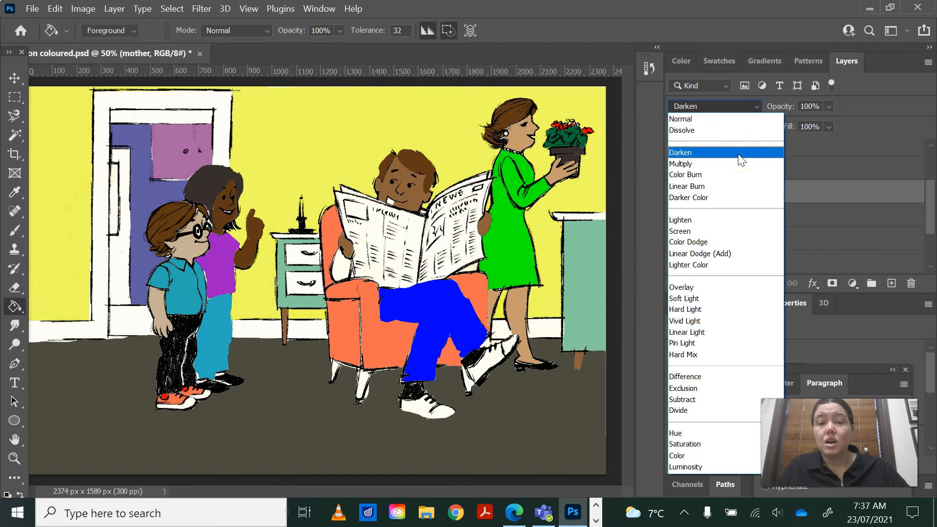
pyautogui.click(738, 154)
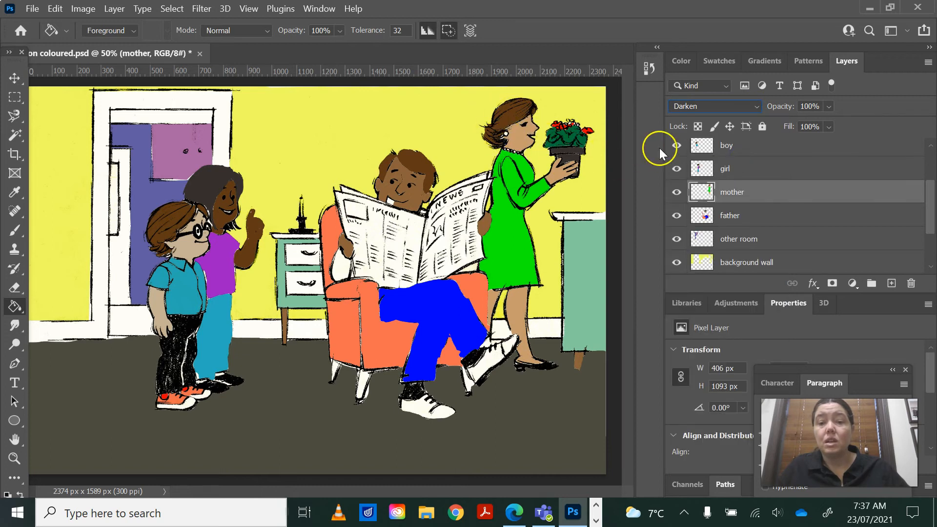
pyautogui.click(756, 107)
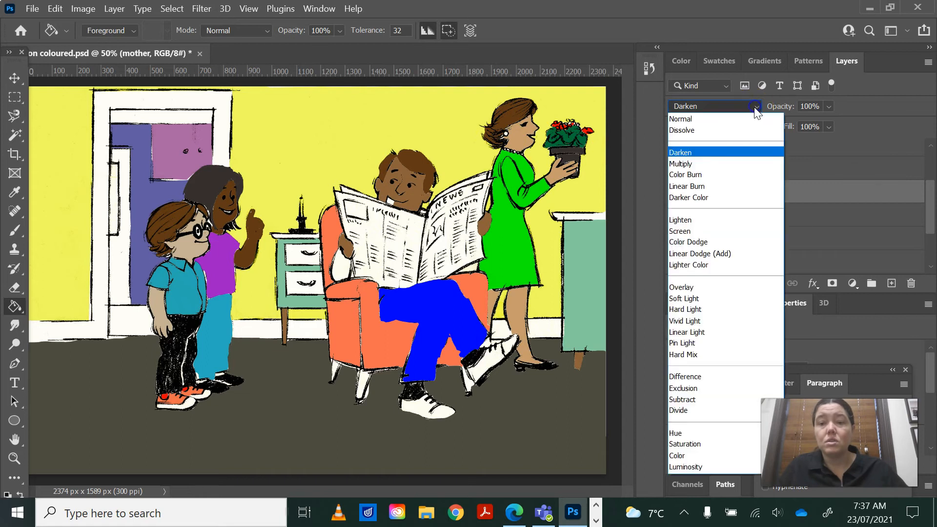
pyautogui.click(727, 176)
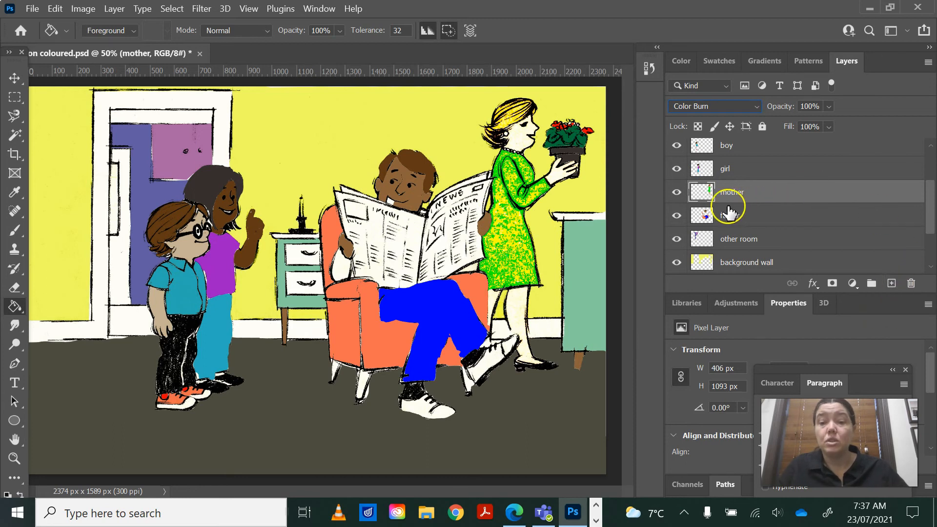
# Set the blending mode of the father and girl layers to Darken.
pyautogui.click(758, 215)
pyautogui.click(749, 109)
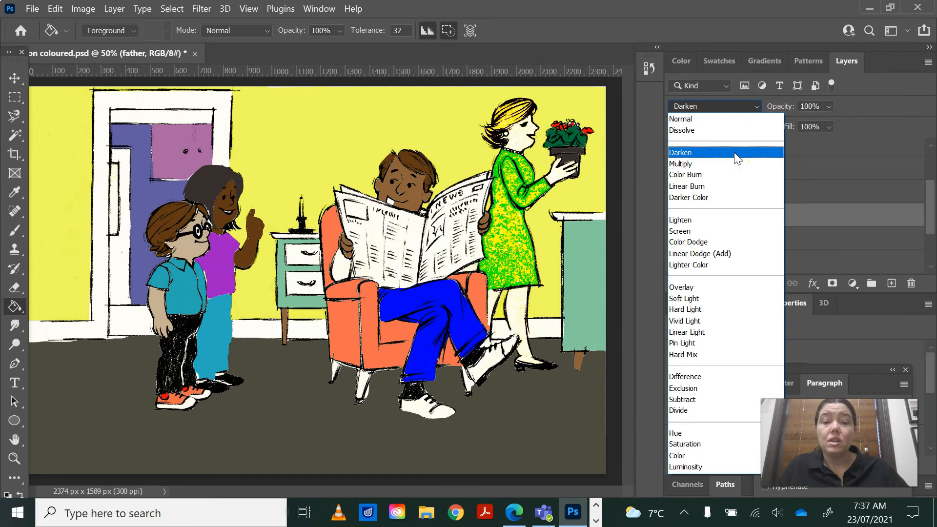
pyautogui.click(734, 153)
pyautogui.click(744, 167)
pyautogui.click(721, 106)
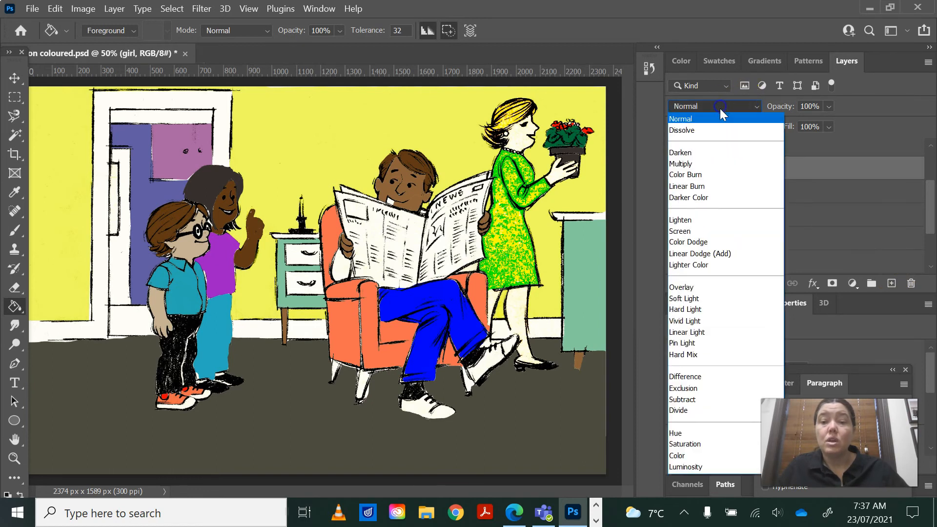
pyautogui.click(729, 153)
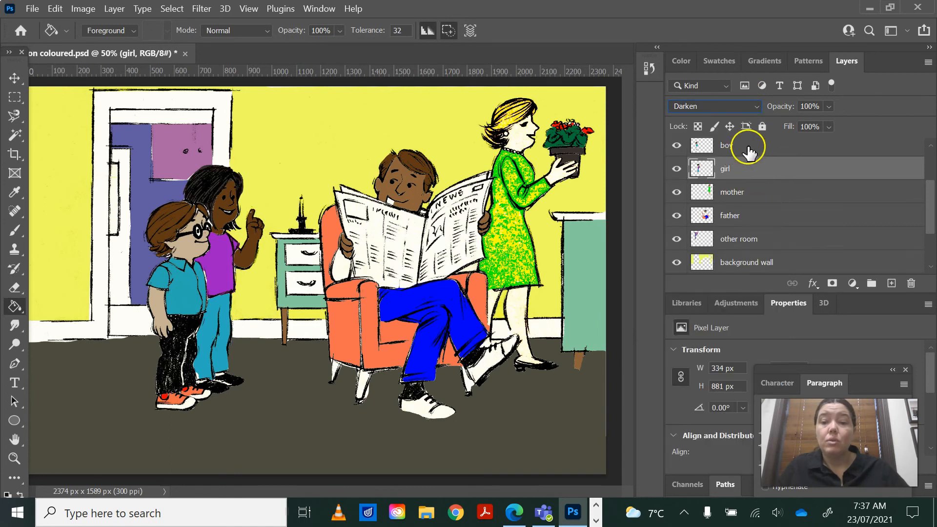
# Set the upper boy layer's blending mode to Normal.
pyautogui.click(746, 147)
pyautogui.click(741, 116)
pyautogui.click(724, 120)
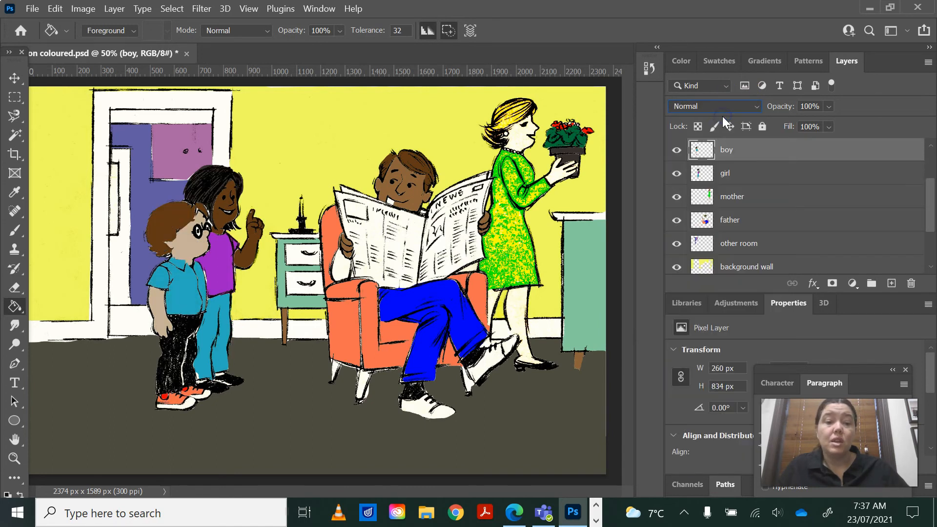
# Set the boy layer's blending mode to Darken, checking the linework on the boy's face up close.
pyautogui.click(14, 458)
pyautogui.click(191, 245)
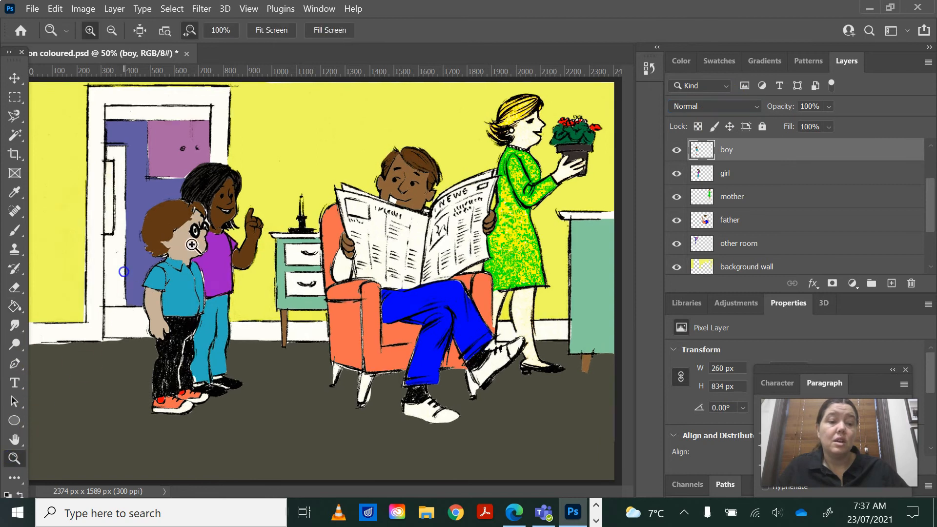
pyautogui.click(191, 245)
pyautogui.click(191, 245)
pyautogui.click(191, 245)
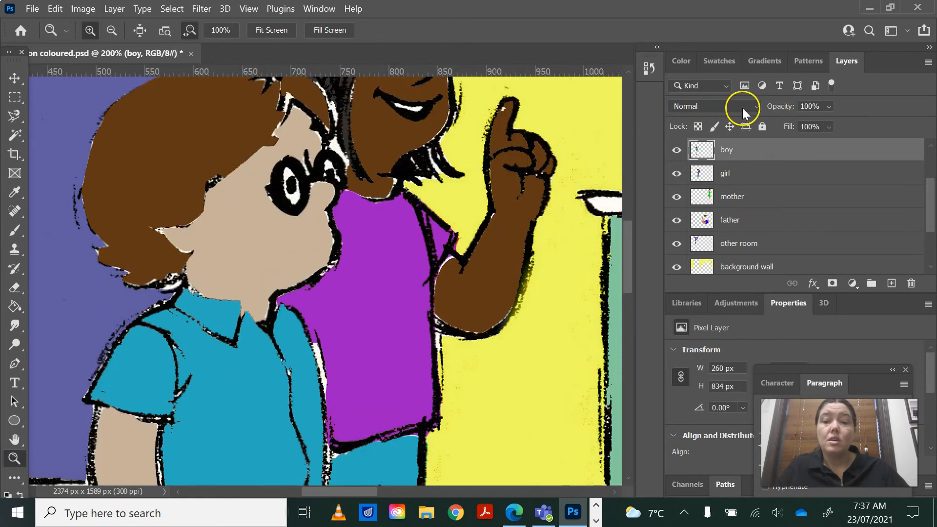
pyautogui.click(743, 113)
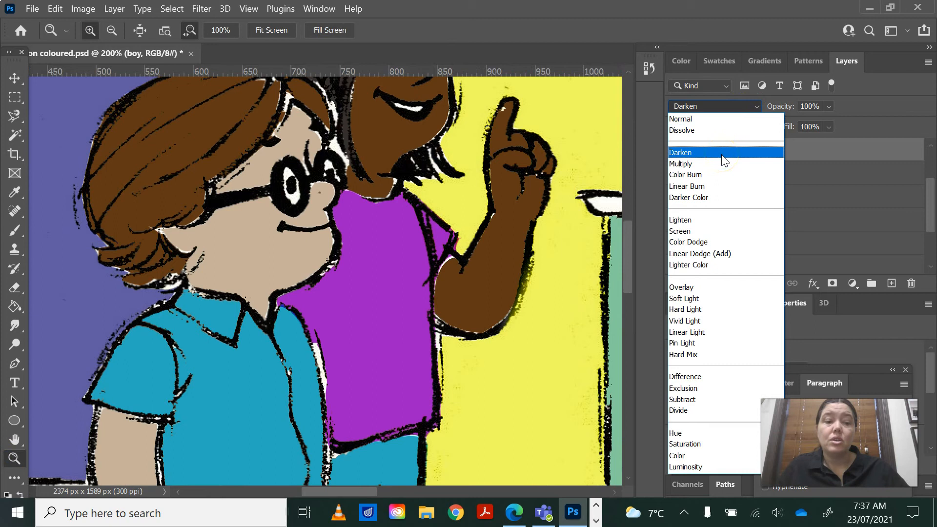
pyautogui.click(722, 154)
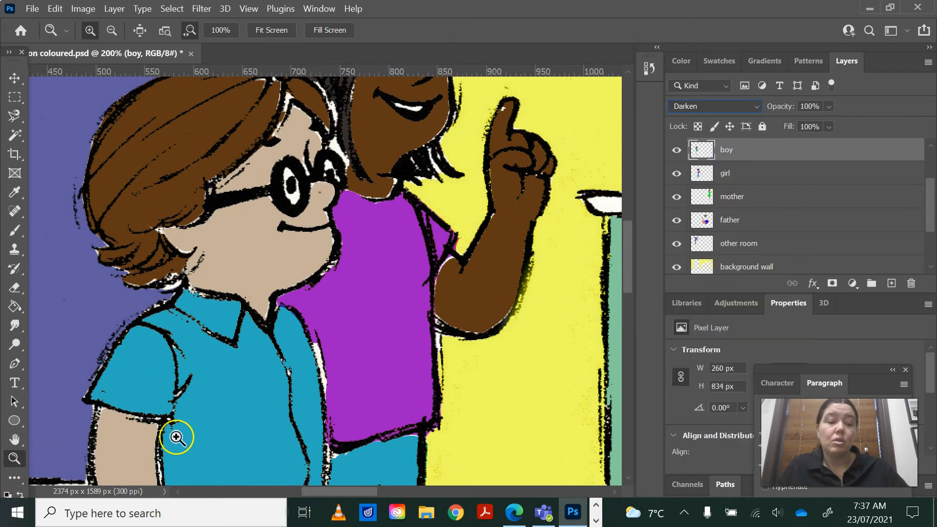
pyautogui.keyDown('alt'); pyautogui.click(293, 368); pyautogui.keyUp('alt')
pyautogui.keyDown('alt'); pyautogui.click(317, 356); pyautogui.keyUp('alt')
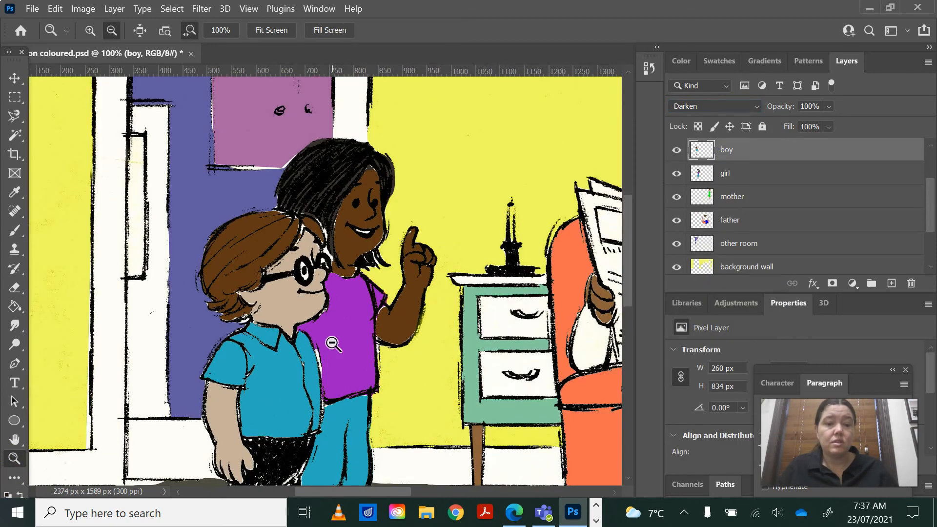
pyautogui.keyDown('alt'); pyautogui.click(333, 344); pyautogui.keyUp('alt')
pyautogui.keyDown('alt'); pyautogui.click(334, 344); pyautogui.keyUp('alt')
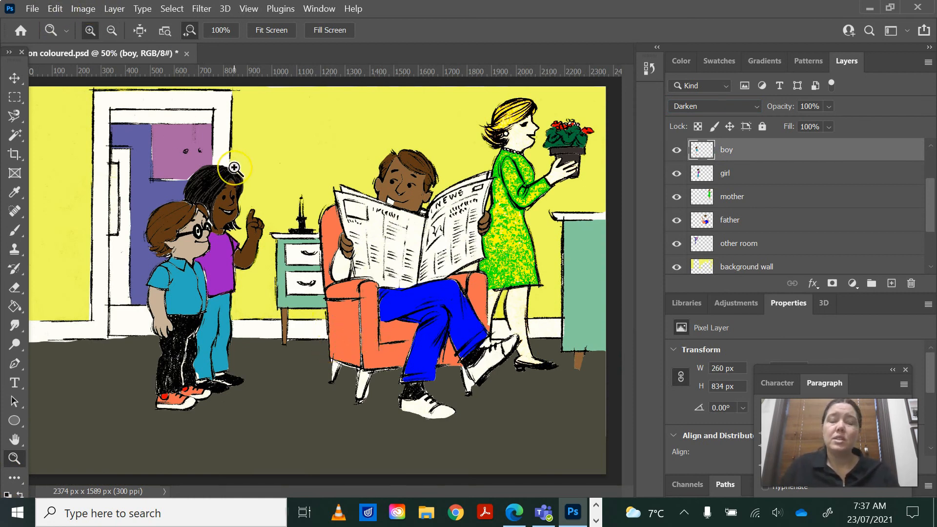
pyautogui.click(295, 242)
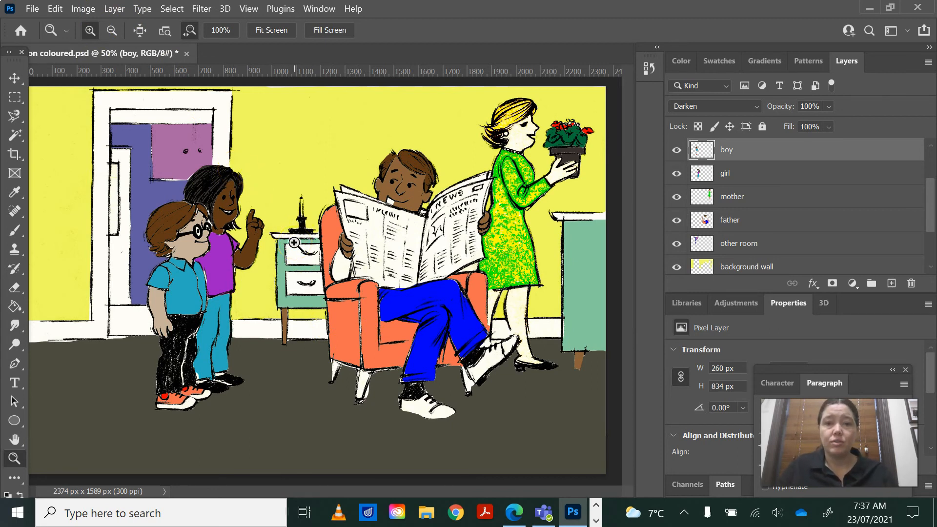
pyautogui.click(32, 9)
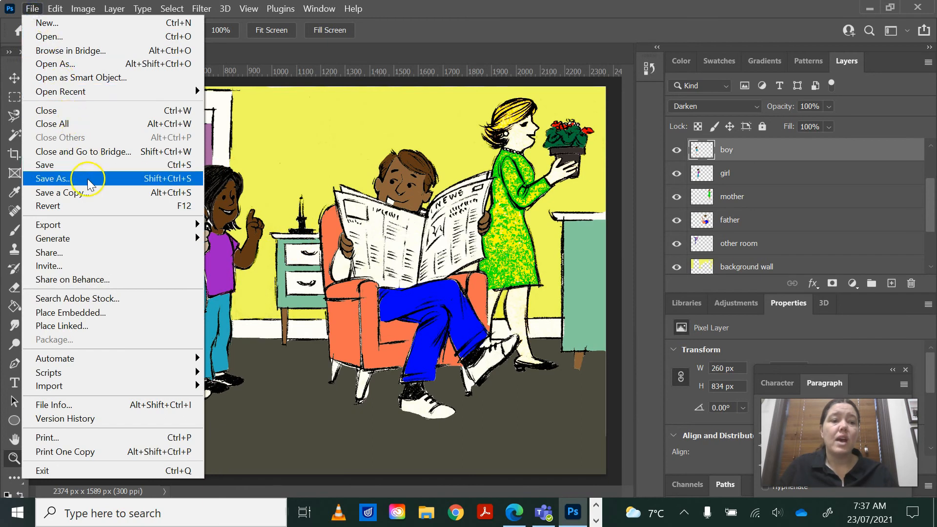
pyautogui.click(54, 179)
pyautogui.click(483, 370)
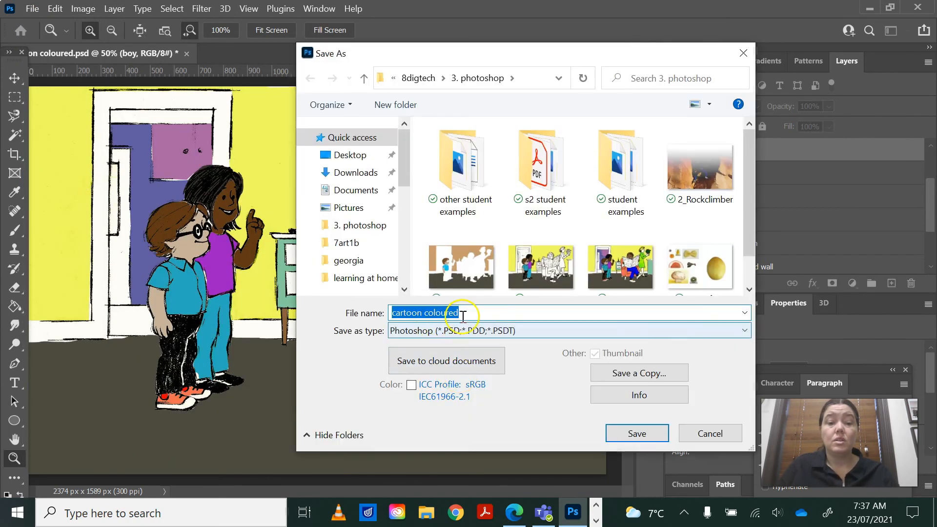
pyautogui.click(472, 315)
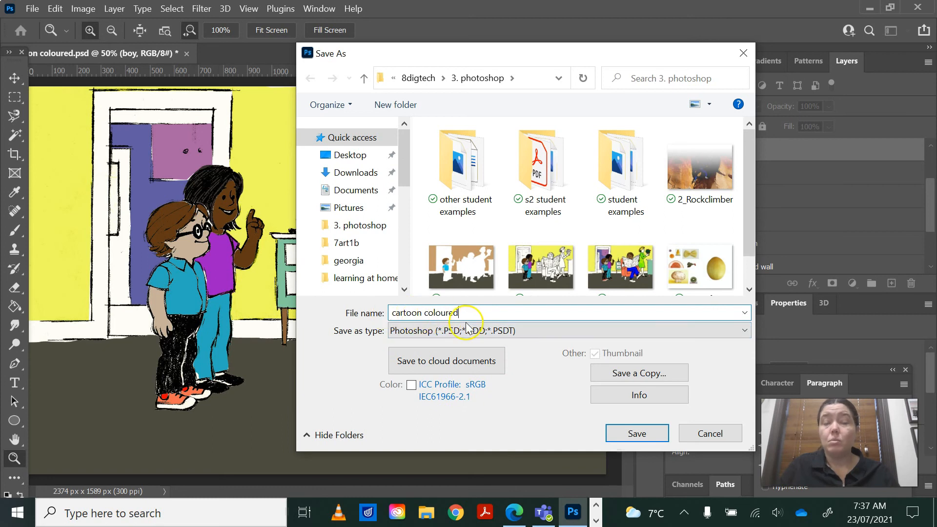
pyautogui.scroll(-1, 582, 261)
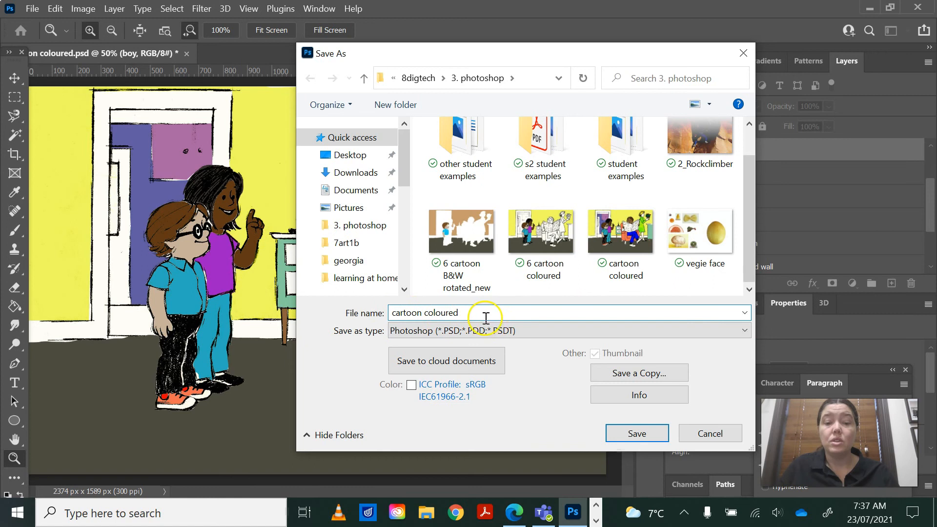
pyautogui.click(695, 439)
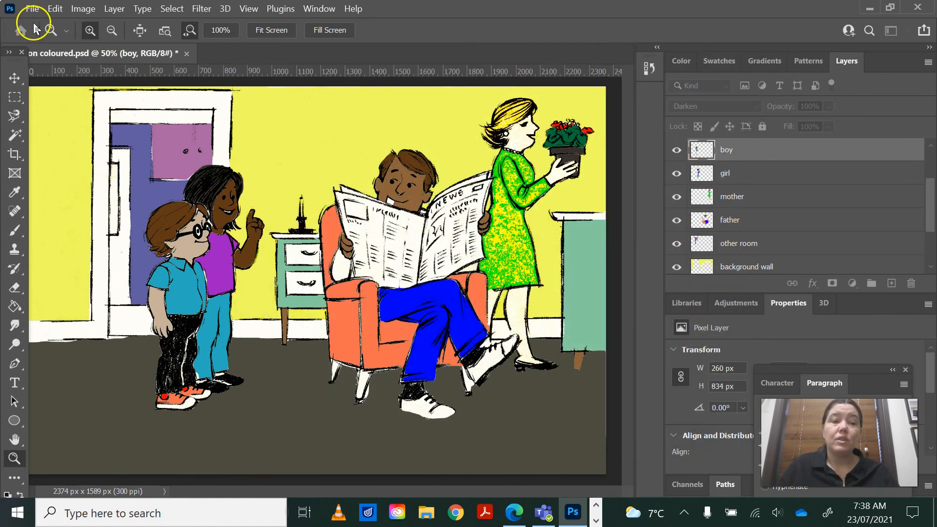
# Start saving a copy of the coloured cartoon and choose JPEG as the file type.
pyautogui.click(33, 8)
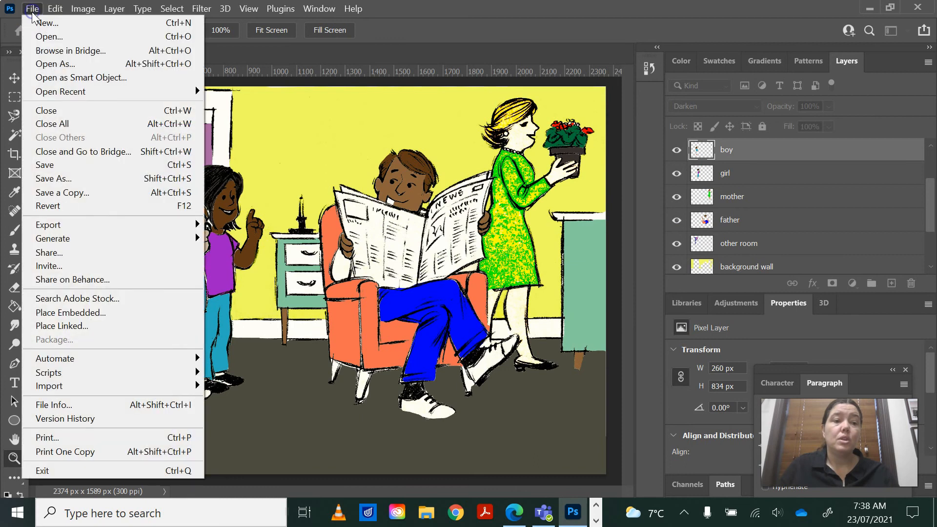
pyautogui.click(88, 193)
pyautogui.click(503, 376)
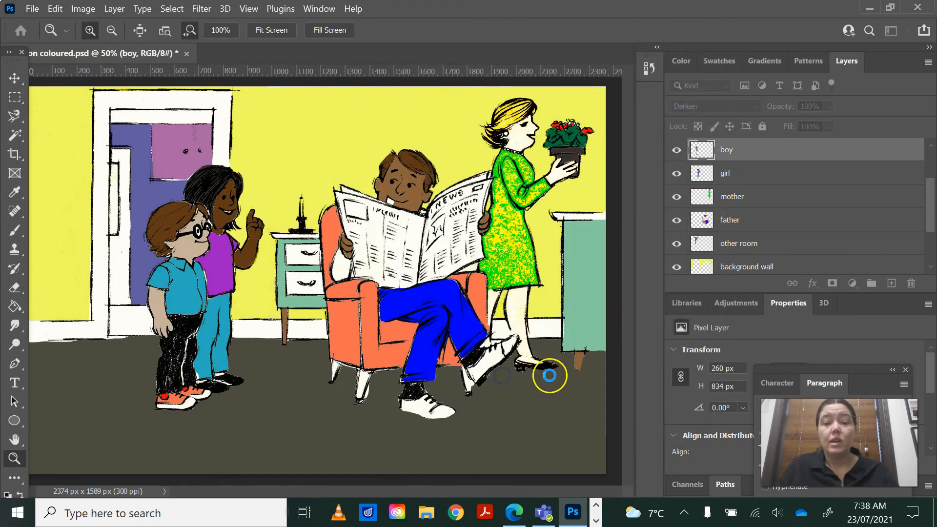
pyautogui.click(498, 330)
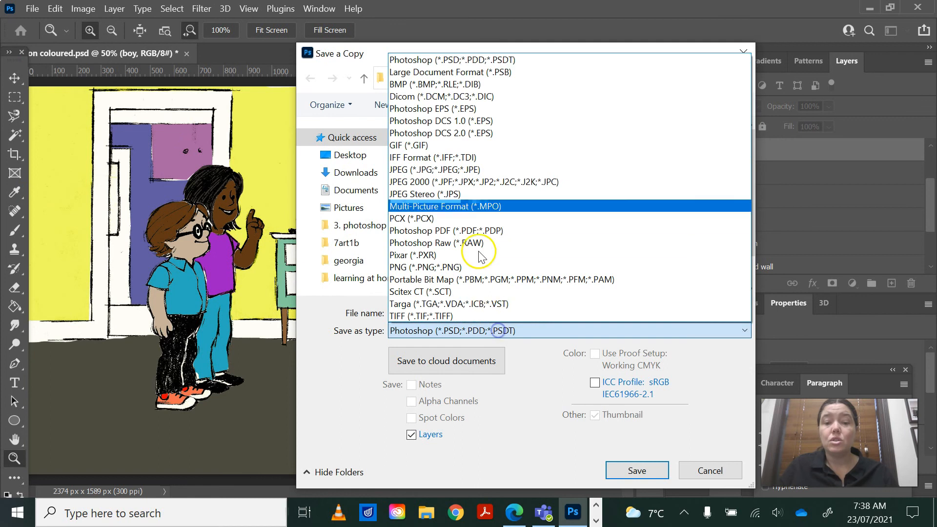
pyautogui.click(462, 169)
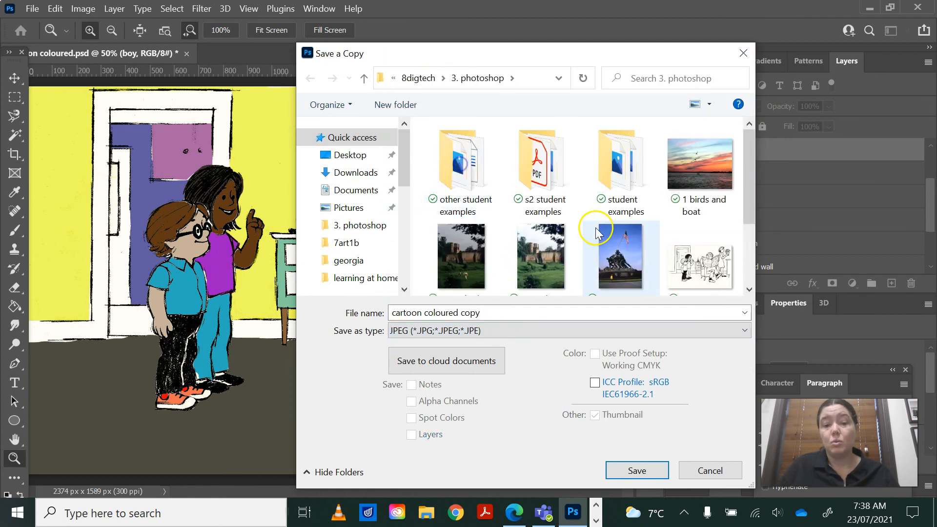
pyautogui.click(495, 341)
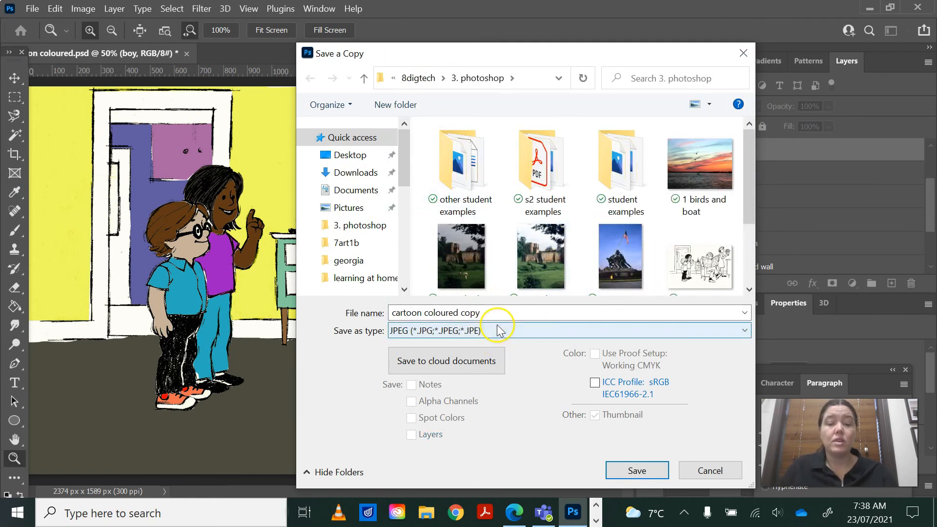
# Name the copy "cartoon coloured_" followed by the teacher's name, replacing the word "copy".
pyautogui.click(485, 317)
pyautogui.click(499, 314)
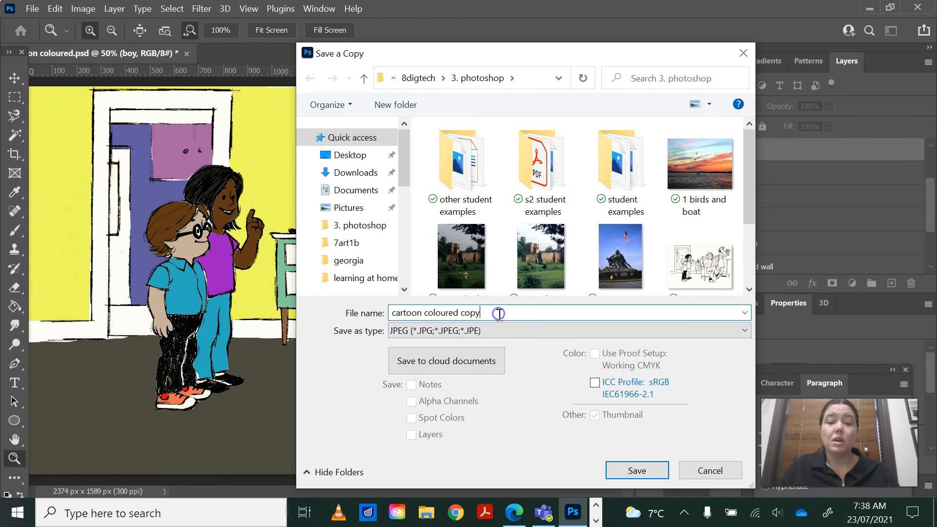
pyautogui.press('BackSpace')
pyautogui.press('BackSpace')
pyautogui.press('BackSpace')
pyautogui.write('_mrslewis')
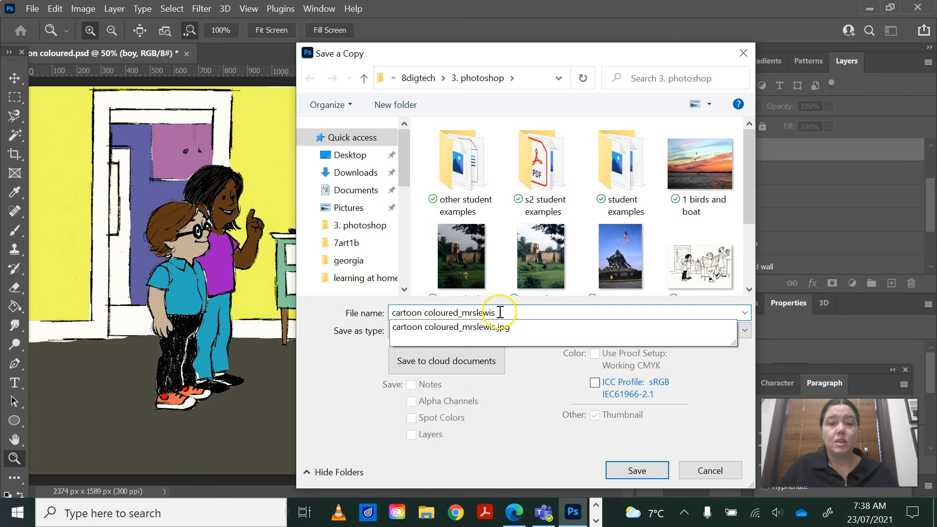
# Save the JPEG copy to the Desktop with High quality 8 and the Baseline ("Standard") format.
pyautogui.click(345, 154)
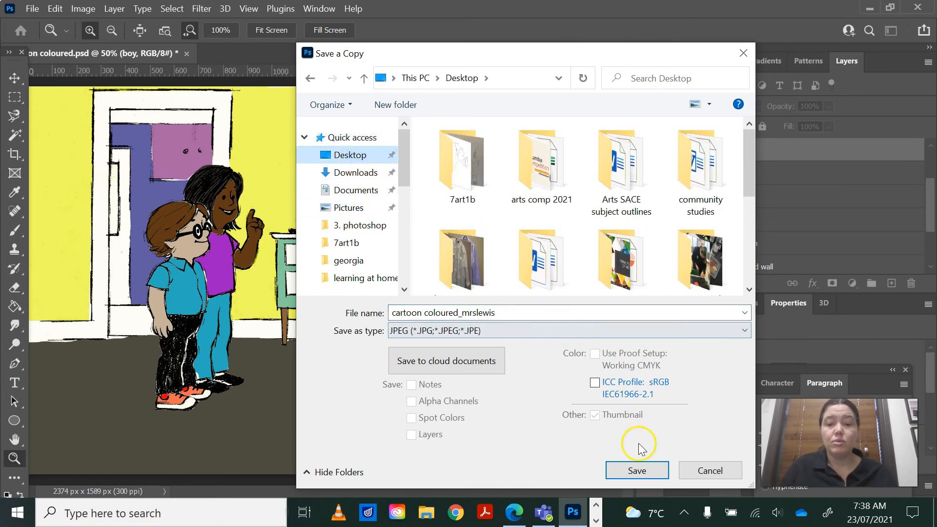
pyautogui.click(622, 471)
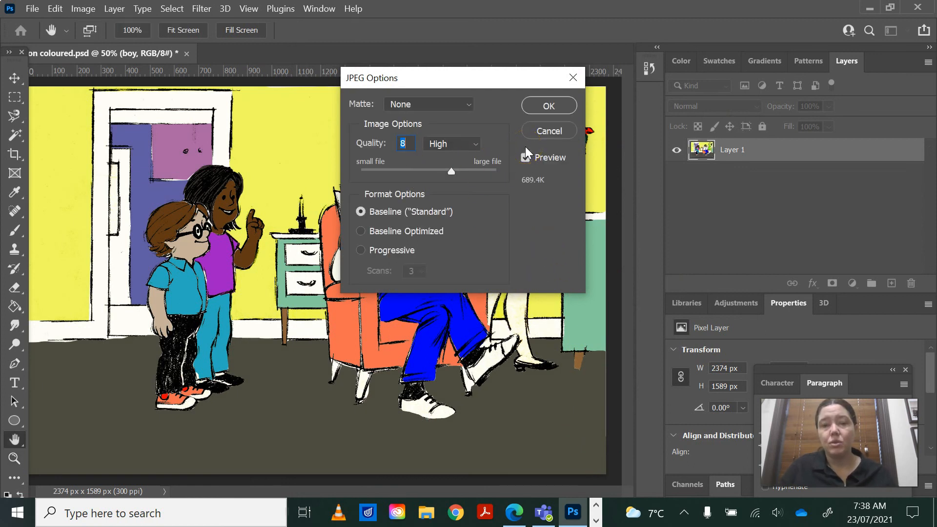
pyautogui.click(540, 112)
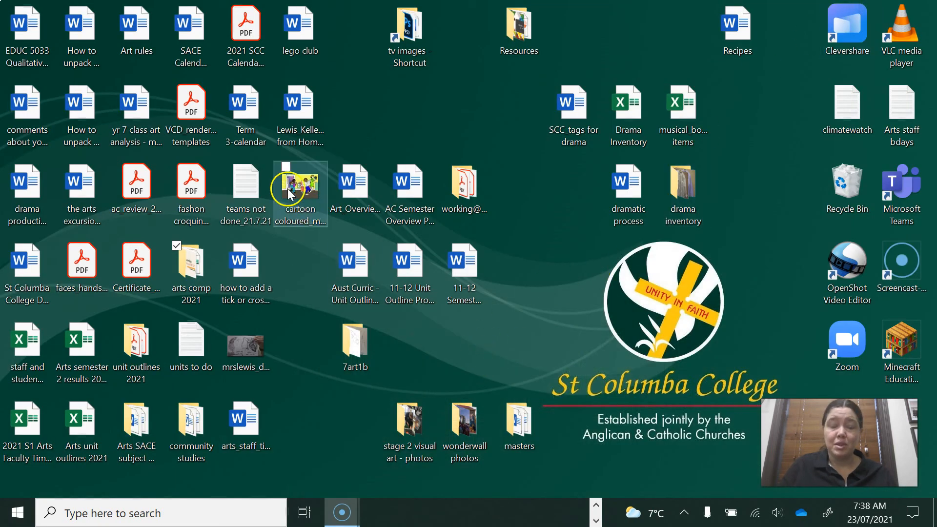
# Open the saved cartoon JPEG from the Windows desktop in Photos to check the image.
pyautogui.doubleClick(288, 188)
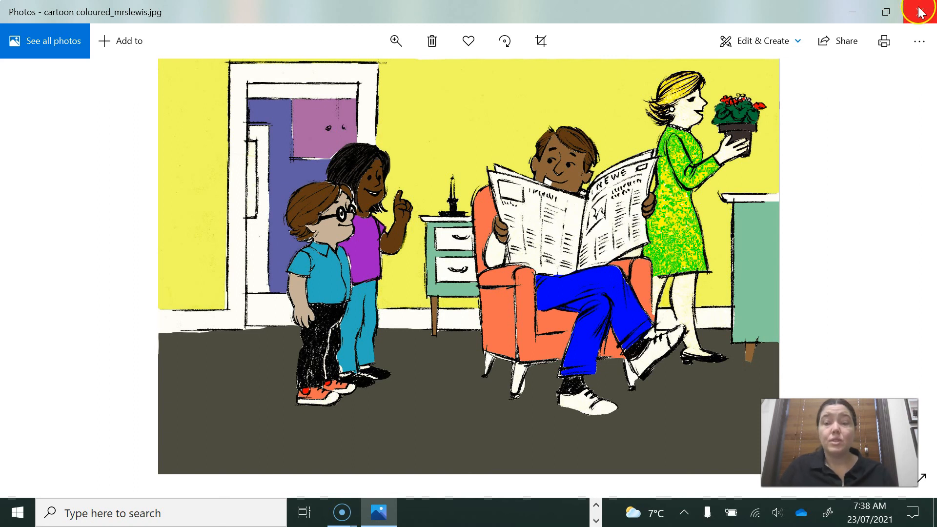
pyautogui.click(342, 512)
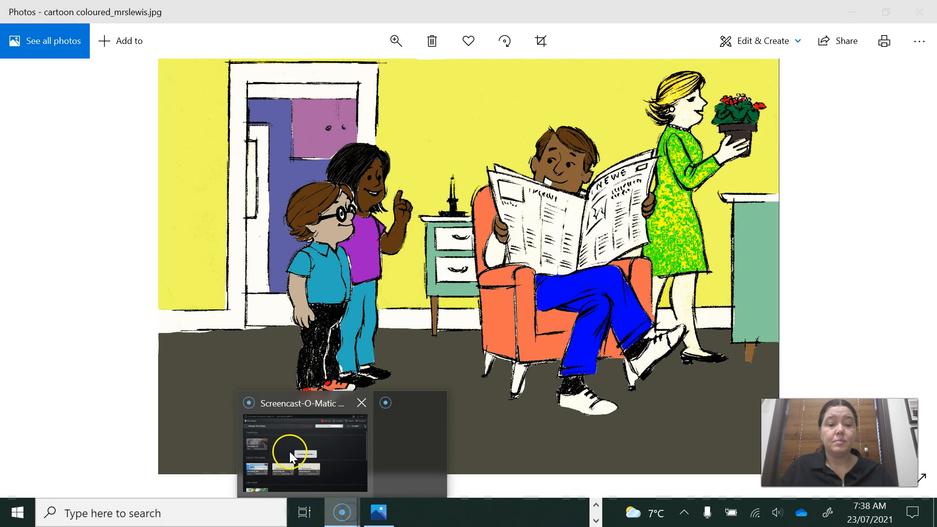
pyautogui.click(289, 451)
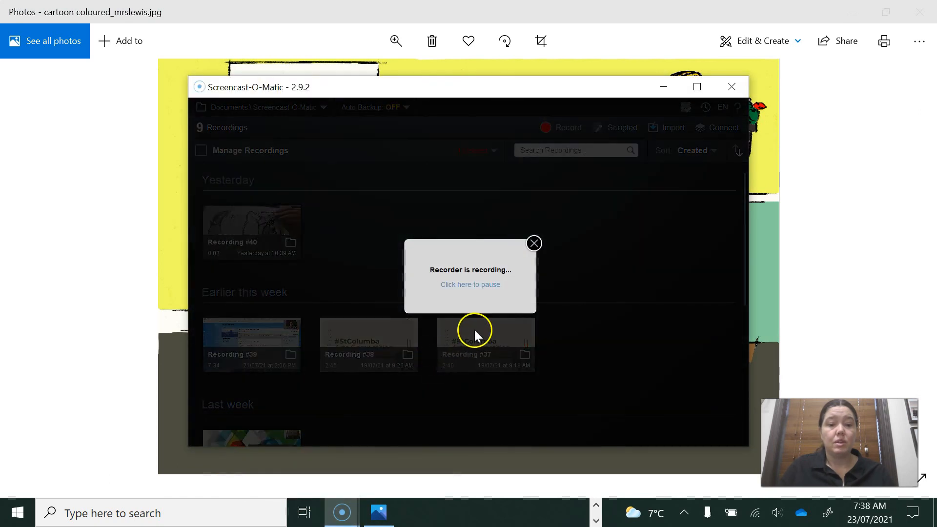